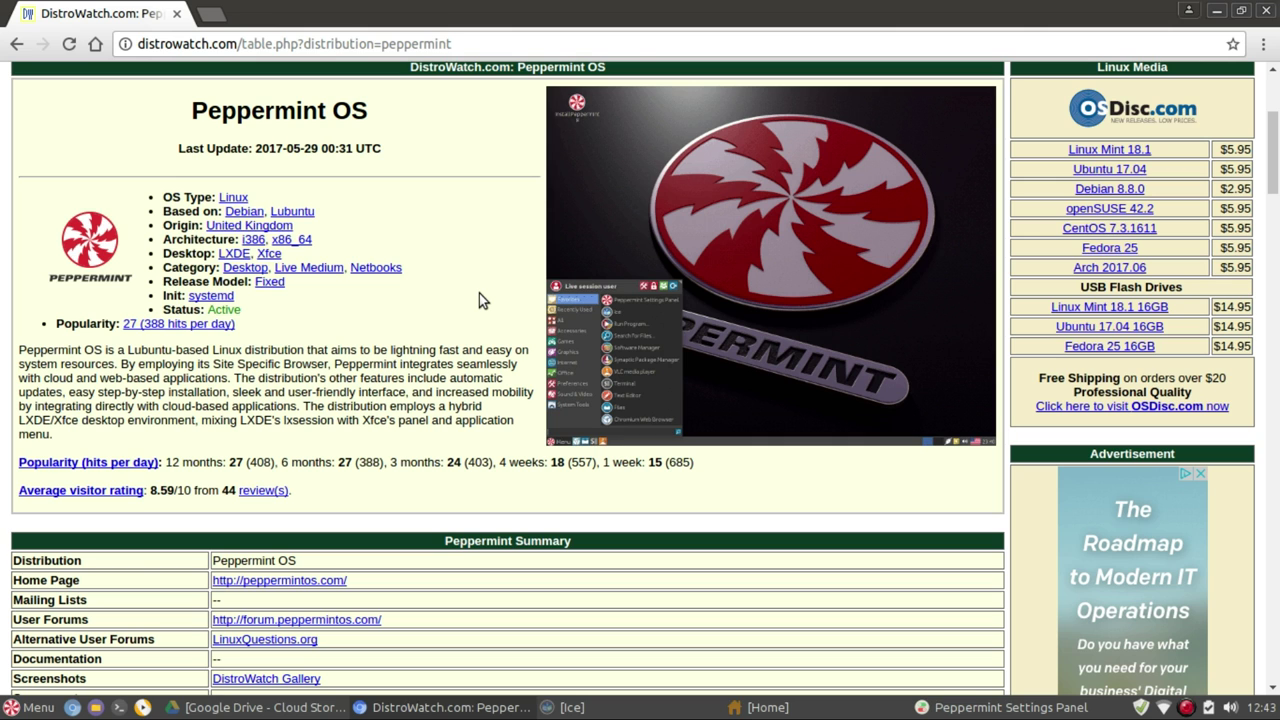
Step: Look through the Peppermint OS page on DistroWatch, including its summary, reviews and release list, and return to its beginning
scroll(479, 293, down, 7)
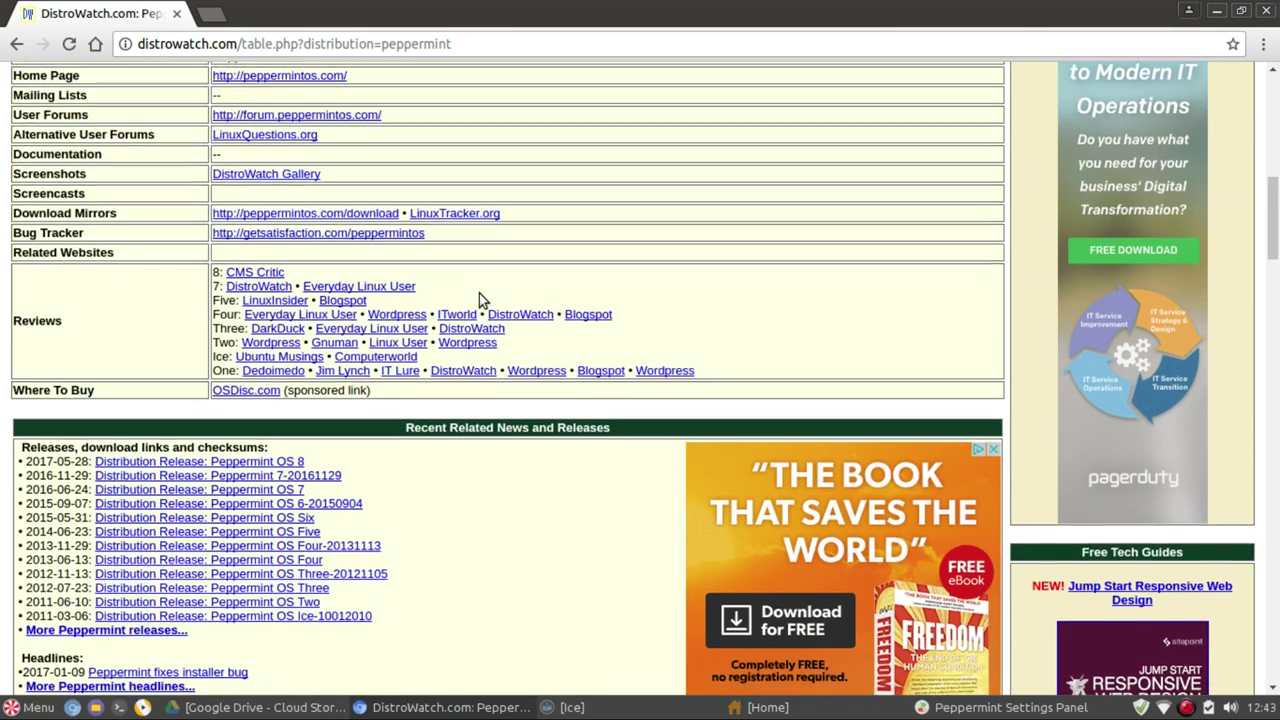
scroll(479, 293, up, 1)
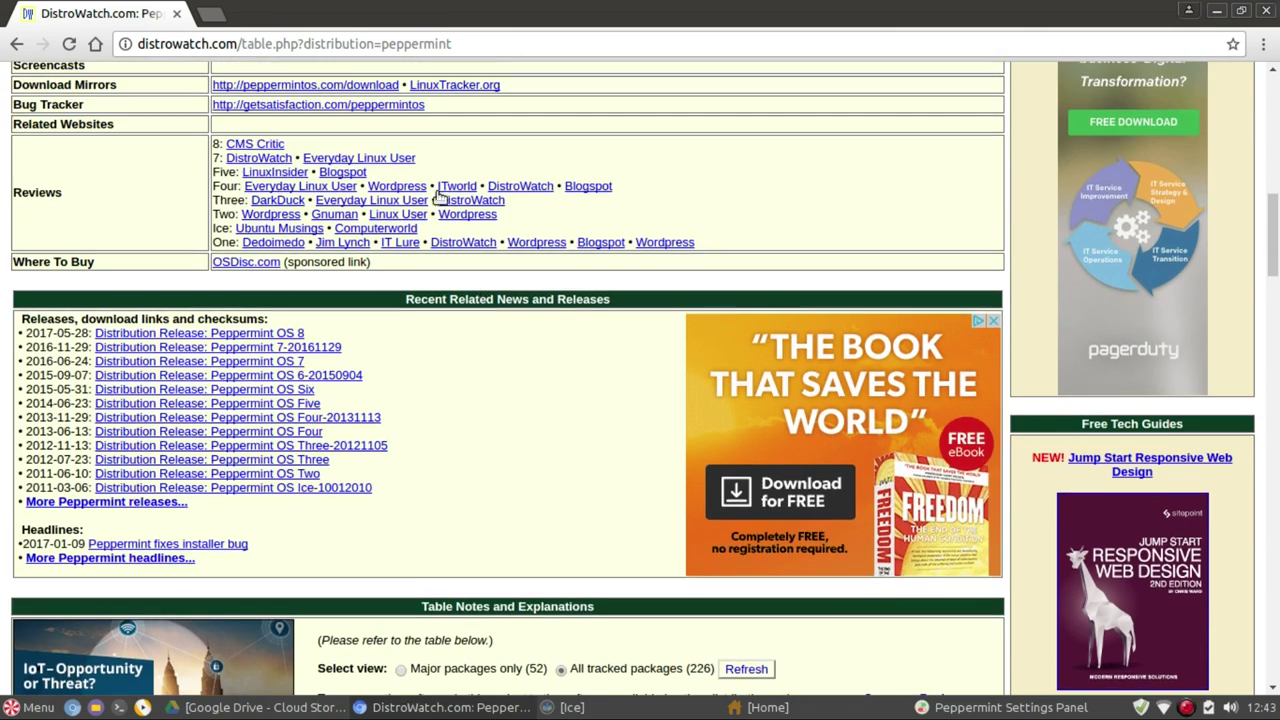
scroll(418, 143, down, 1)
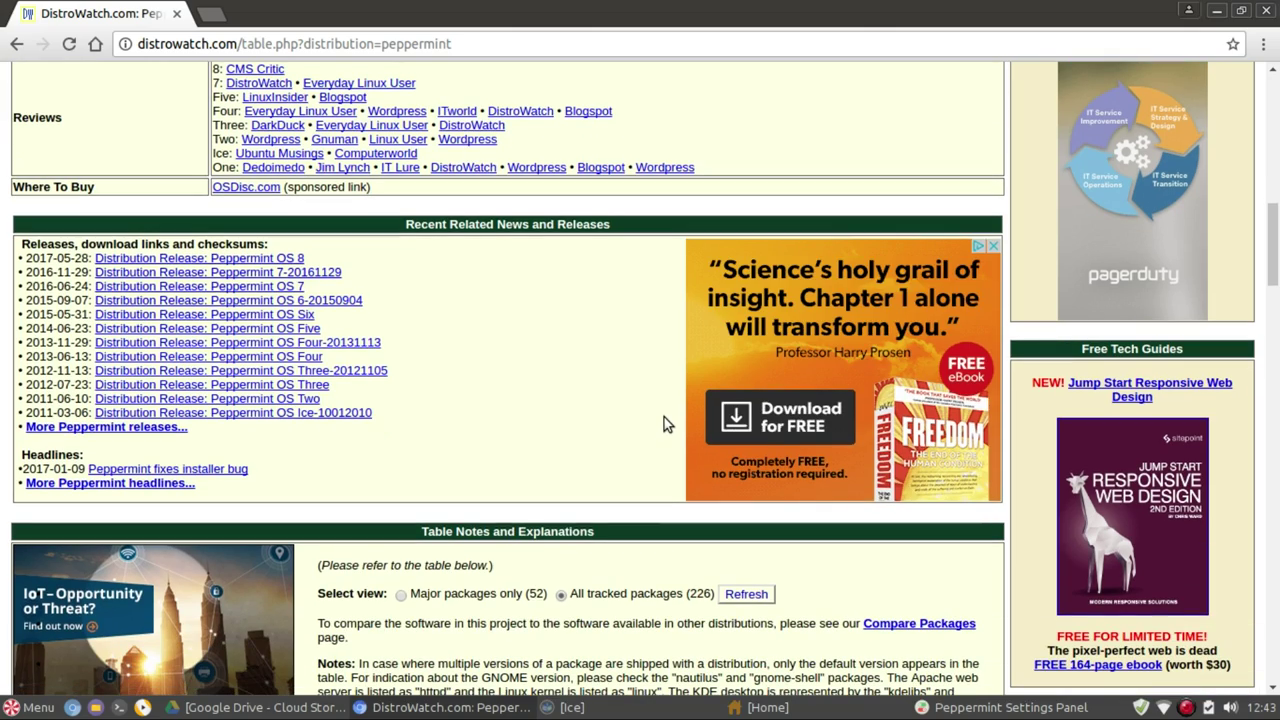
scroll(664, 417, up, 10)
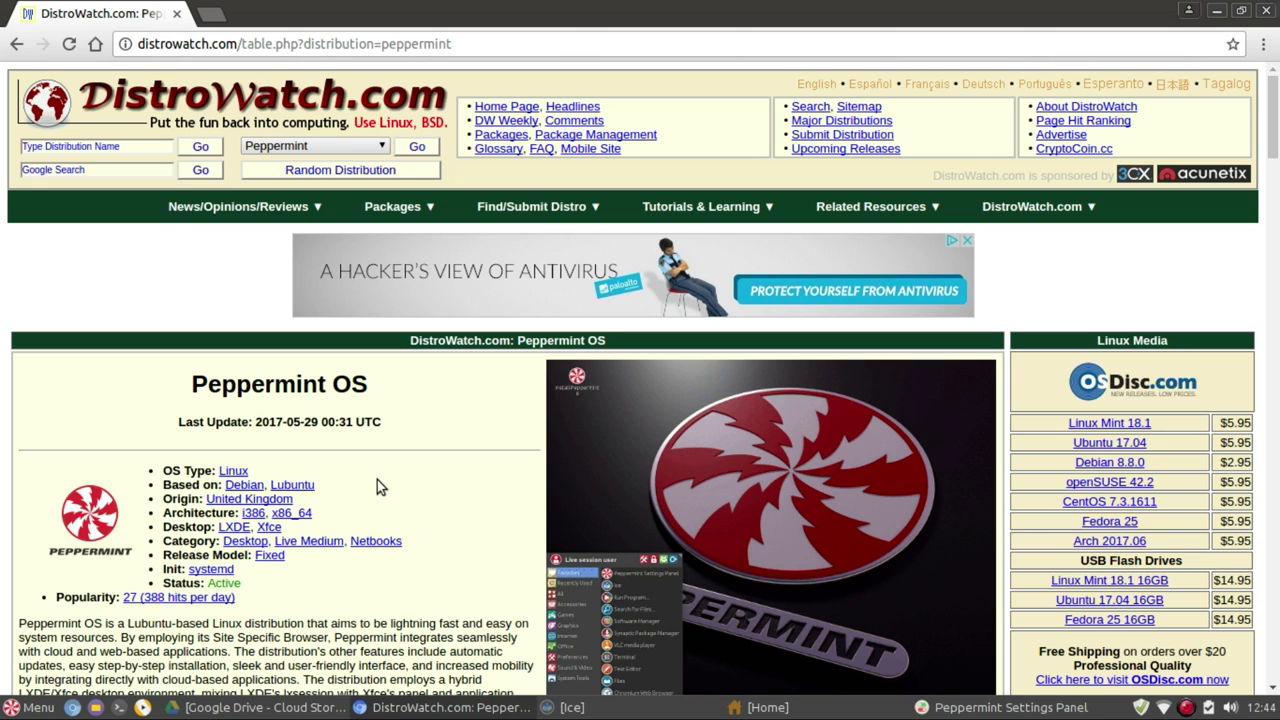
Step: View the recently used applications in the desktop's application launcher and close it without starting anything
click(30, 707)
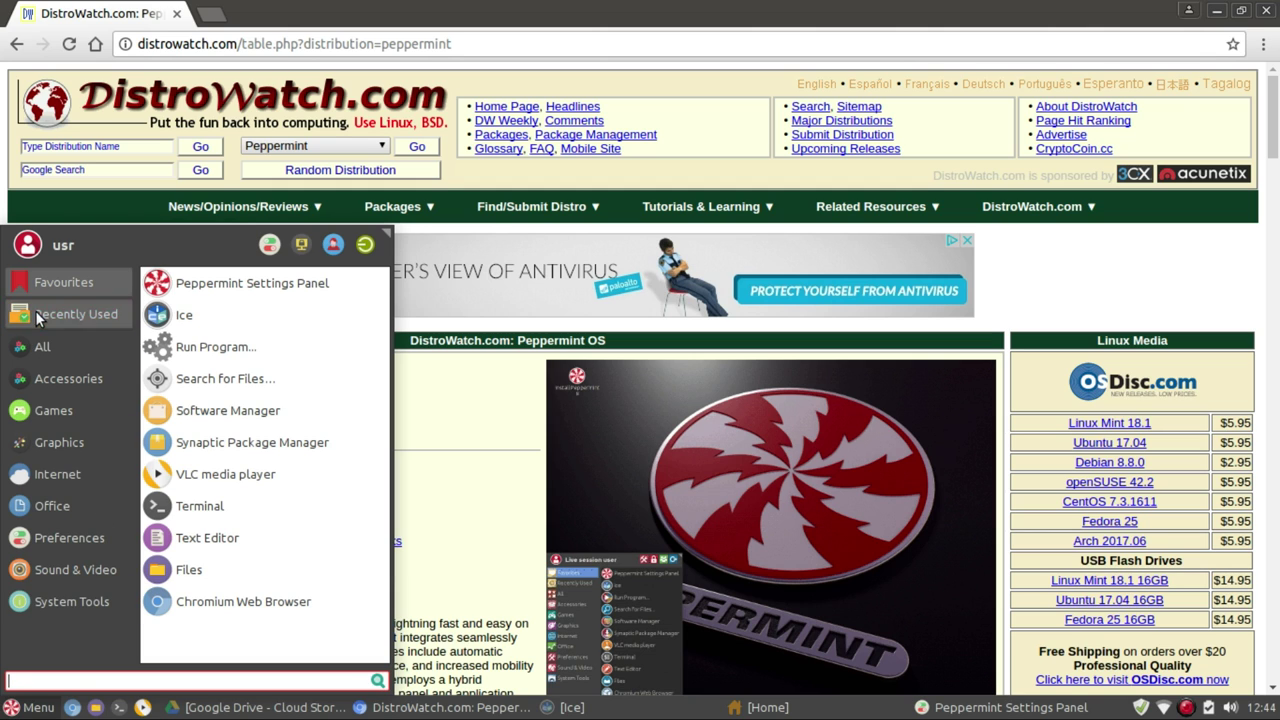
click(38, 316)
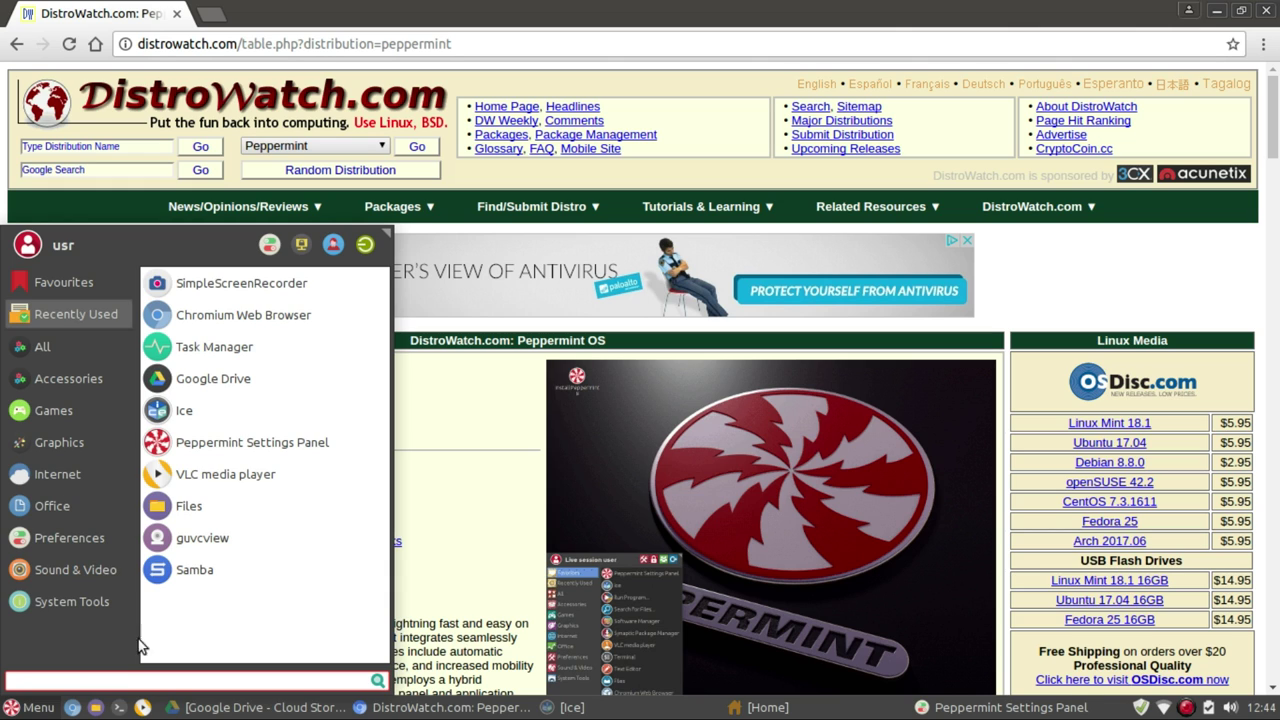
click(28, 712)
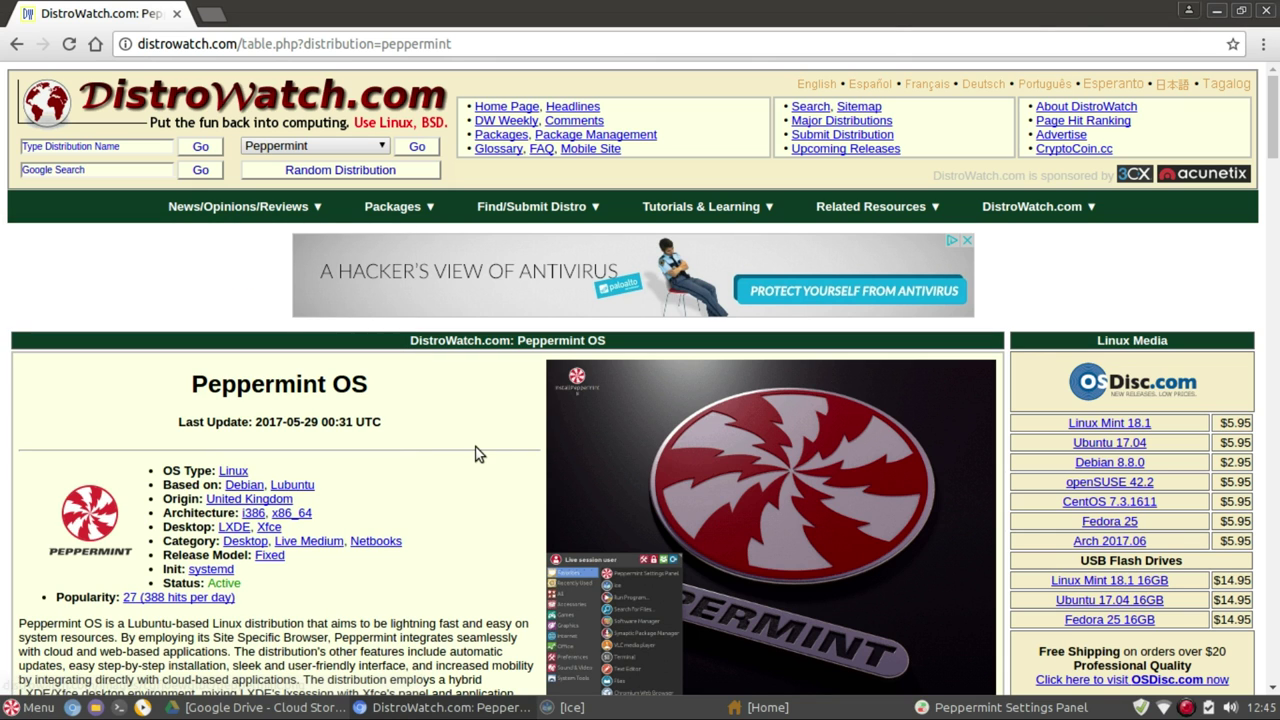
click(28, 708)
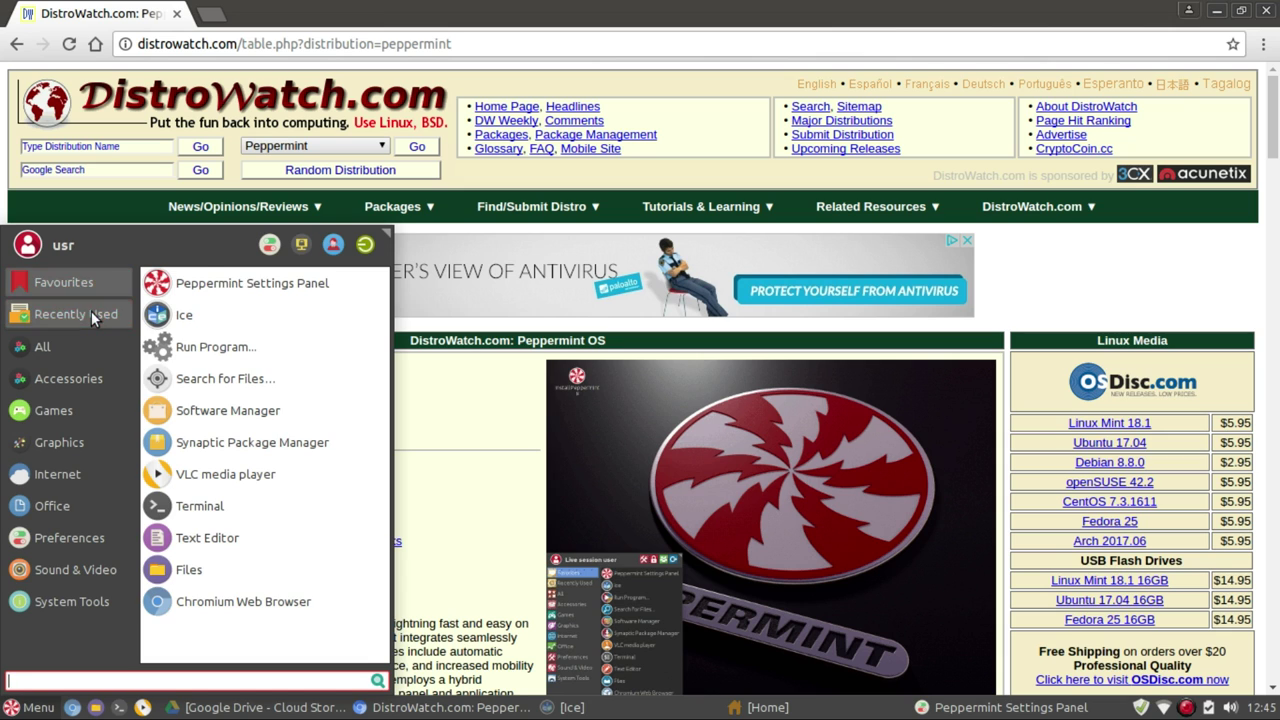
click(93, 316)
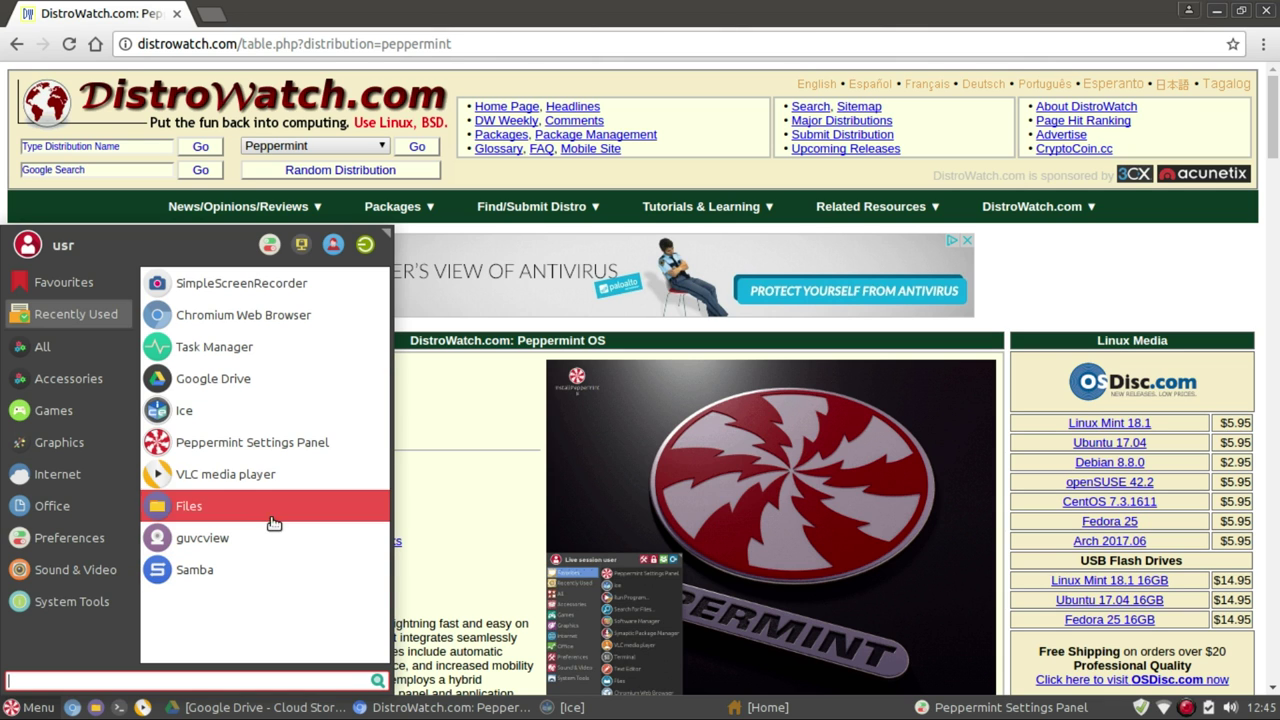
key(Escape)
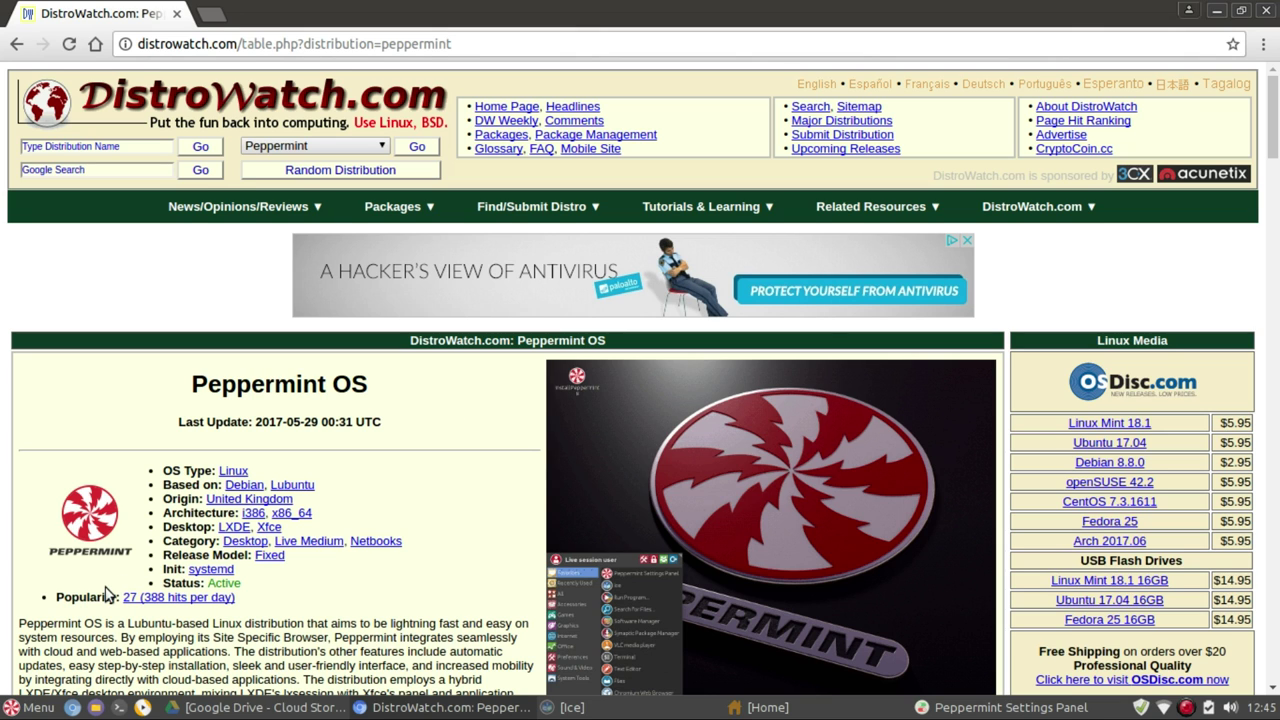
Step: Bring up the Home folder window, check the file manager's name and version information, and minimize the window again
click(892, 715)
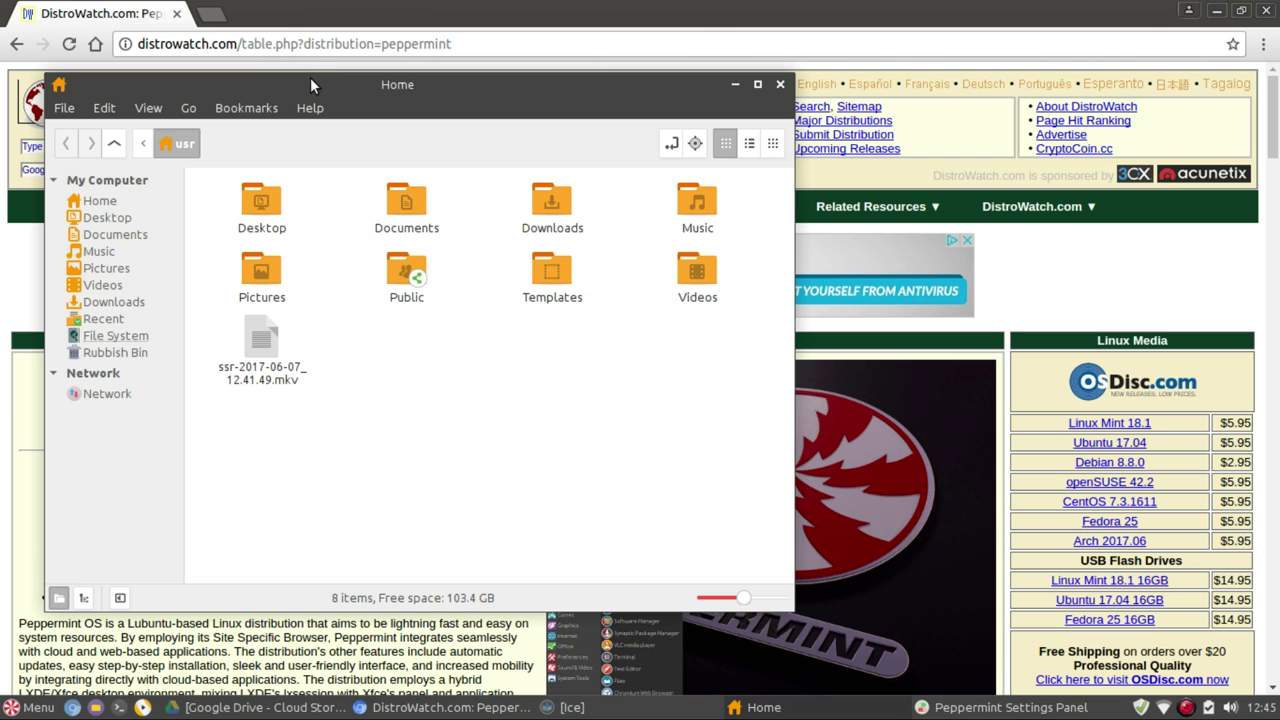
click(305, 110)
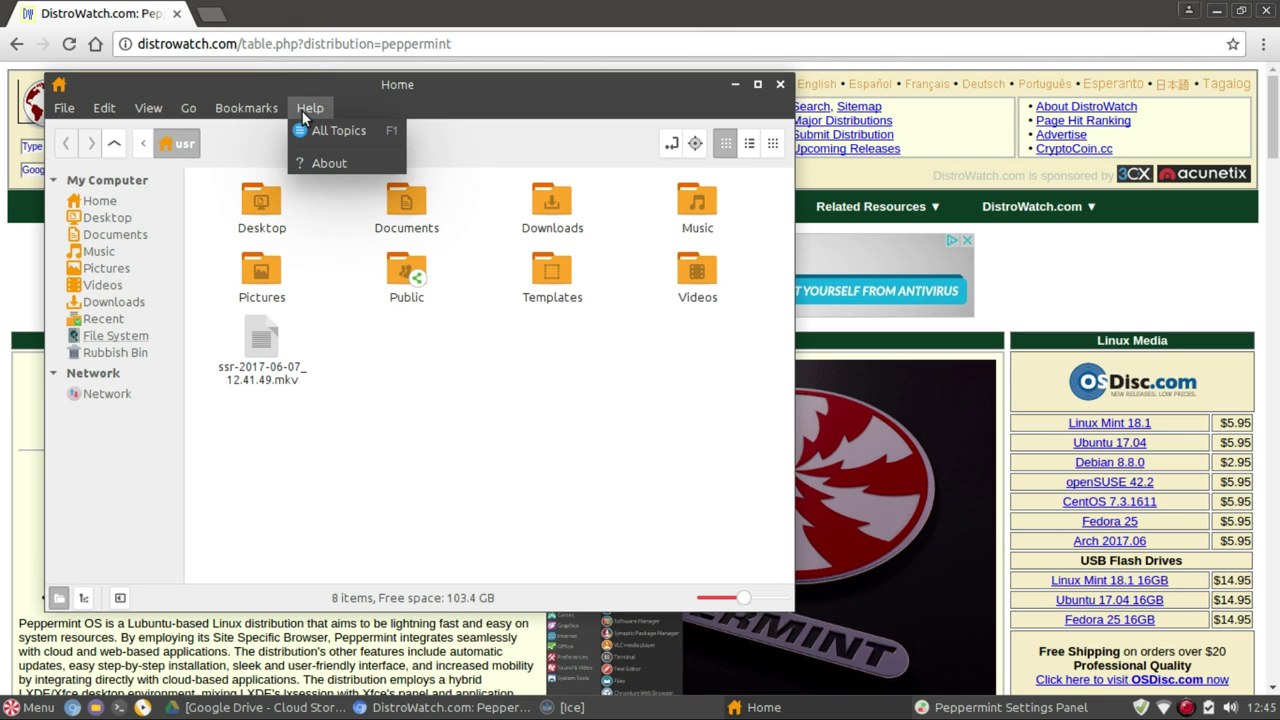
click(319, 162)
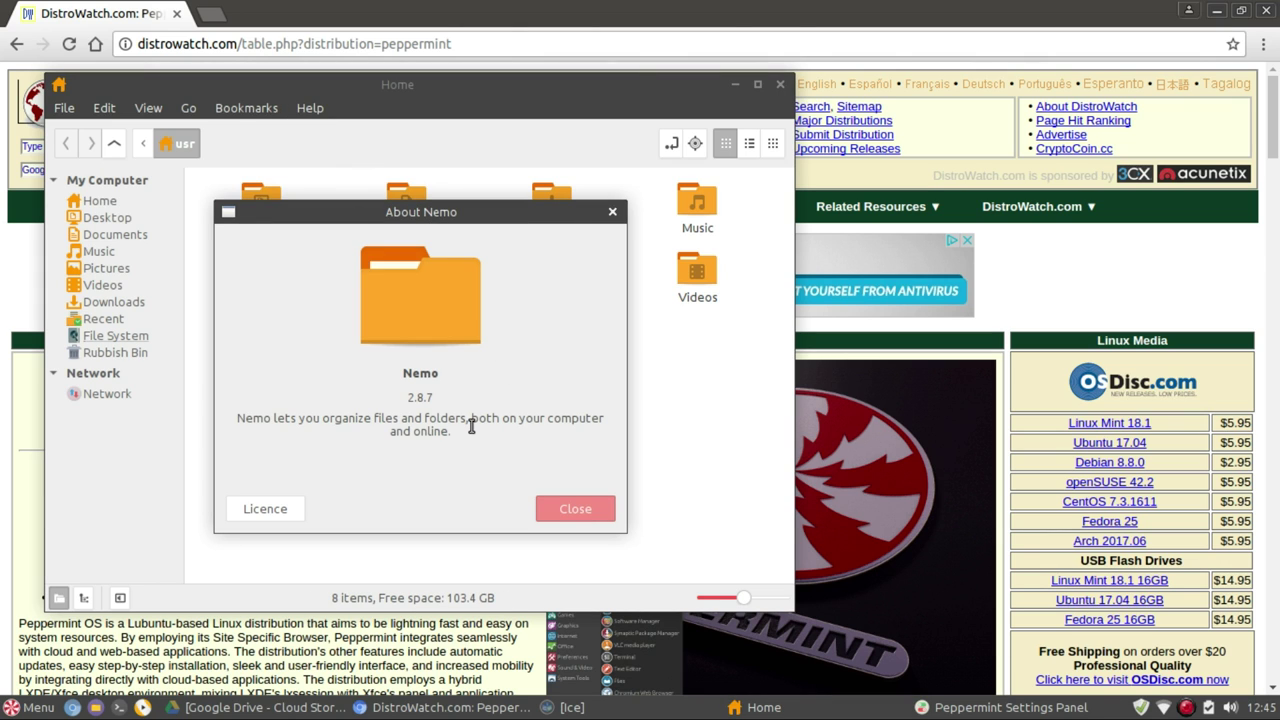
click(568, 508)
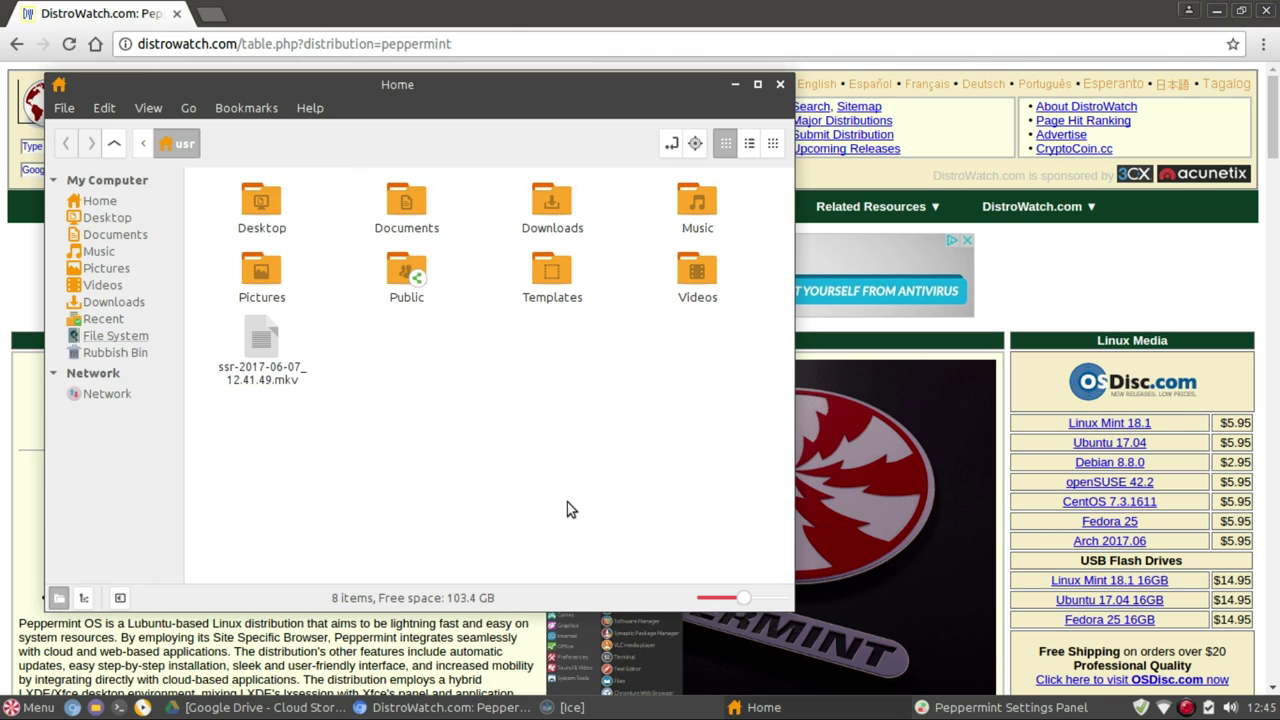
click(736, 85)
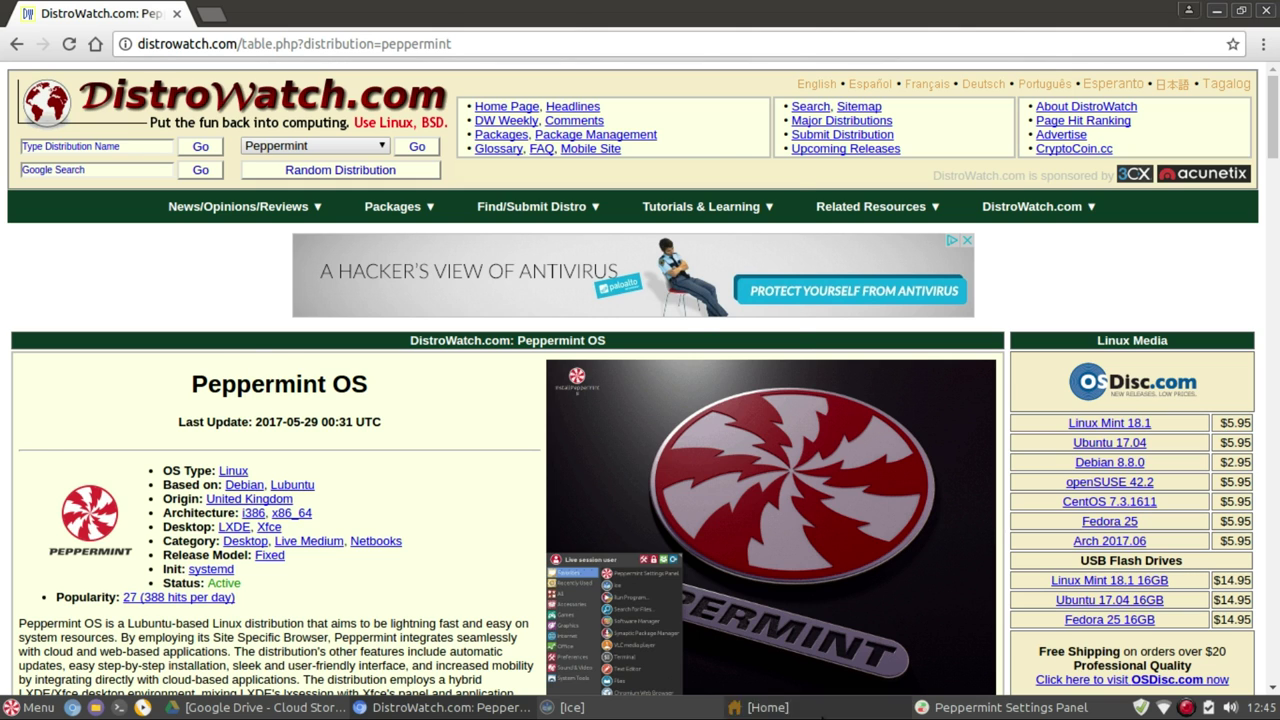
click(765, 707)
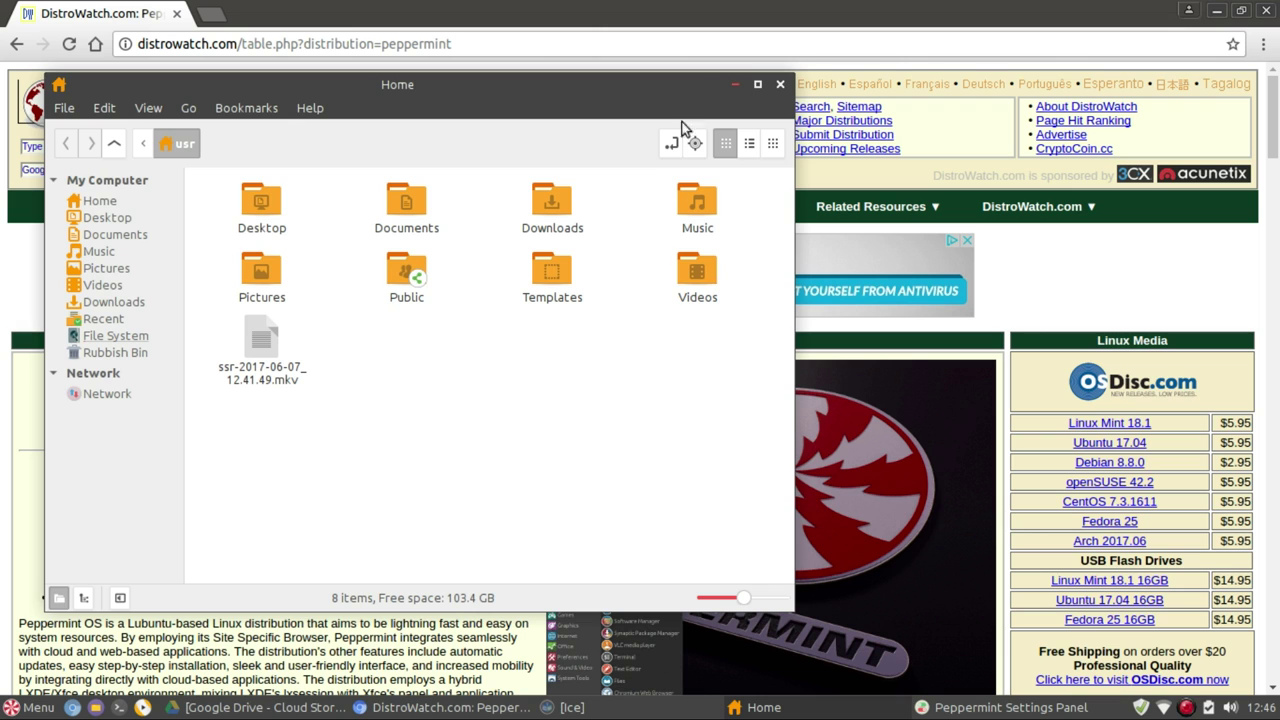
click(737, 84)
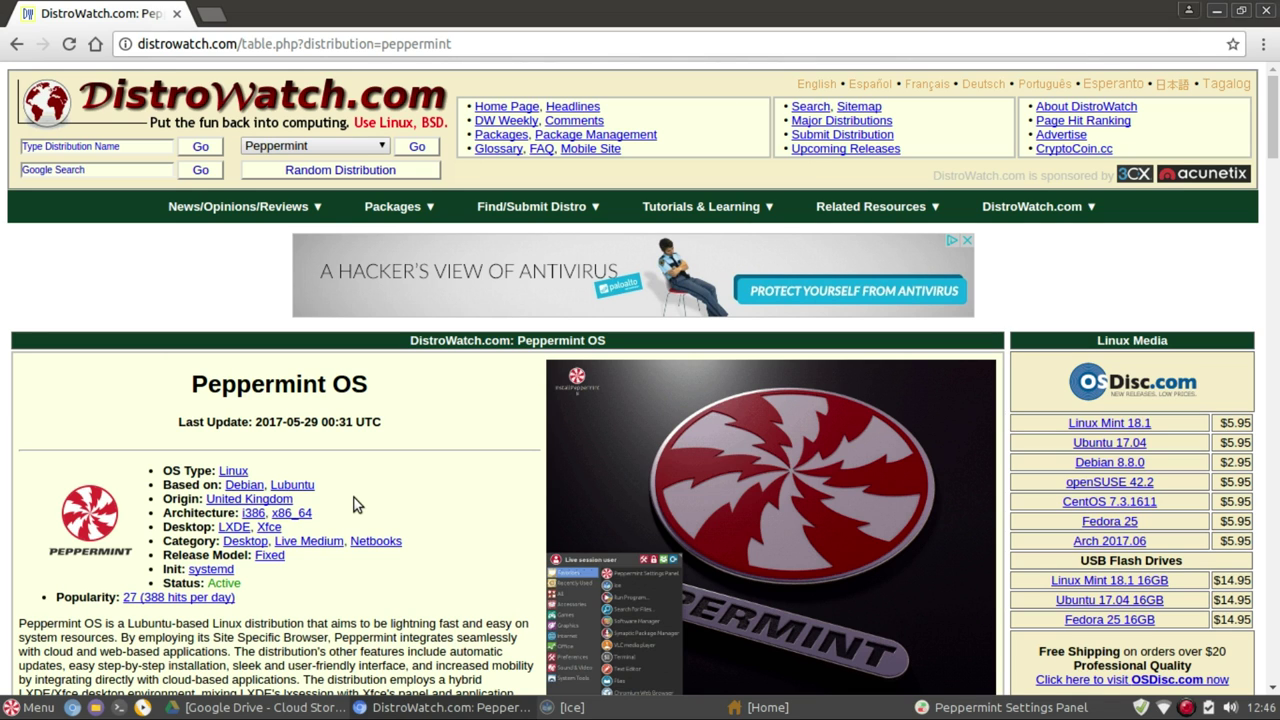
Step: Open the Update Manager, check it for available updates, and close it
right_click(1143, 708)
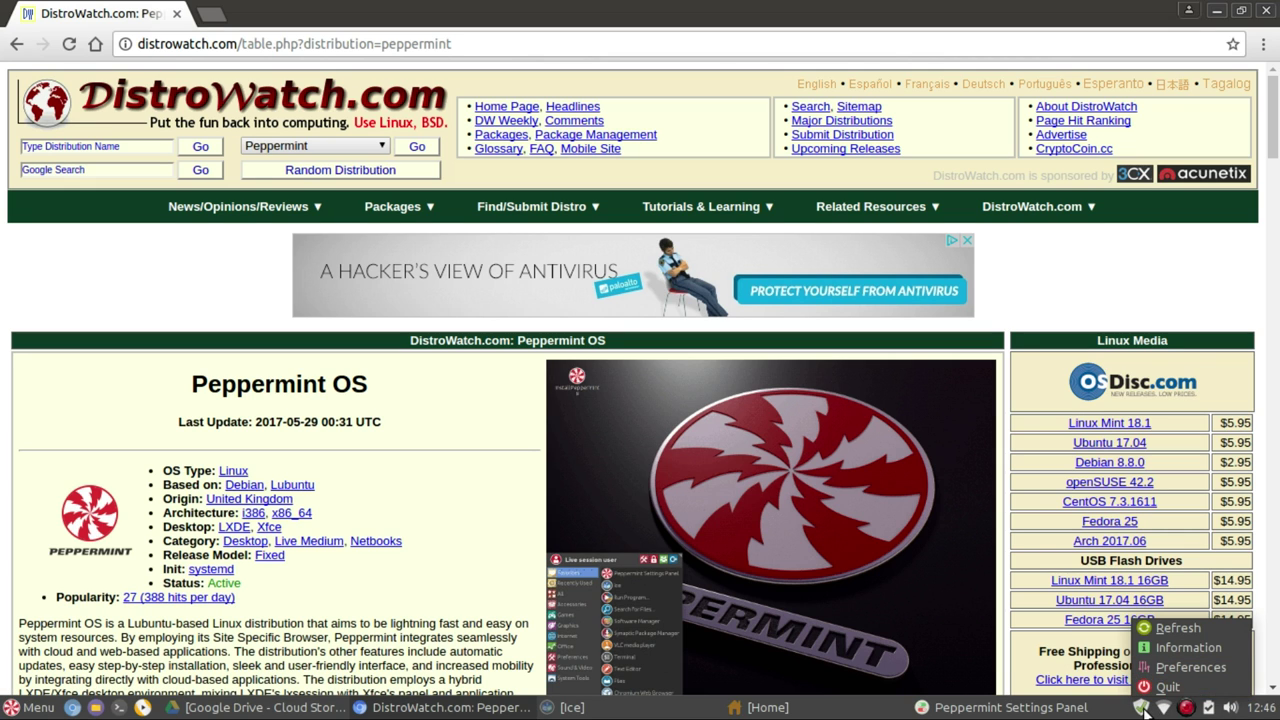
click(1143, 708)
click(1143, 708)
click(1143, 708)
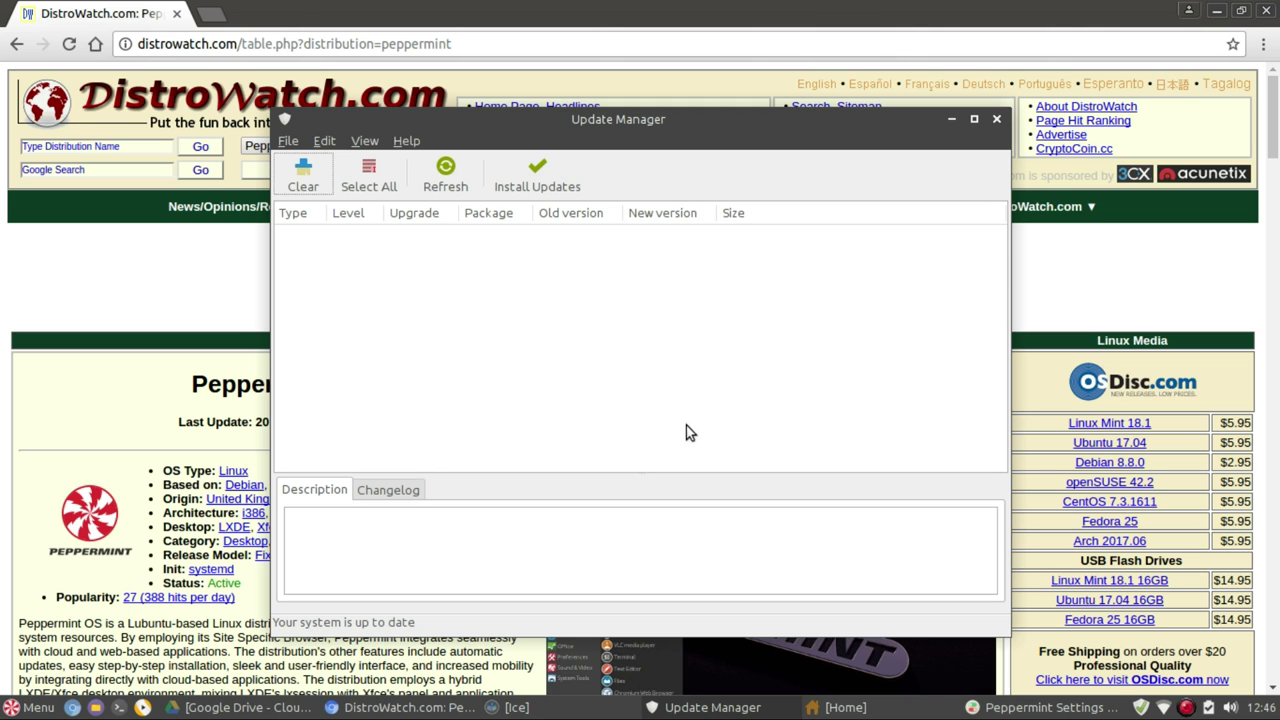
click(996, 120)
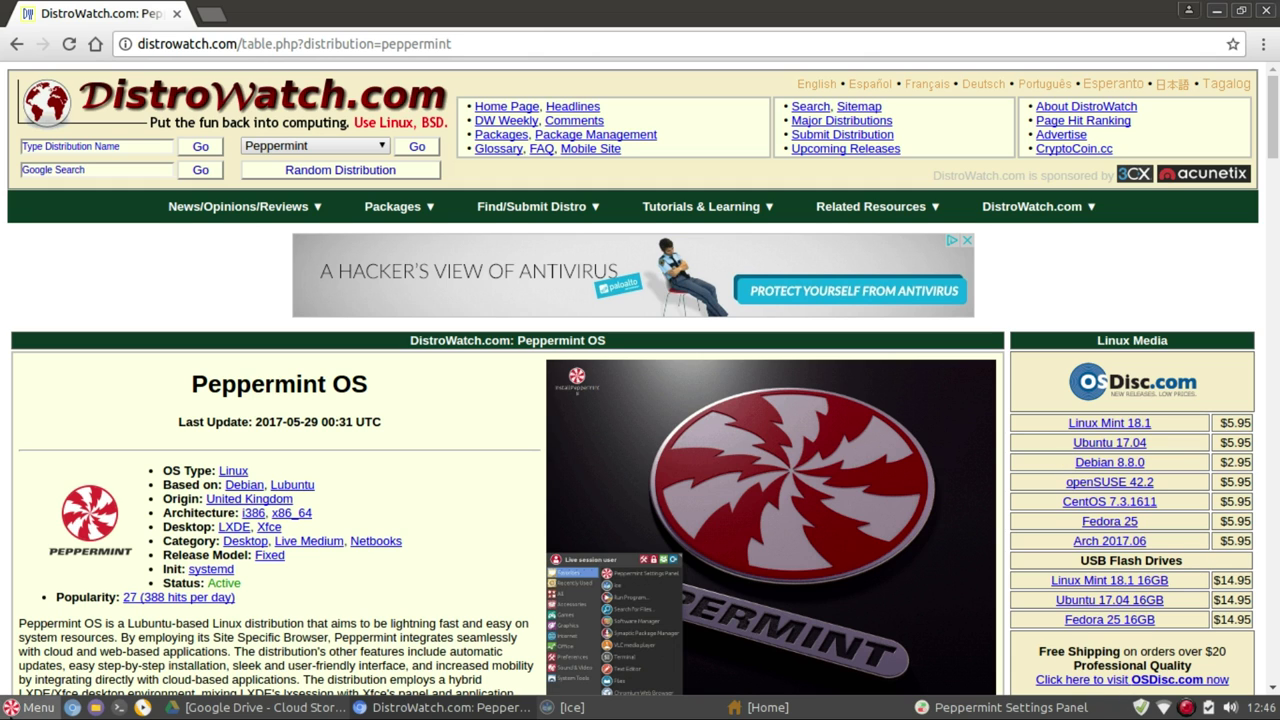
Step: Reopen the Update Manager, review the package safety levels in its preferences, and close it without changing anything
click(1143, 708)
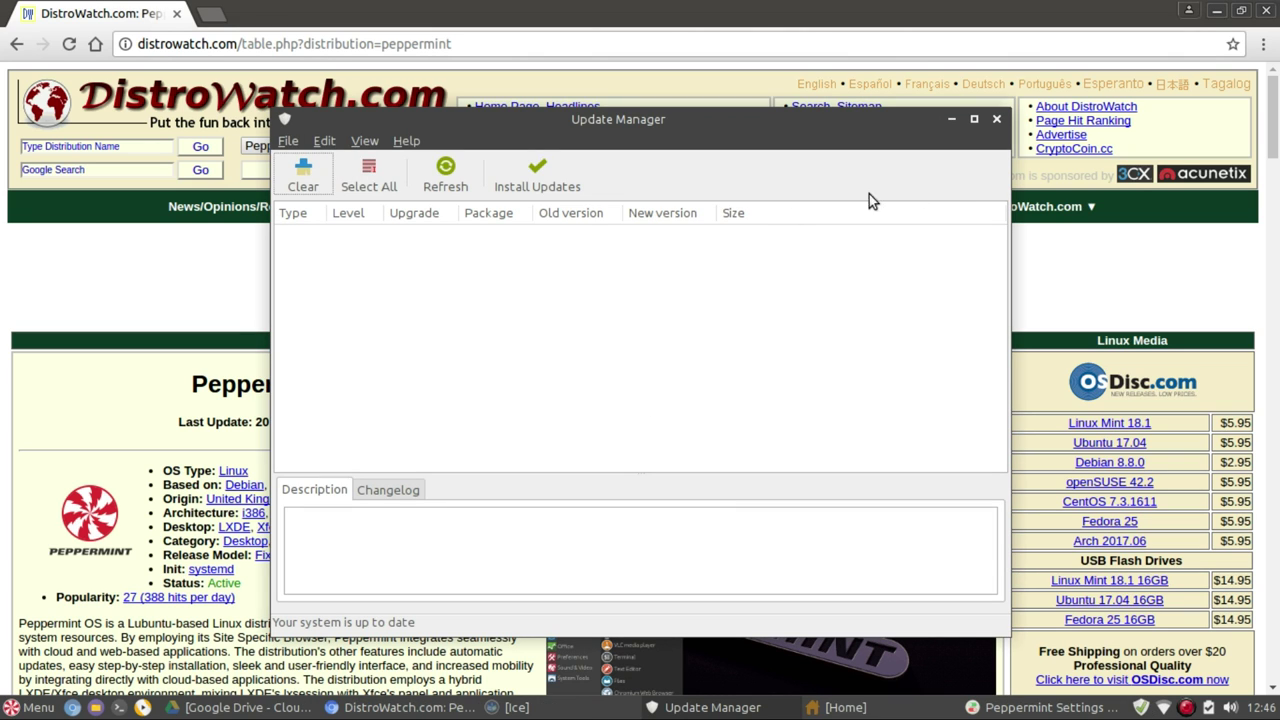
click(325, 141)
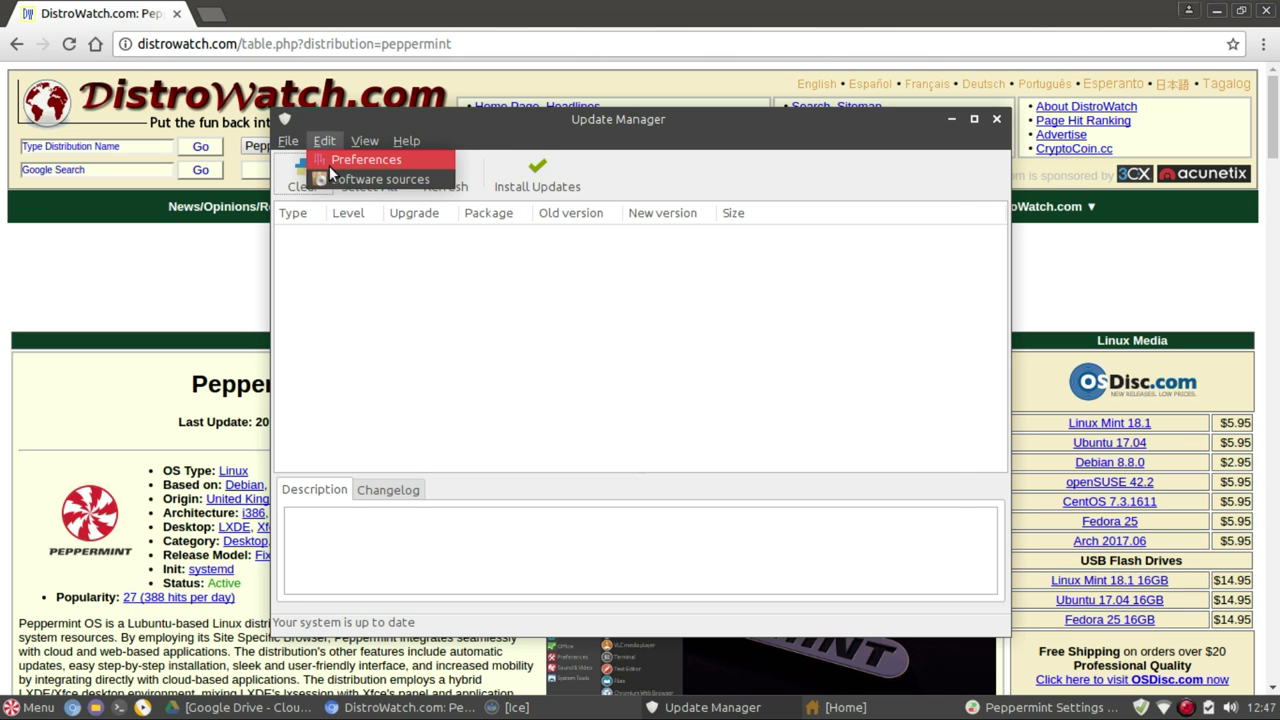
click(331, 163)
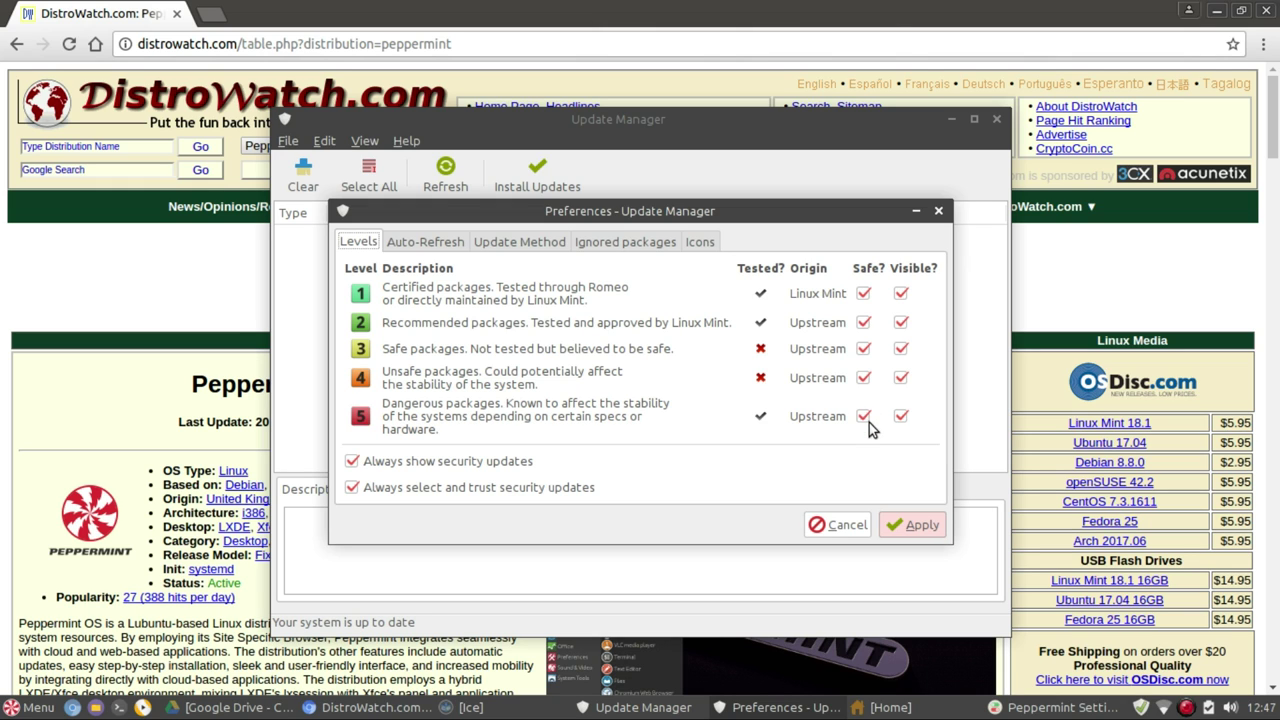
click(849, 526)
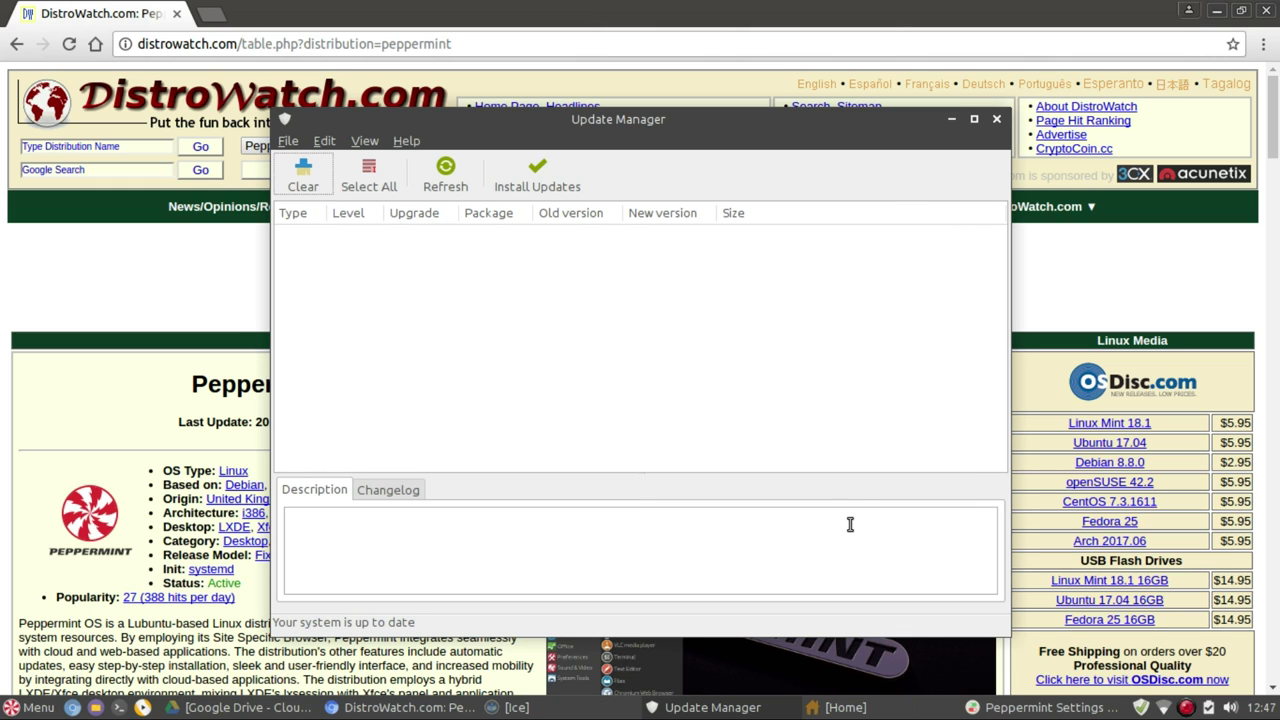
click(998, 119)
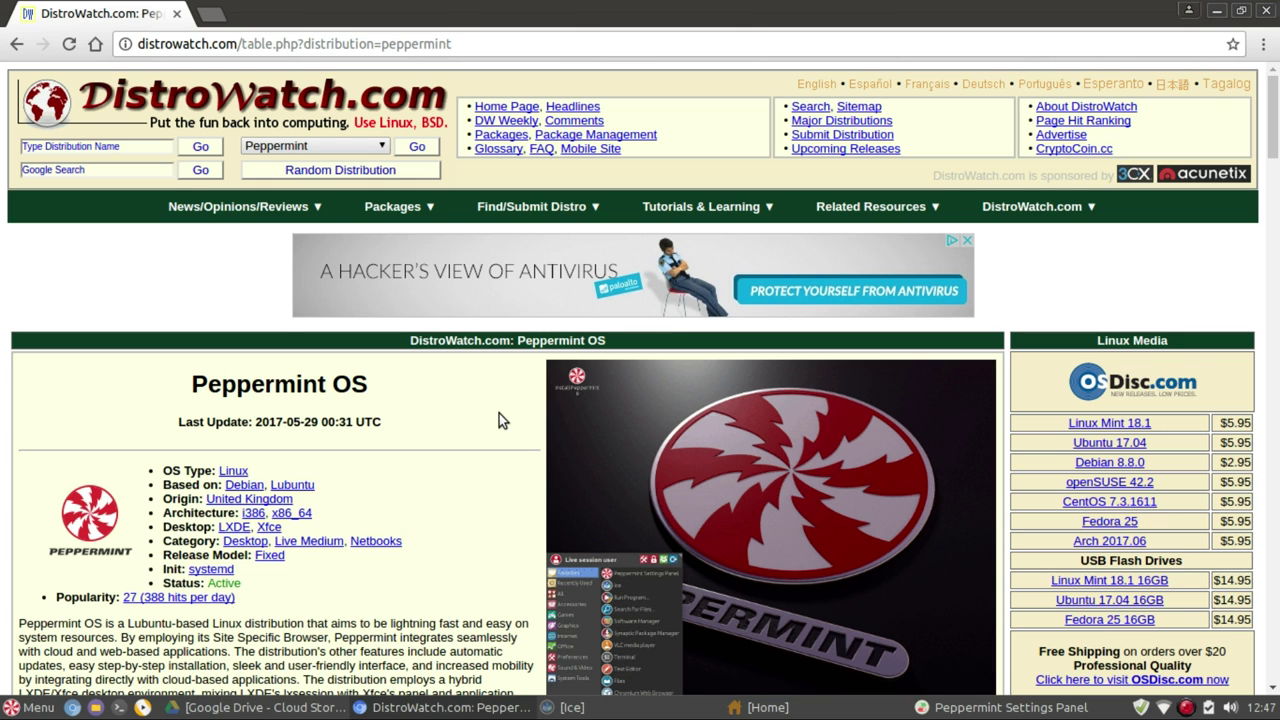
Step: Minimize the browser and review the Window Manager, Desktop Effects and Advanced settings in Peppermint Control Center, closing it without changes
scroll(499, 413, down, 5)
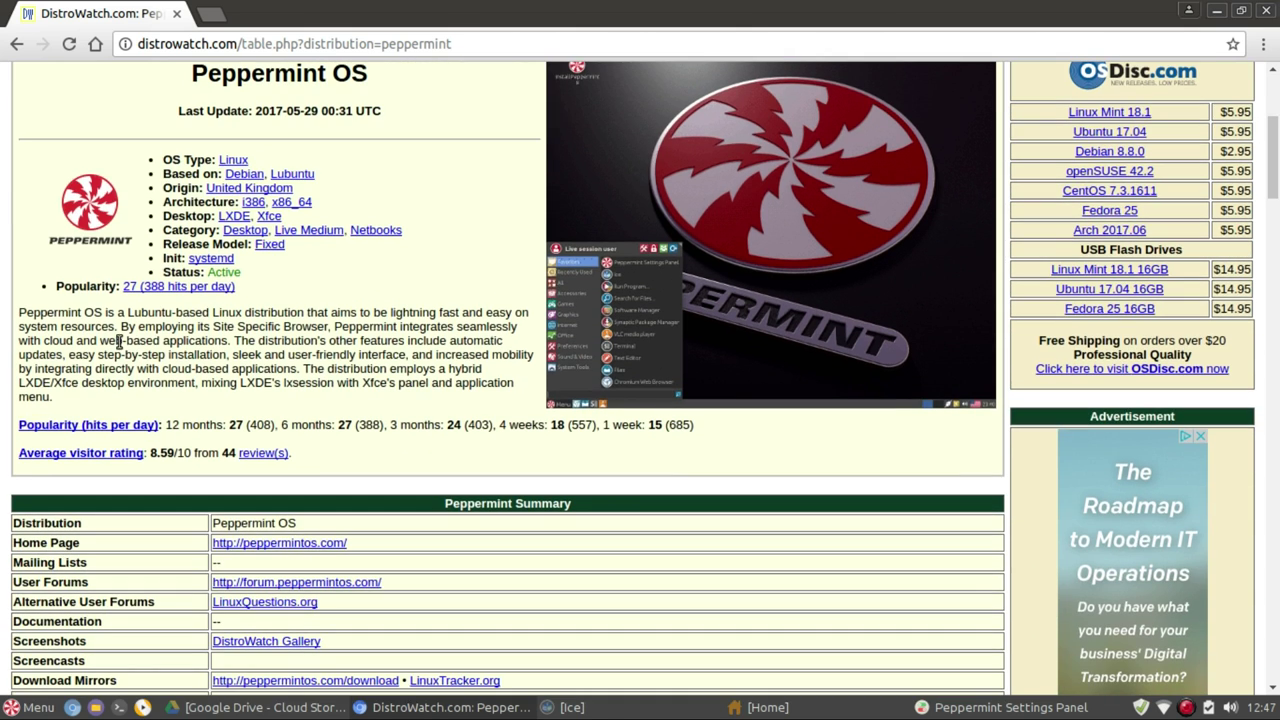
click(1216, 12)
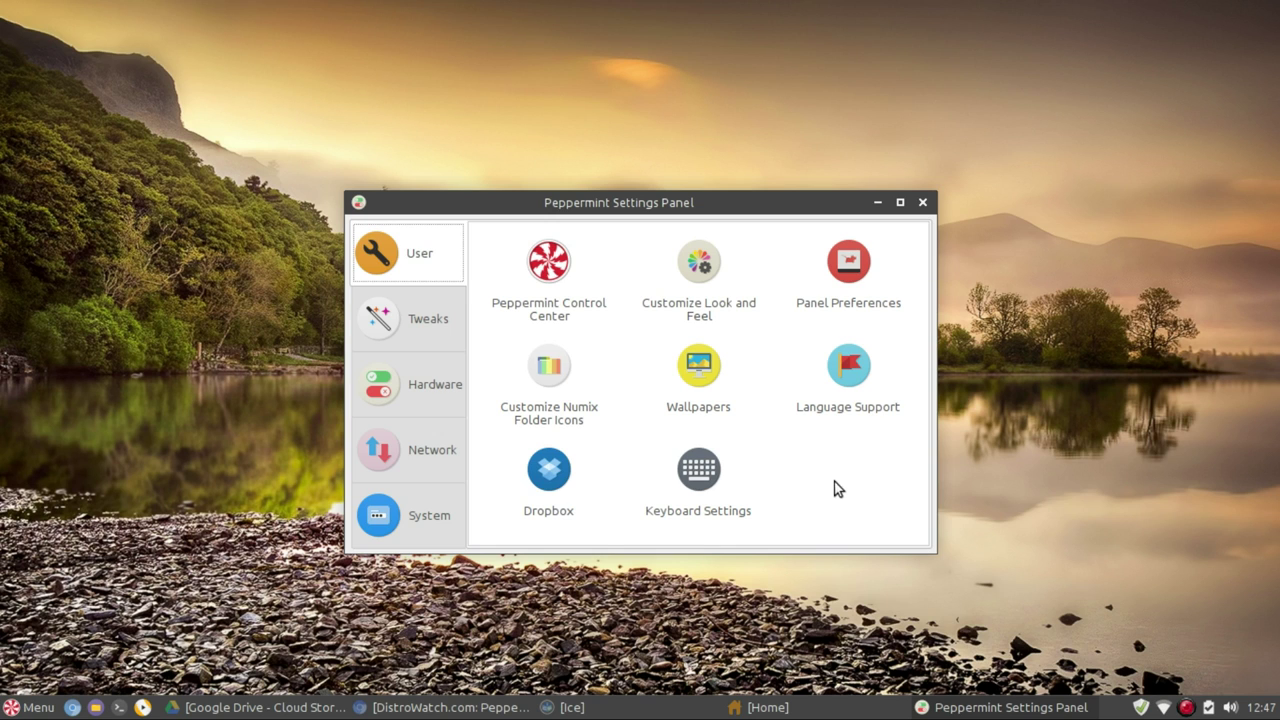
click(533, 277)
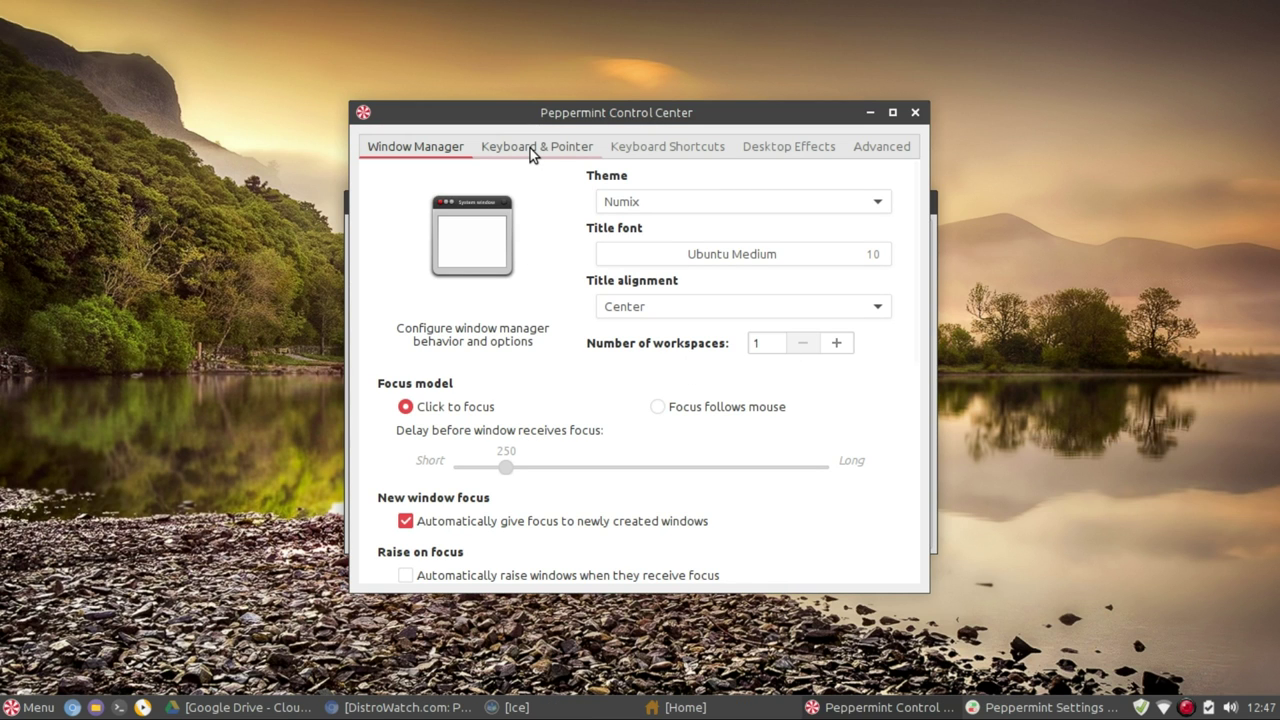
click(802, 150)
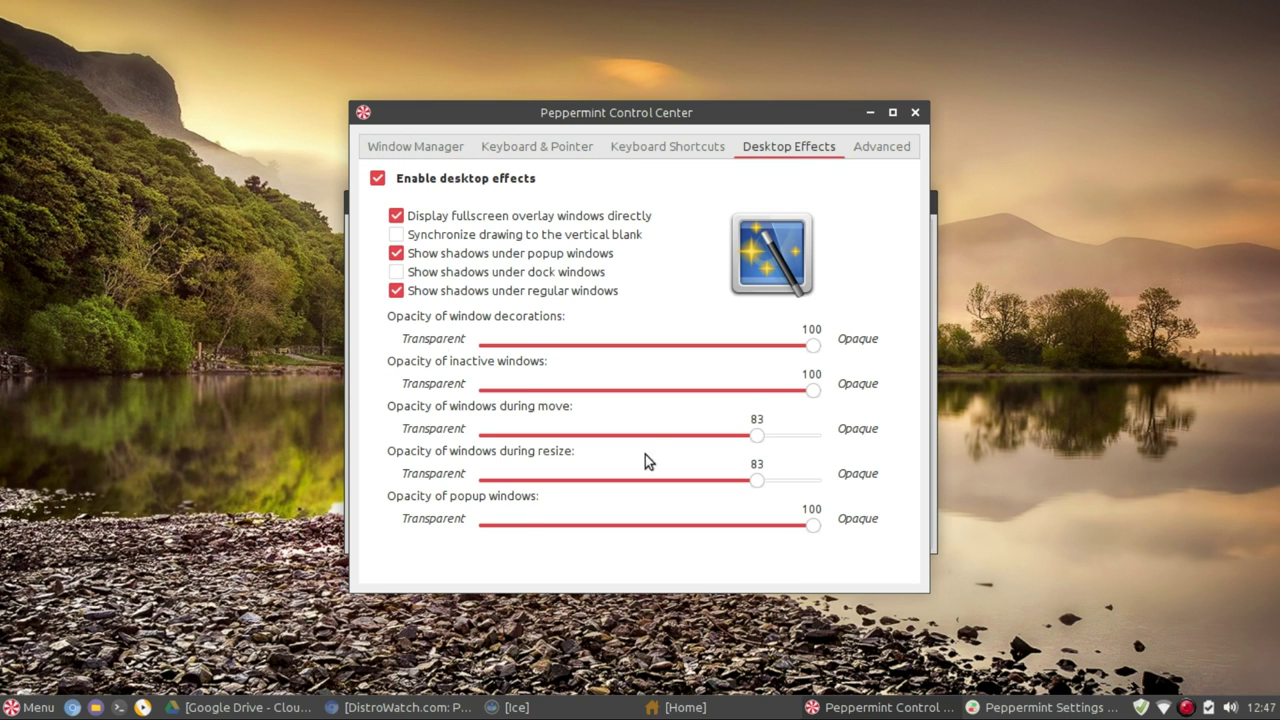
click(878, 147)
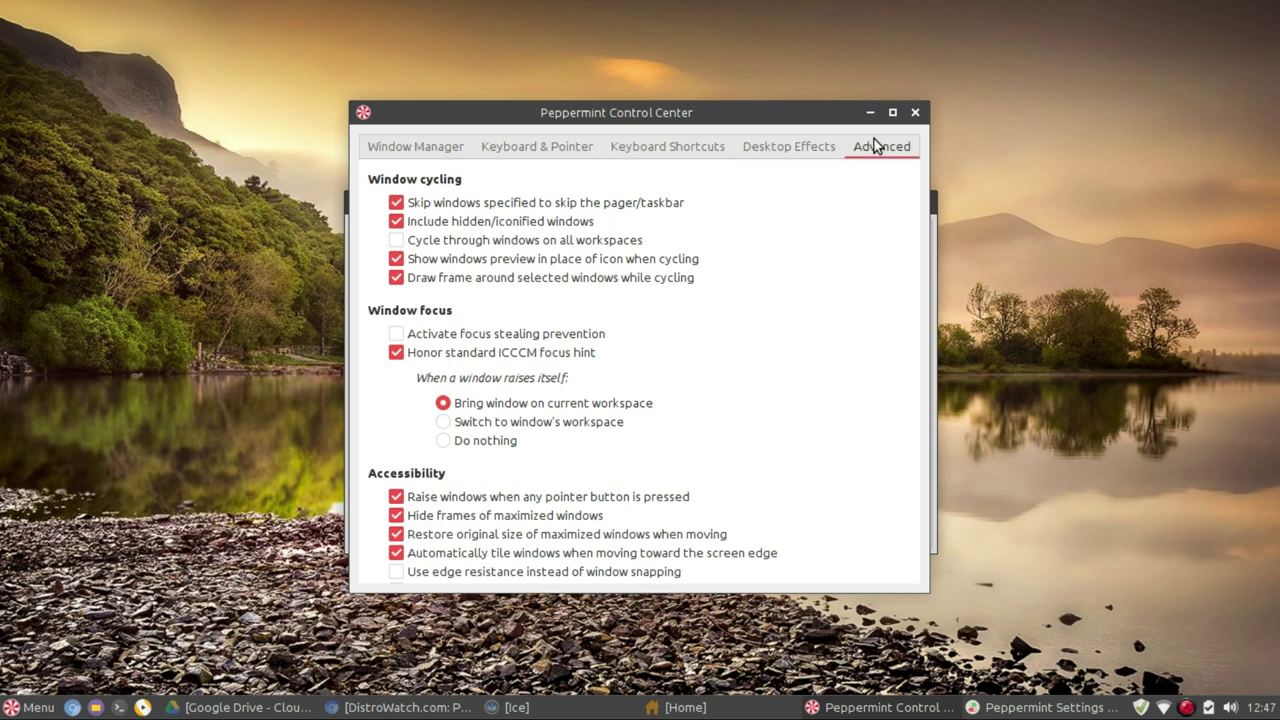
click(455, 146)
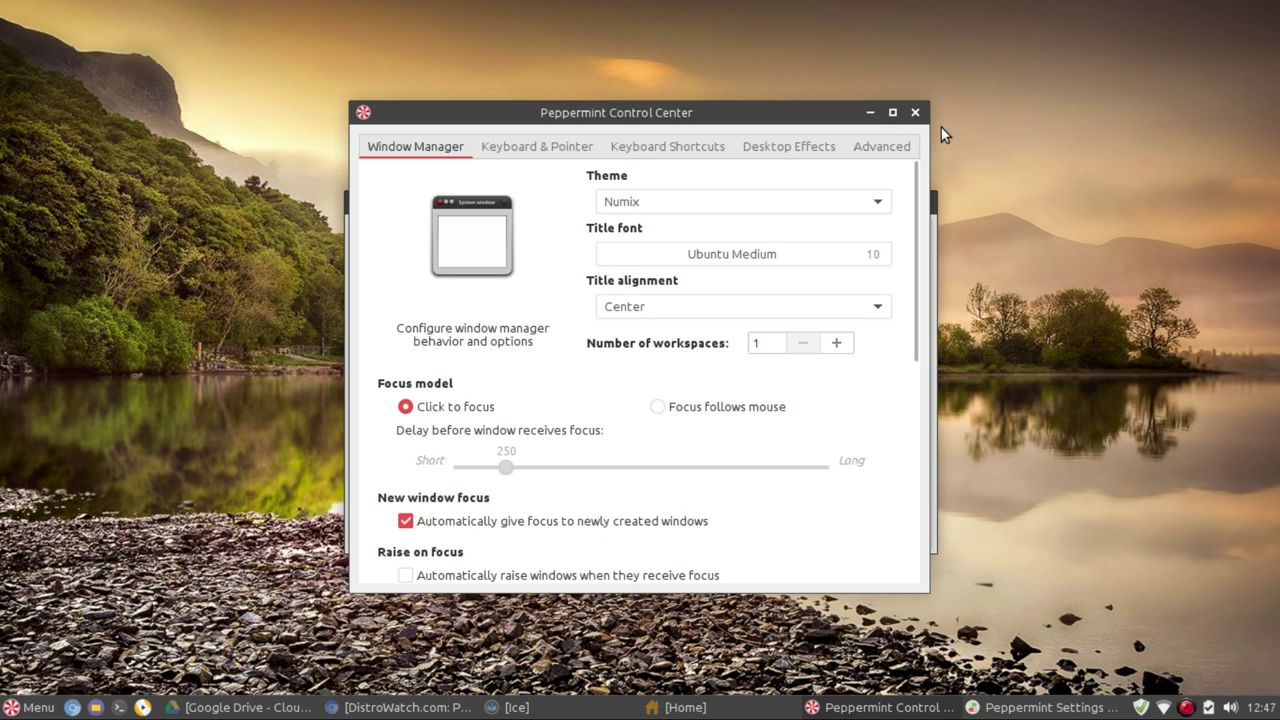
click(916, 113)
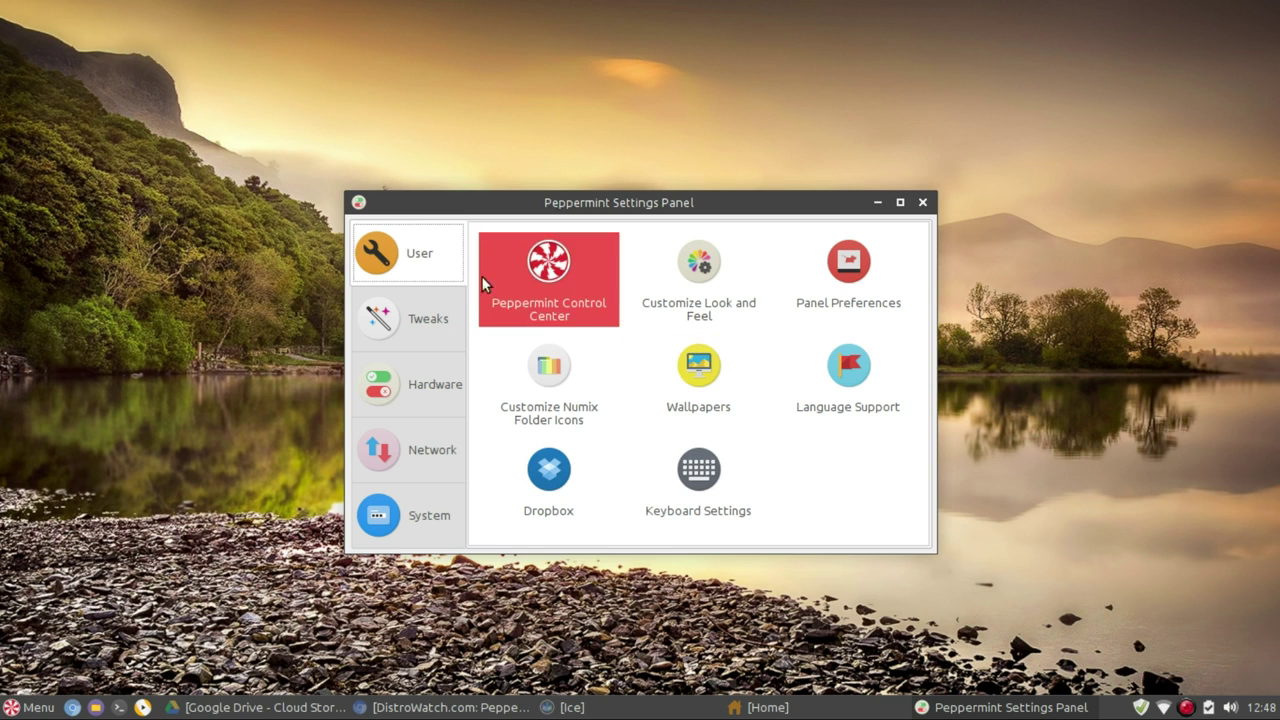
Step: Look over the Tweaks and Hardware categories of the Peppermint Settings Panel and open Additional Drivers
click(426, 328)
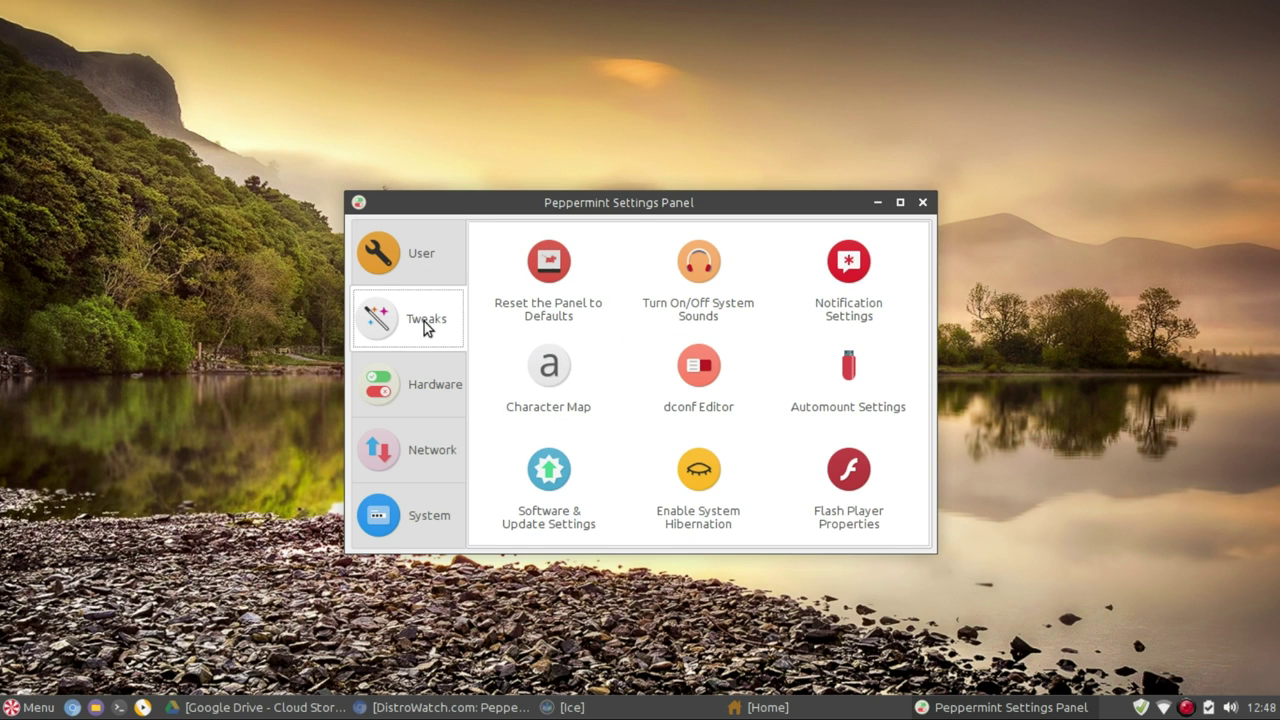
click(407, 396)
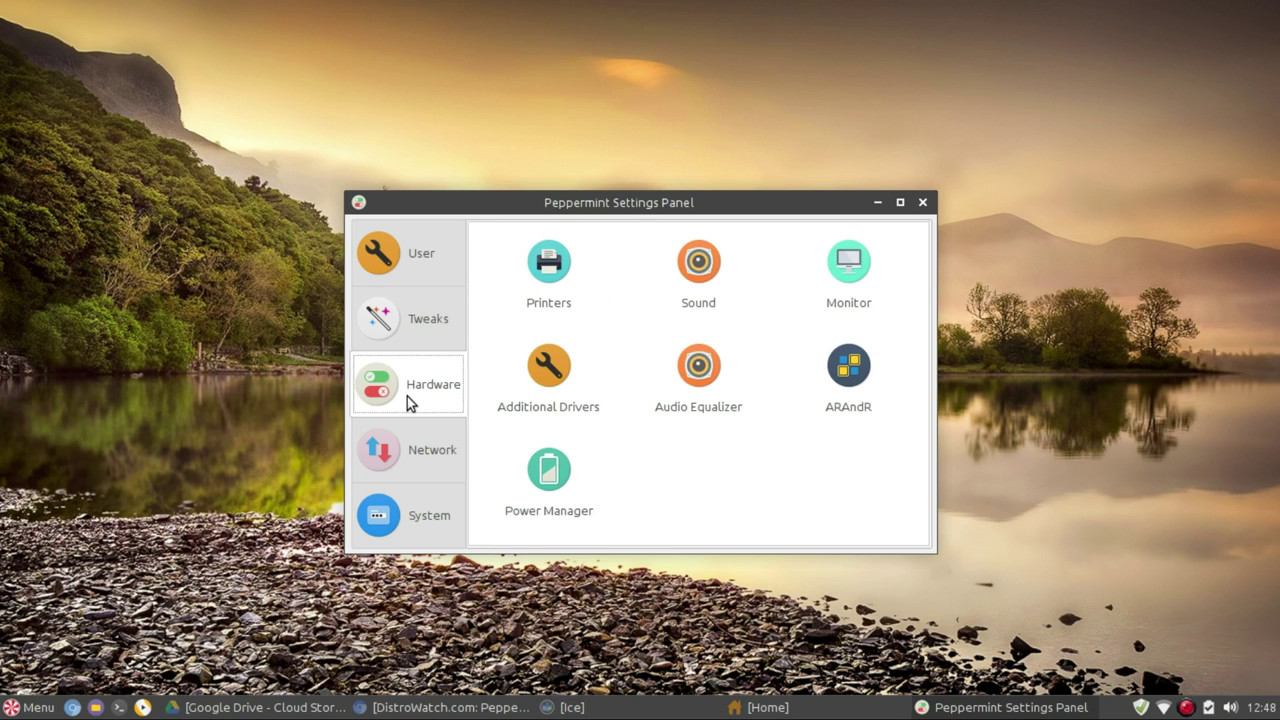
click(565, 370)
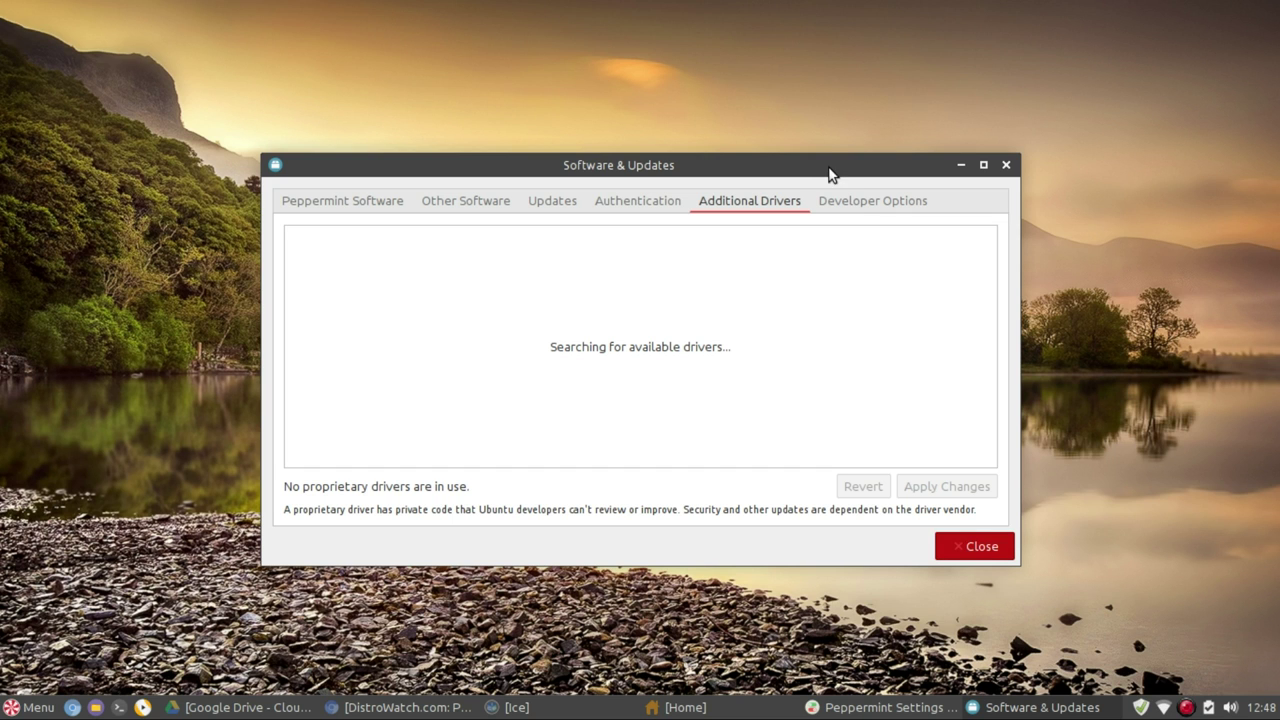
Step: Minimize the Additional Drivers window and look over the Network, System and User categories of the Peppermint Settings Panel
drag(828, 168, 747, 250)
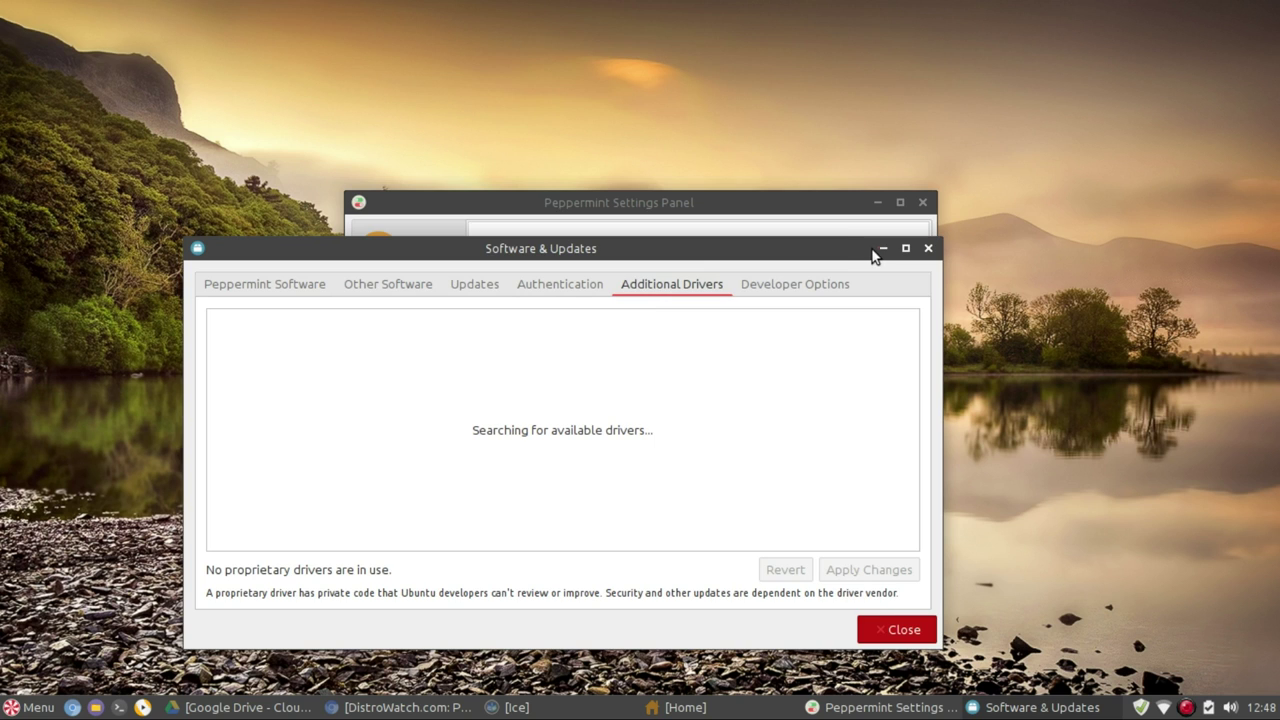
click(881, 249)
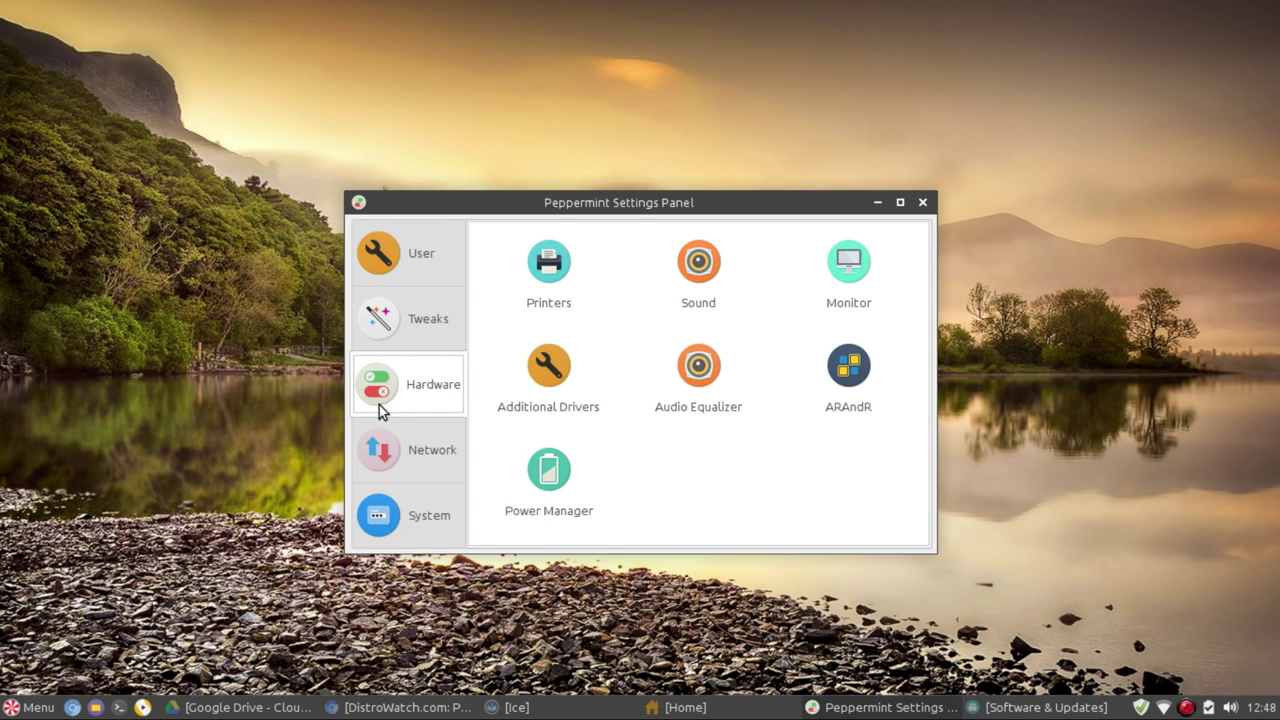
click(393, 451)
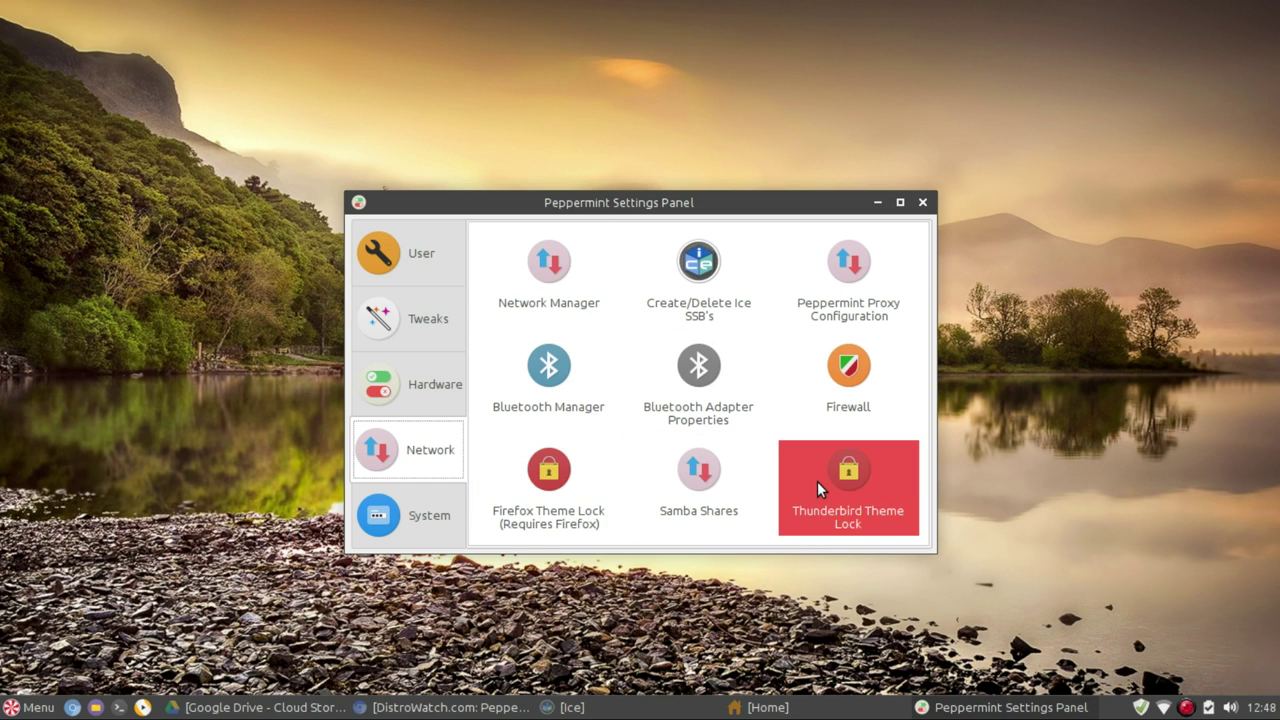
click(390, 520)
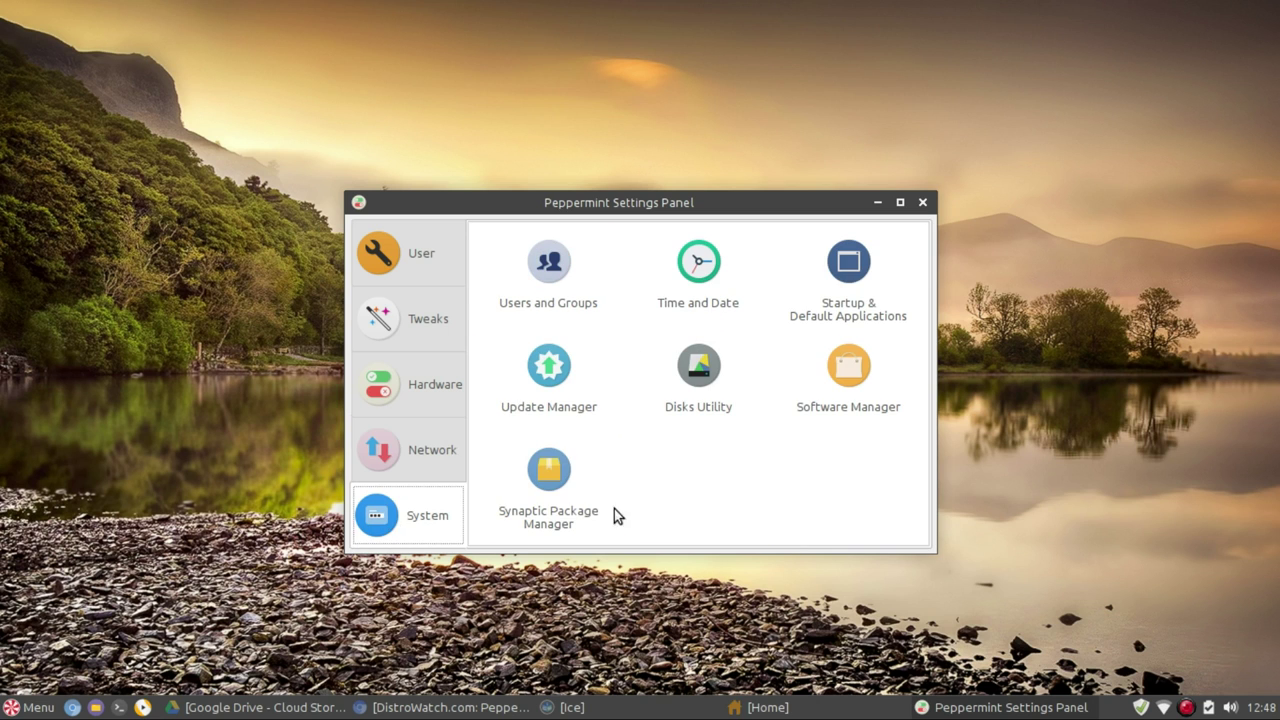
click(395, 255)
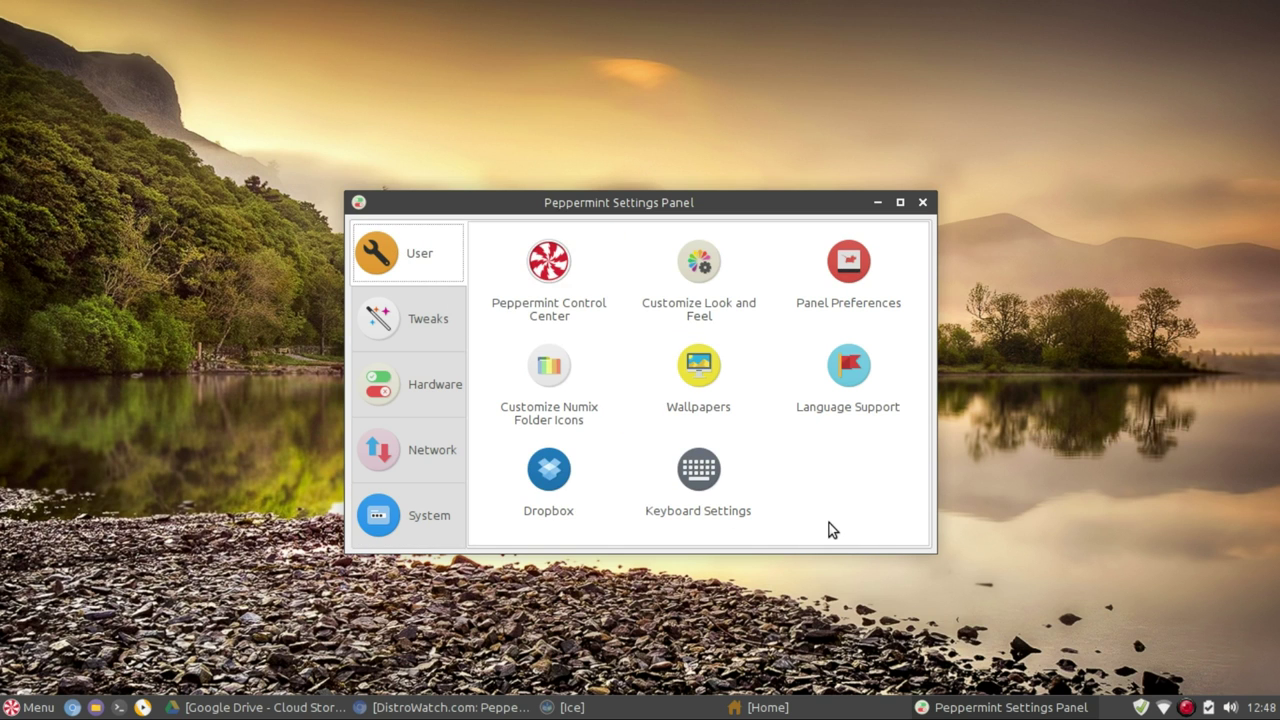
Step: Close the Peppermint Settings Panel, and open the Peppermint Terminal for a brief look before closing it
click(923, 202)
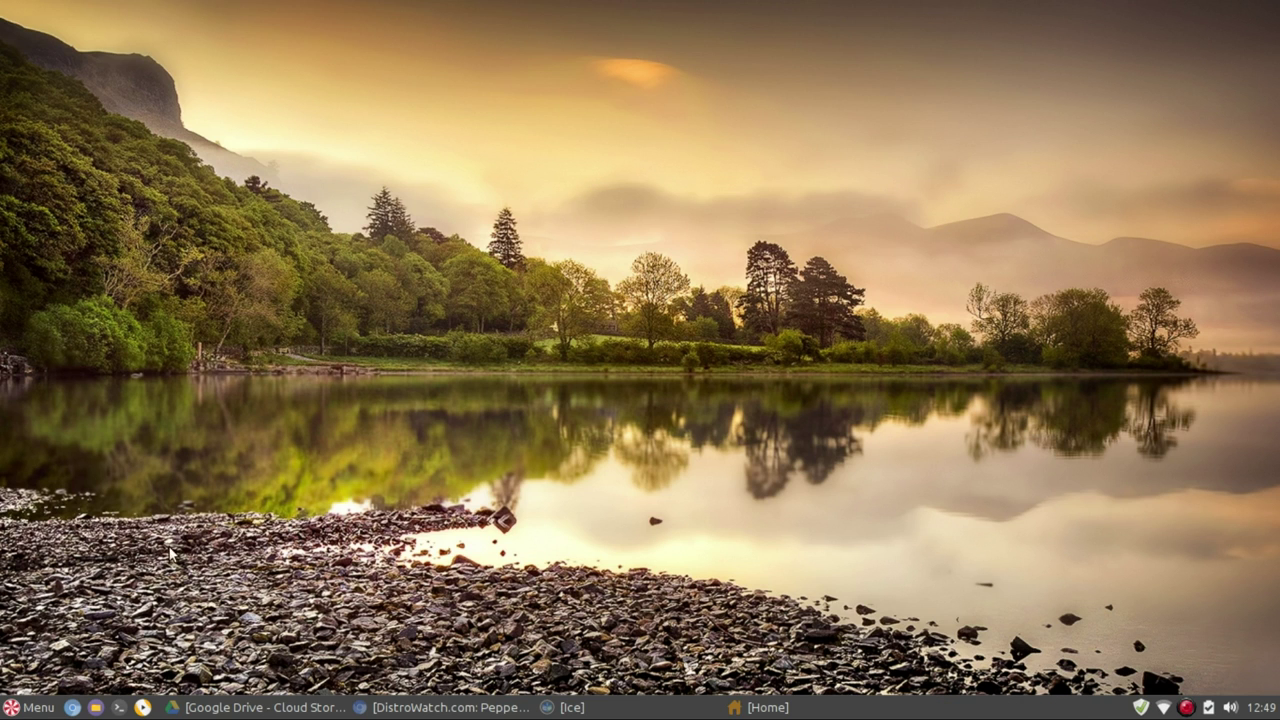
click(121, 707)
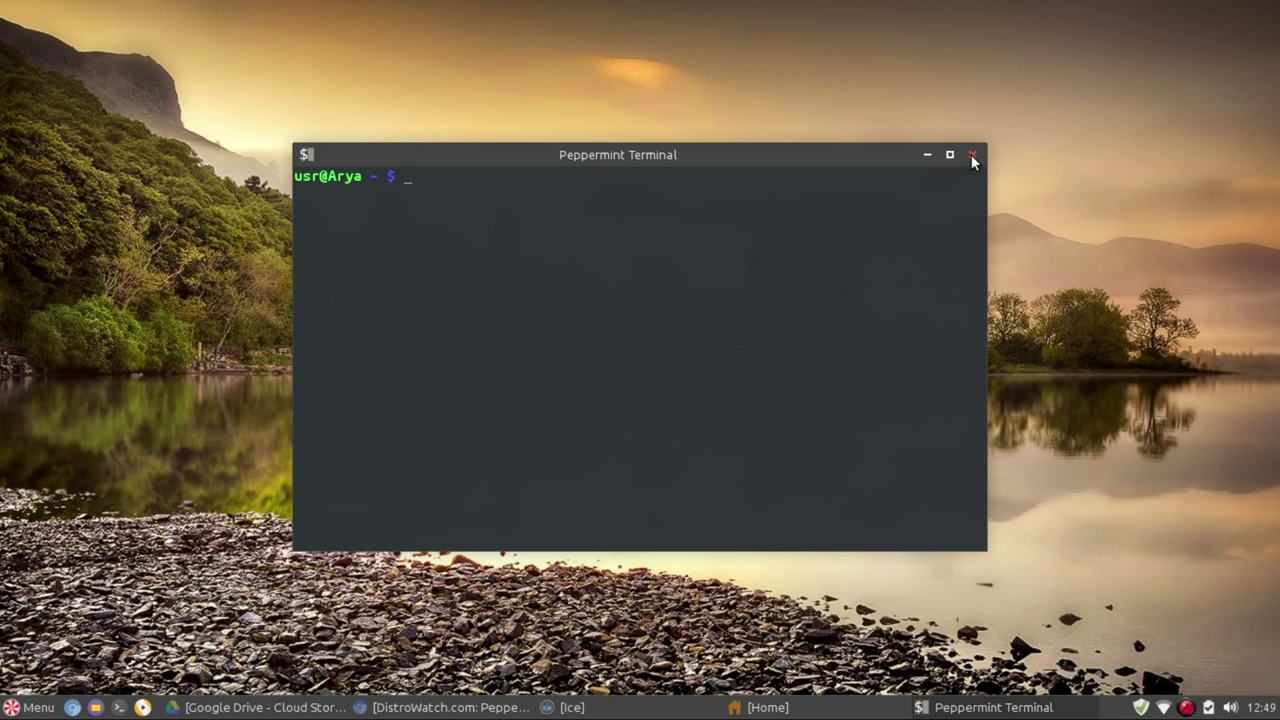
click(972, 156)
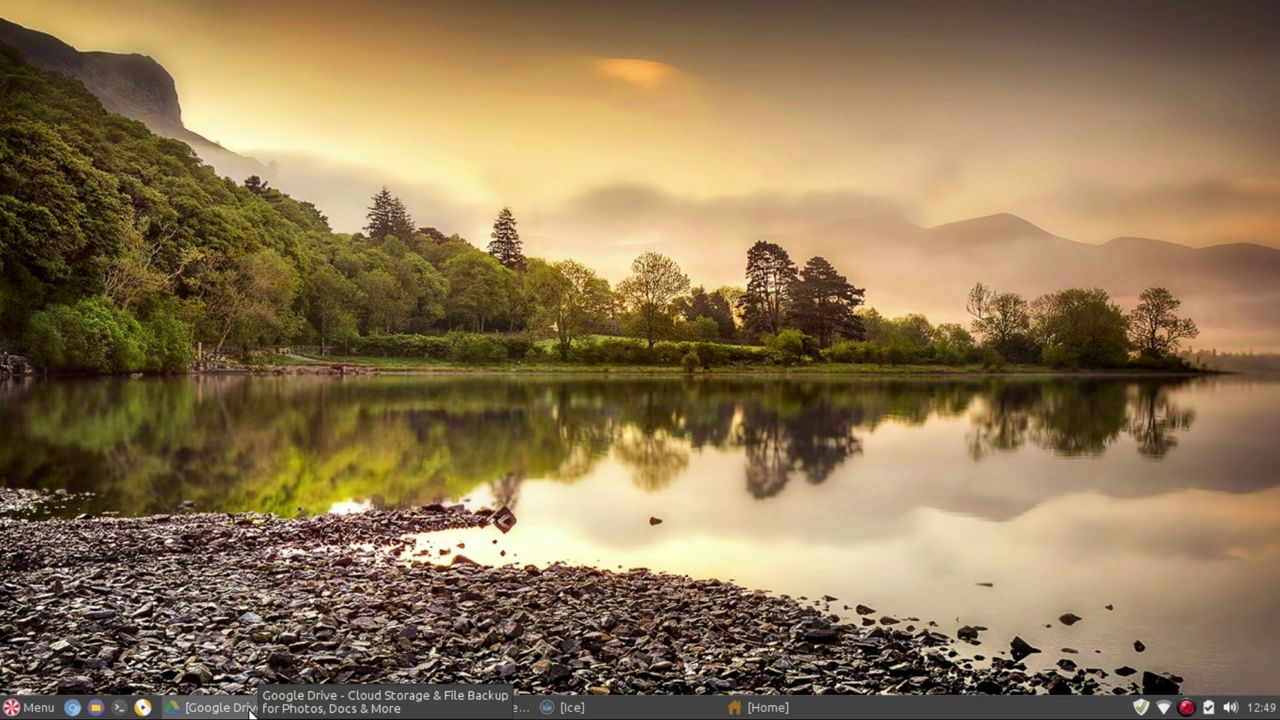
Step: Restore the Google Drive and Ice windows, review Ice's form for creating site-specific browser apps, and close both windows
click(250, 713)
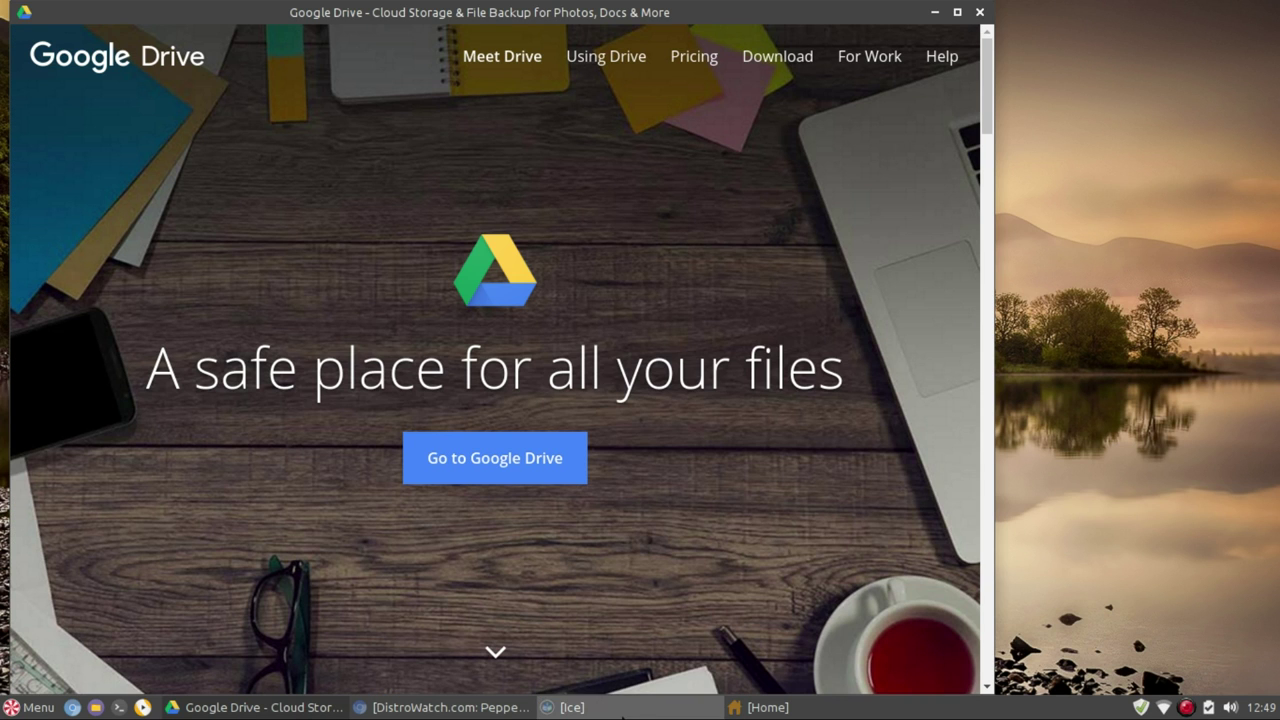
click(568, 707)
drag(566, 165, 521, 147)
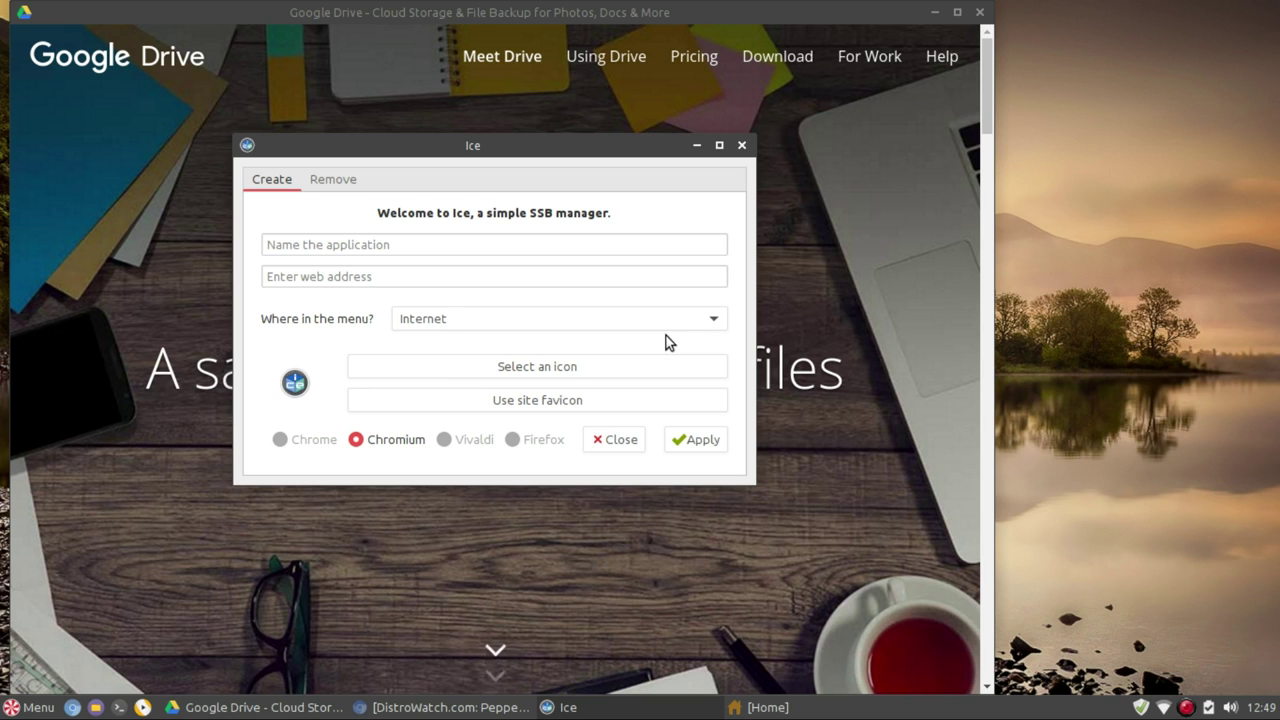
click(618, 444)
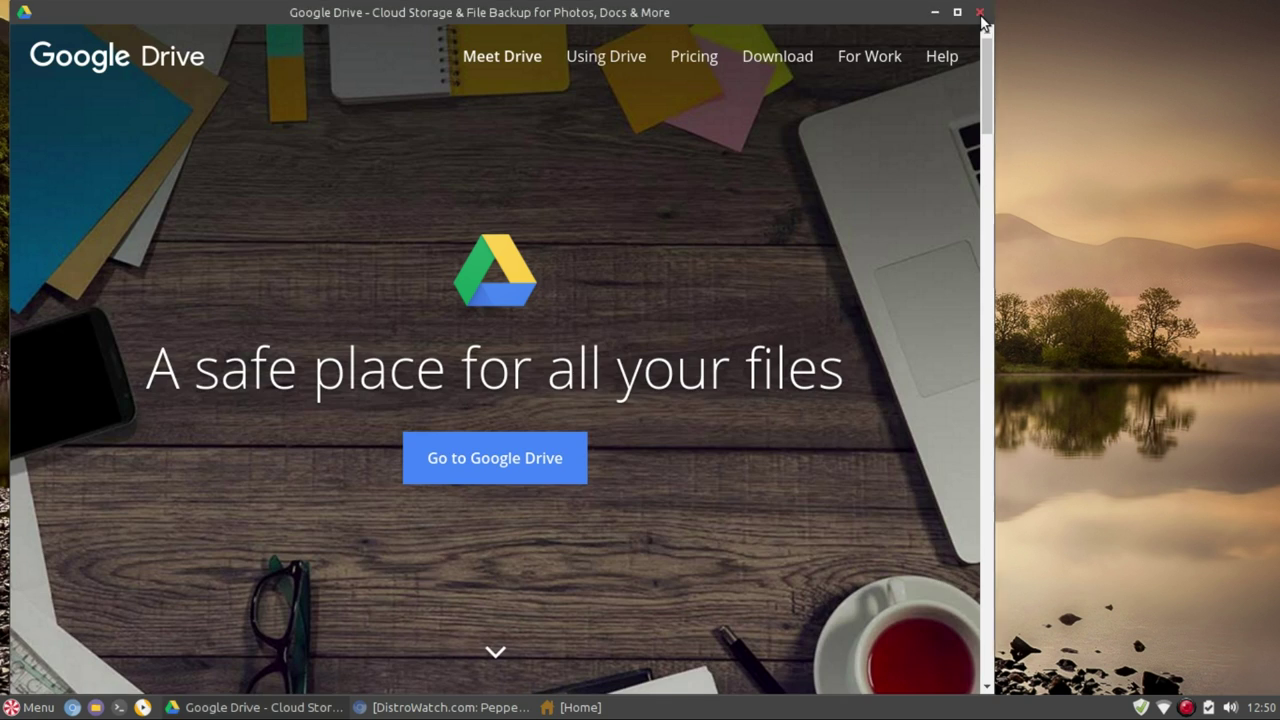
click(981, 14)
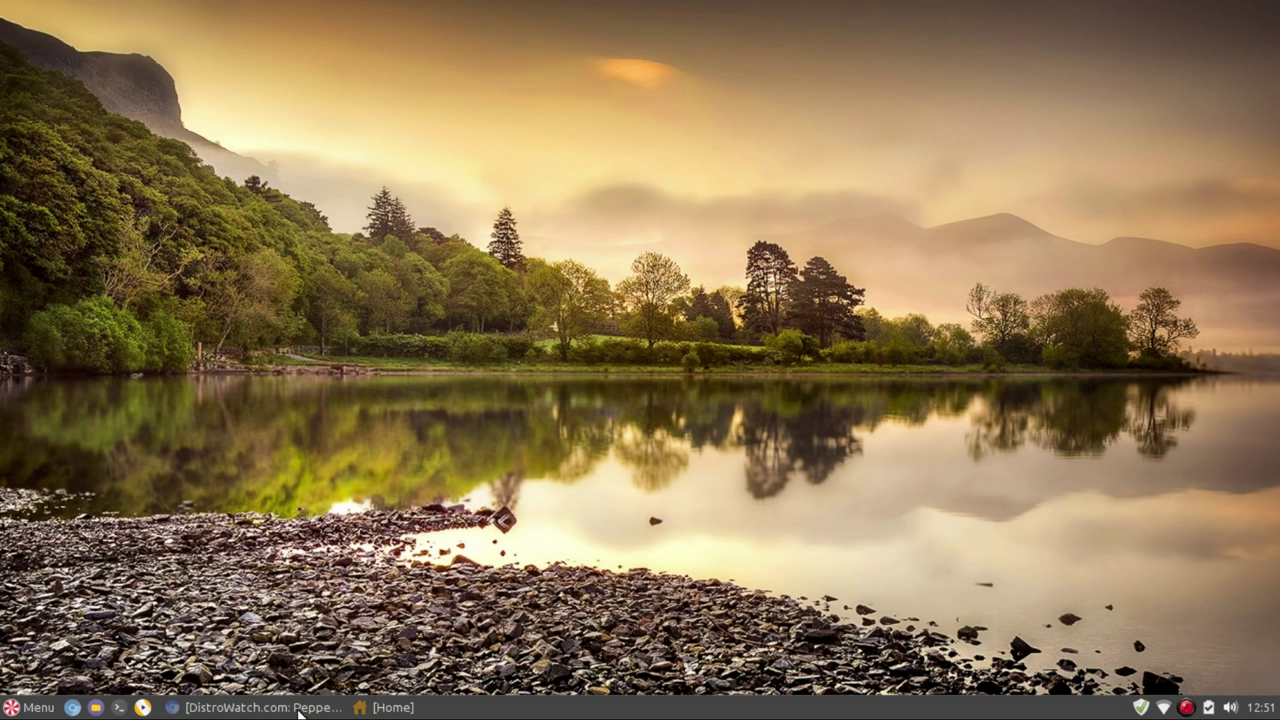
Step: Move the DistroWatch window's taskbar entry past the Home window's entry and minimize the browser
drag(298, 714, 428, 714)
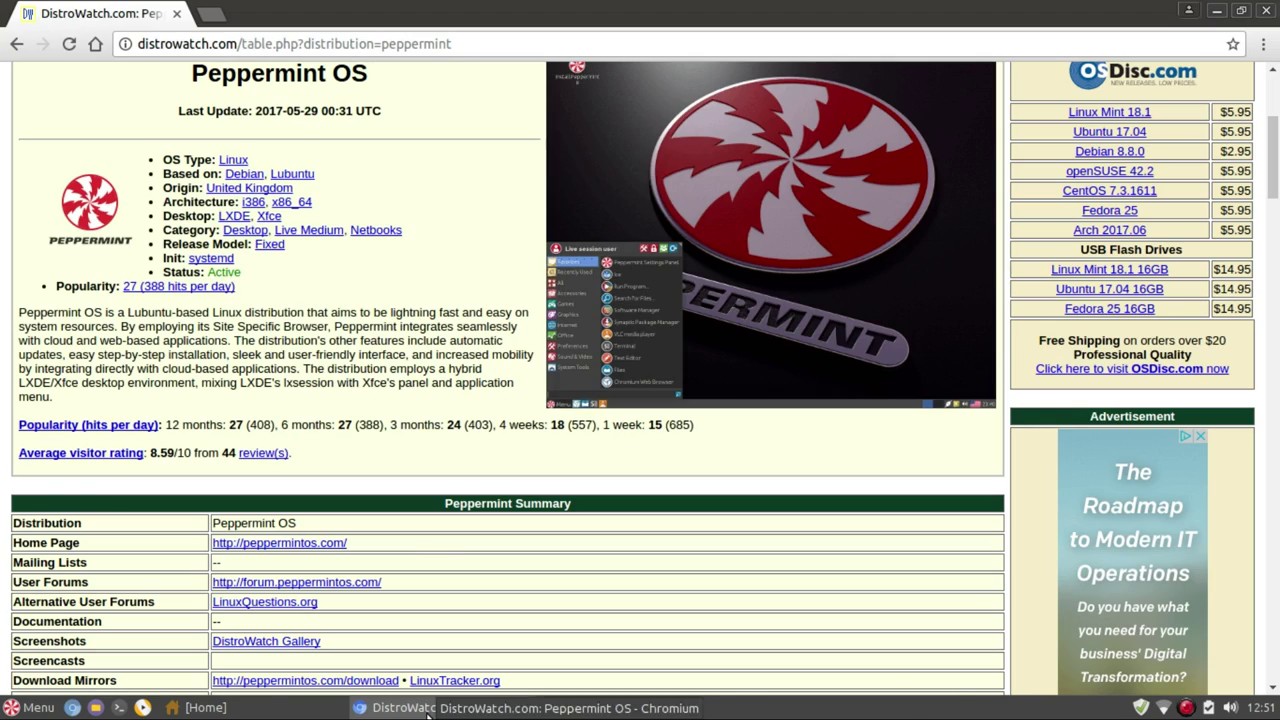
click(428, 714)
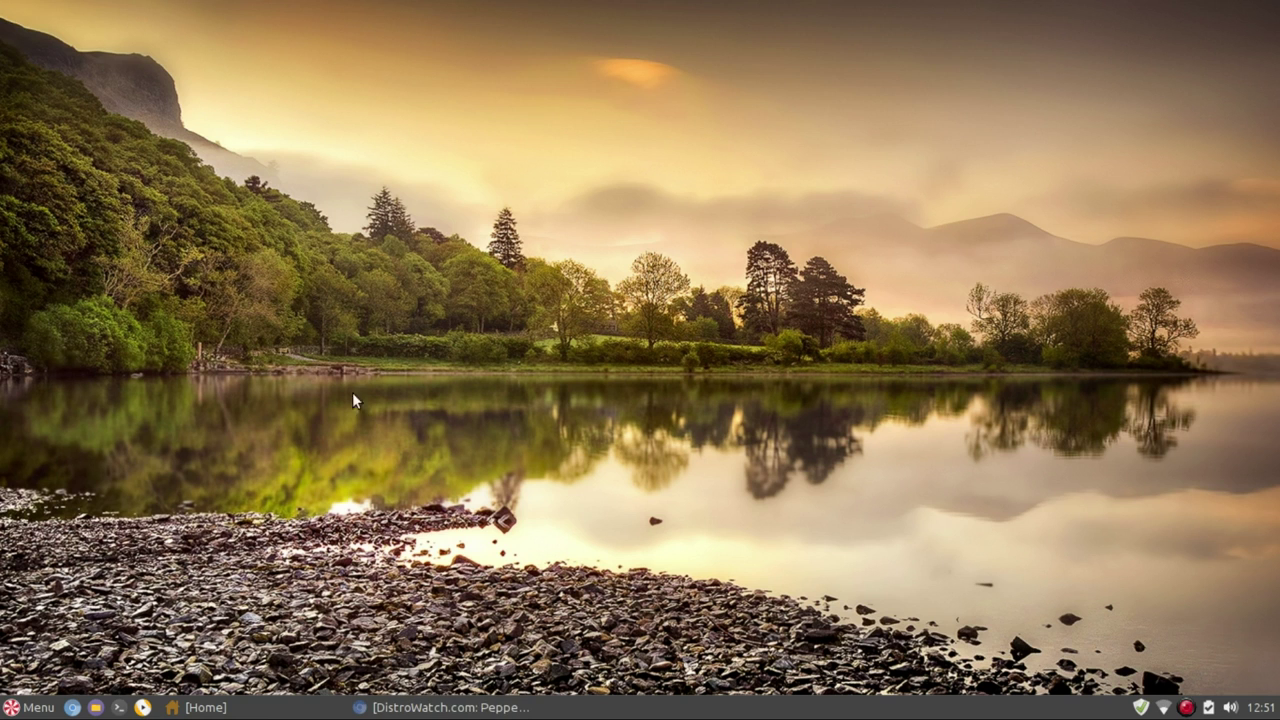
Step: Open VLC media player, look through the Accessories applications in the launcher, and close VLC
click(143, 708)
click(30, 707)
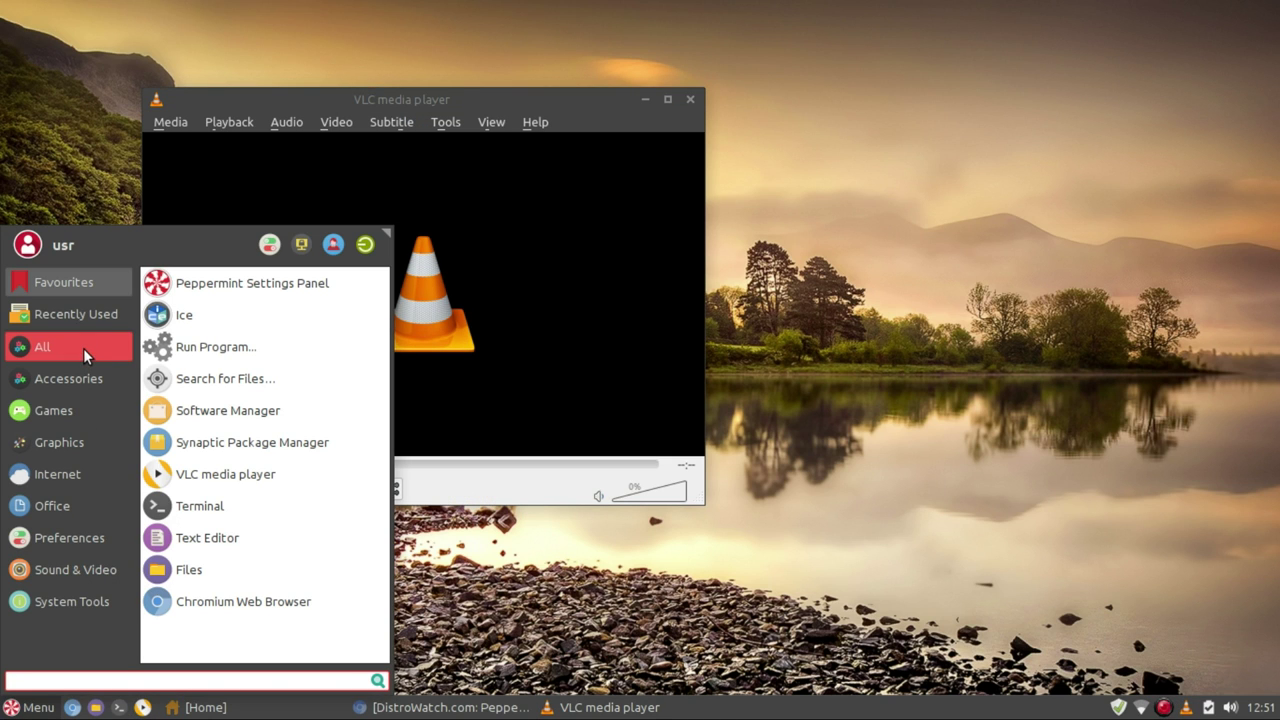
click(75, 377)
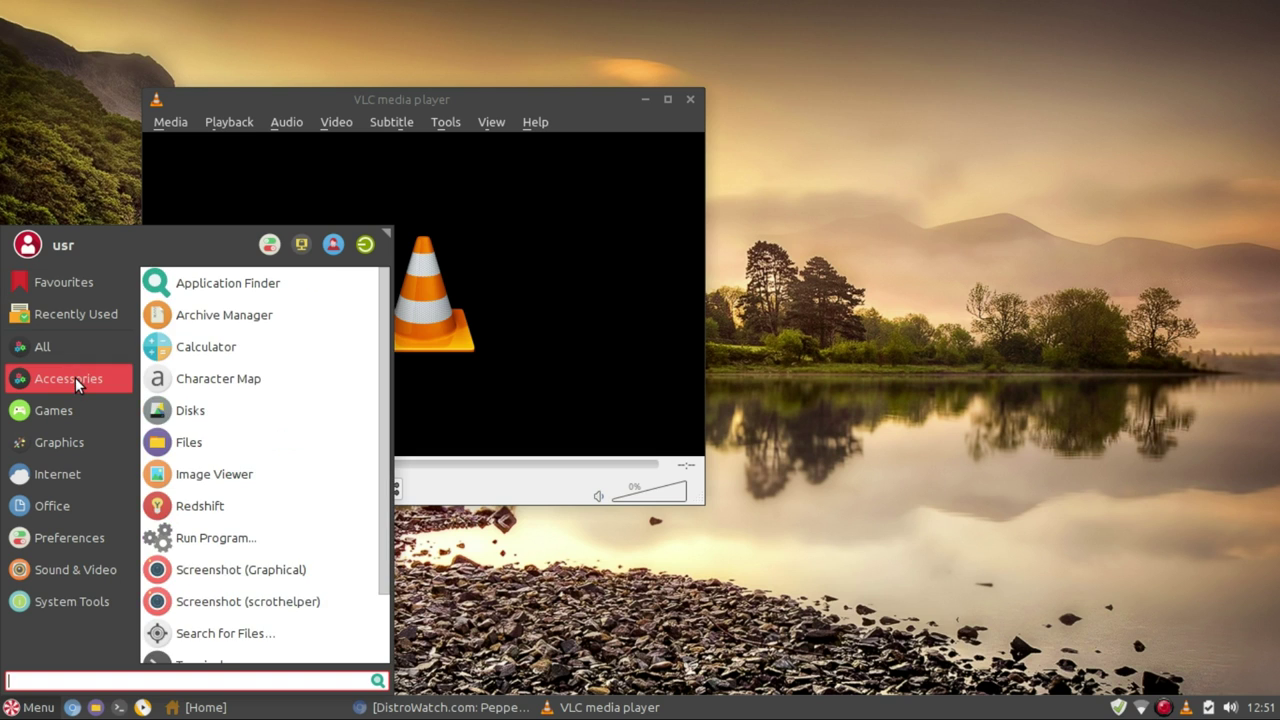
scroll(209, 421, down, 2)
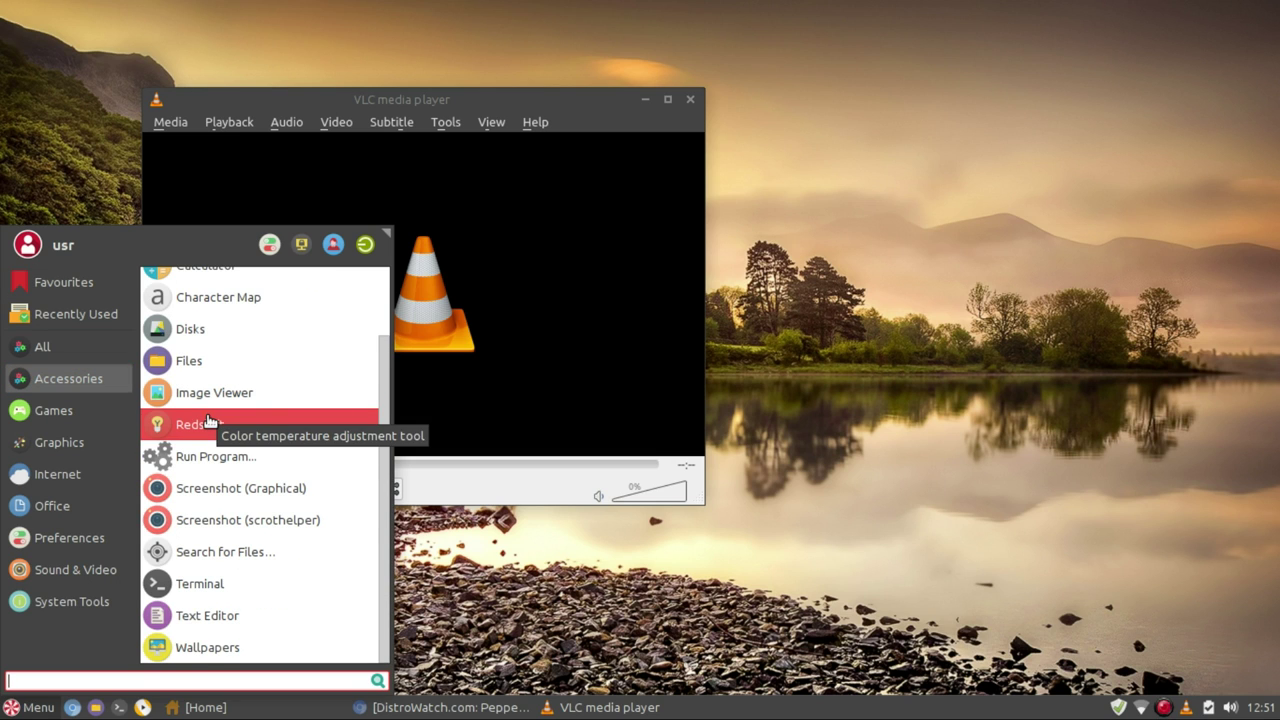
scroll(209, 421, up, 2)
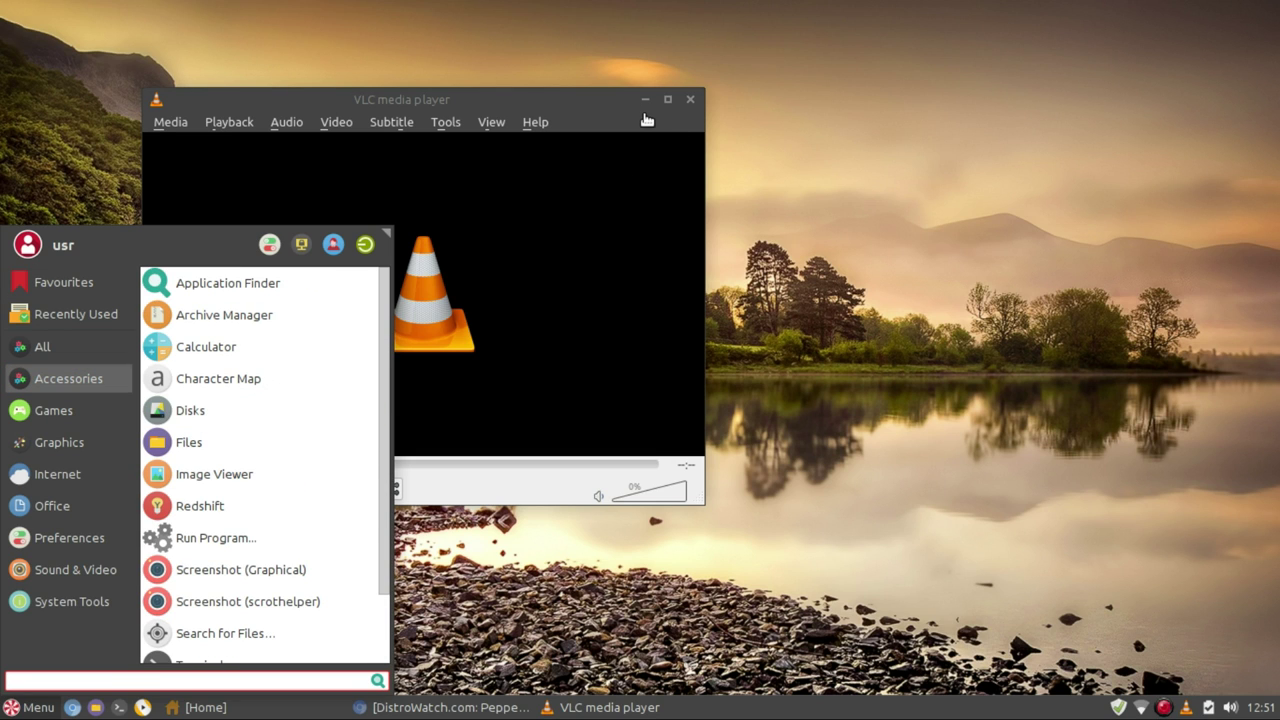
click(591, 108)
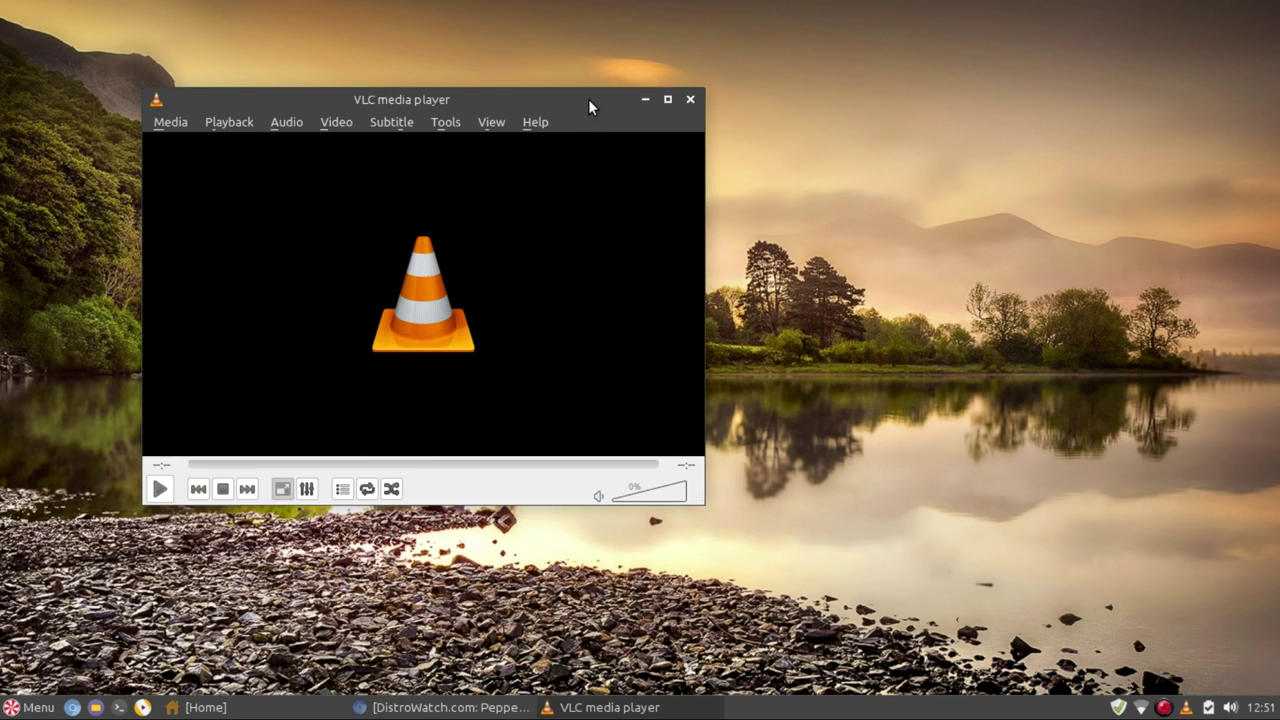
click(688, 102)
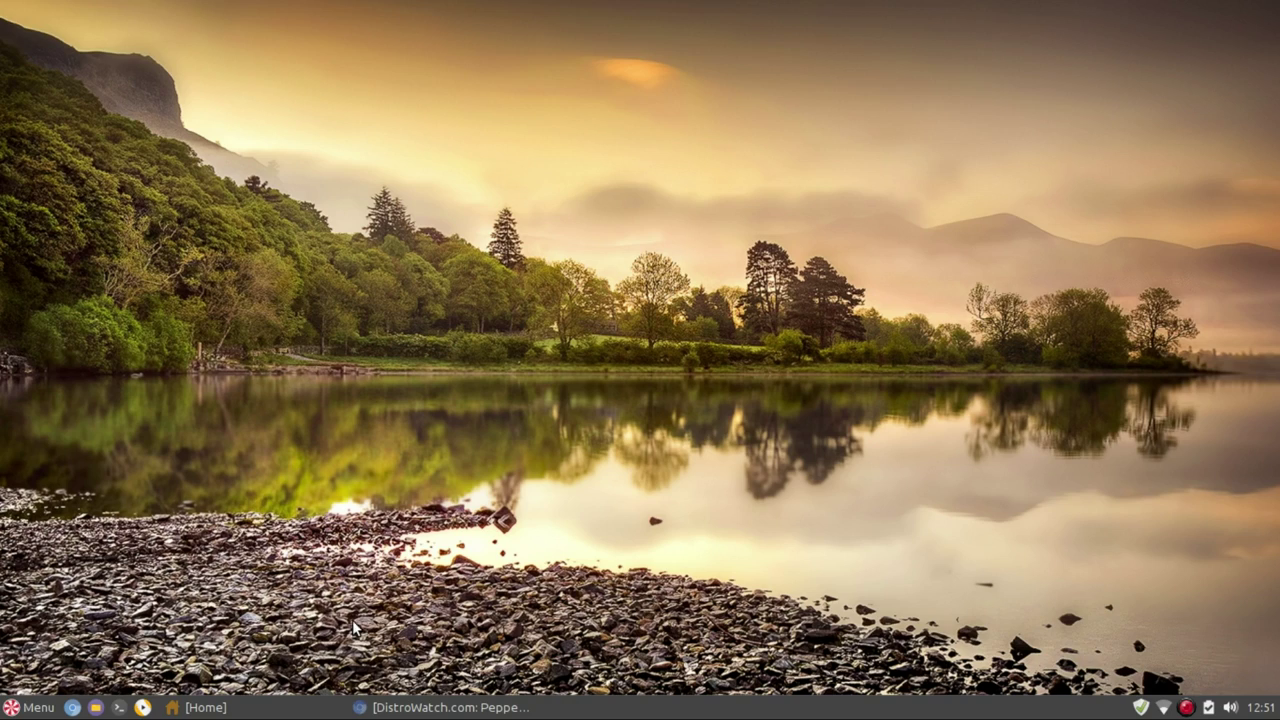
click(450, 708)
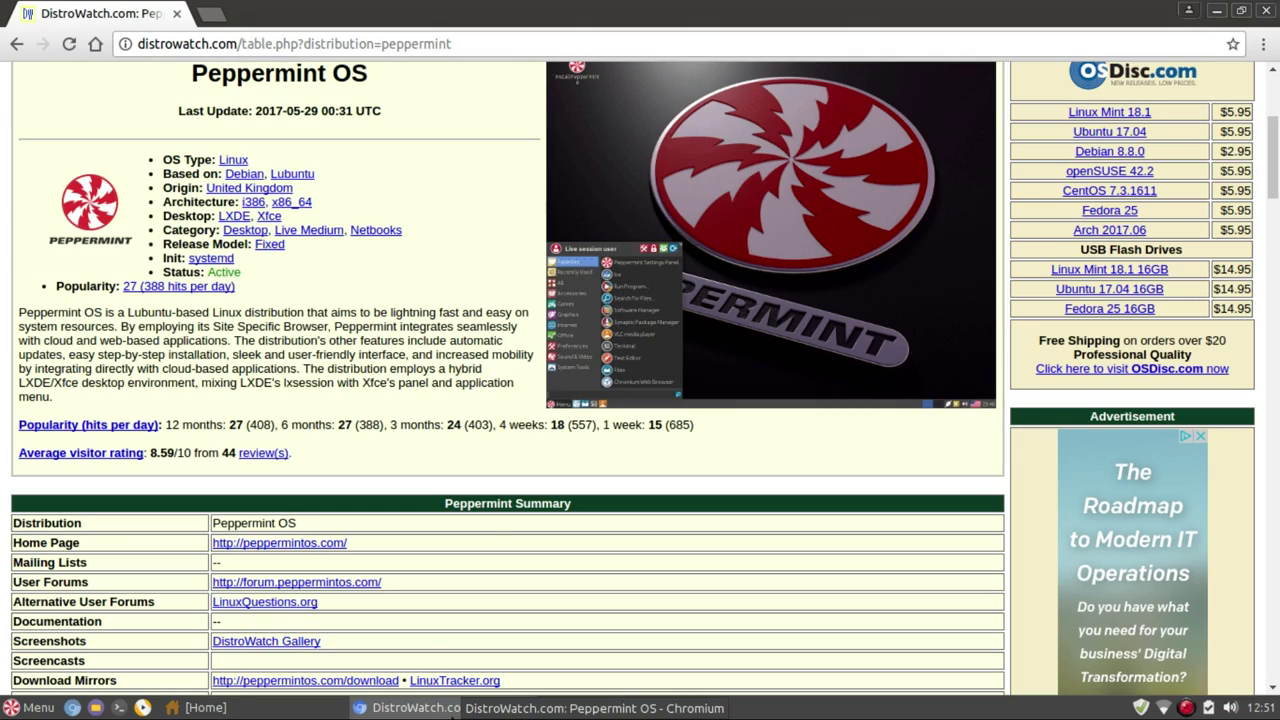
click(450, 708)
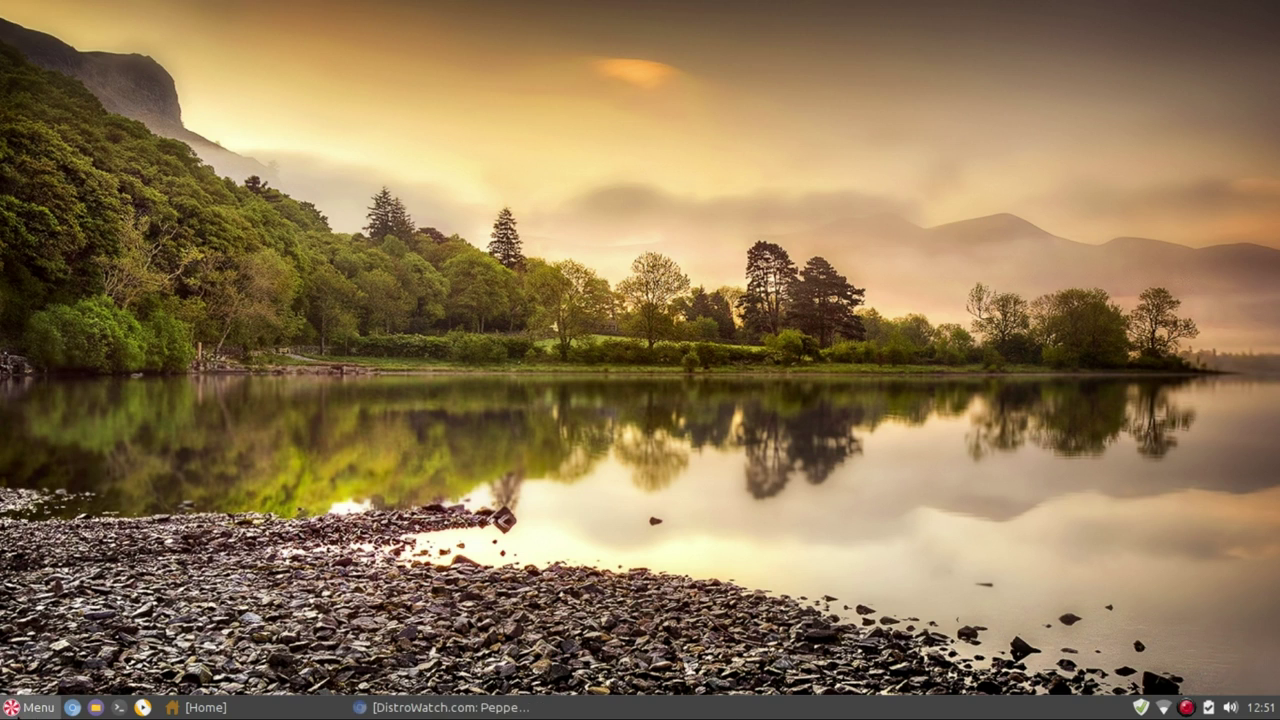
Step: Launch Editor by Pixlr from the Graphics applications and dismiss its welcome screen
click(30, 707)
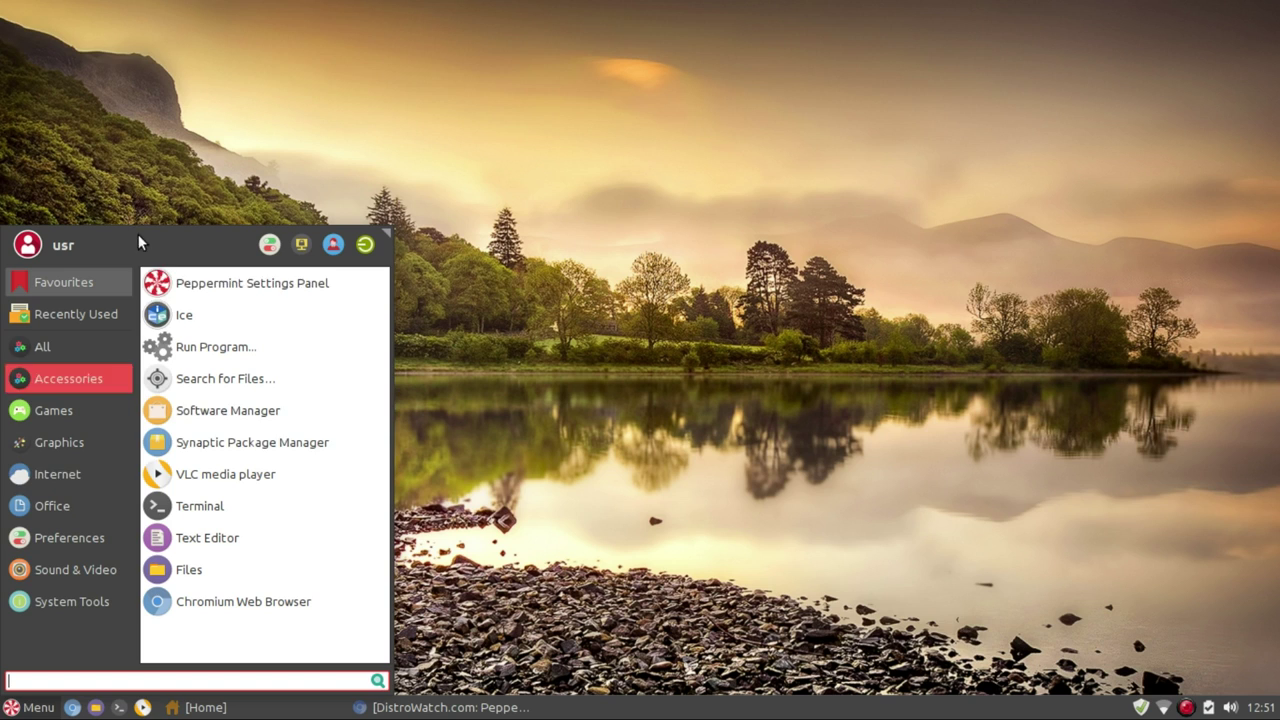
click(79, 446)
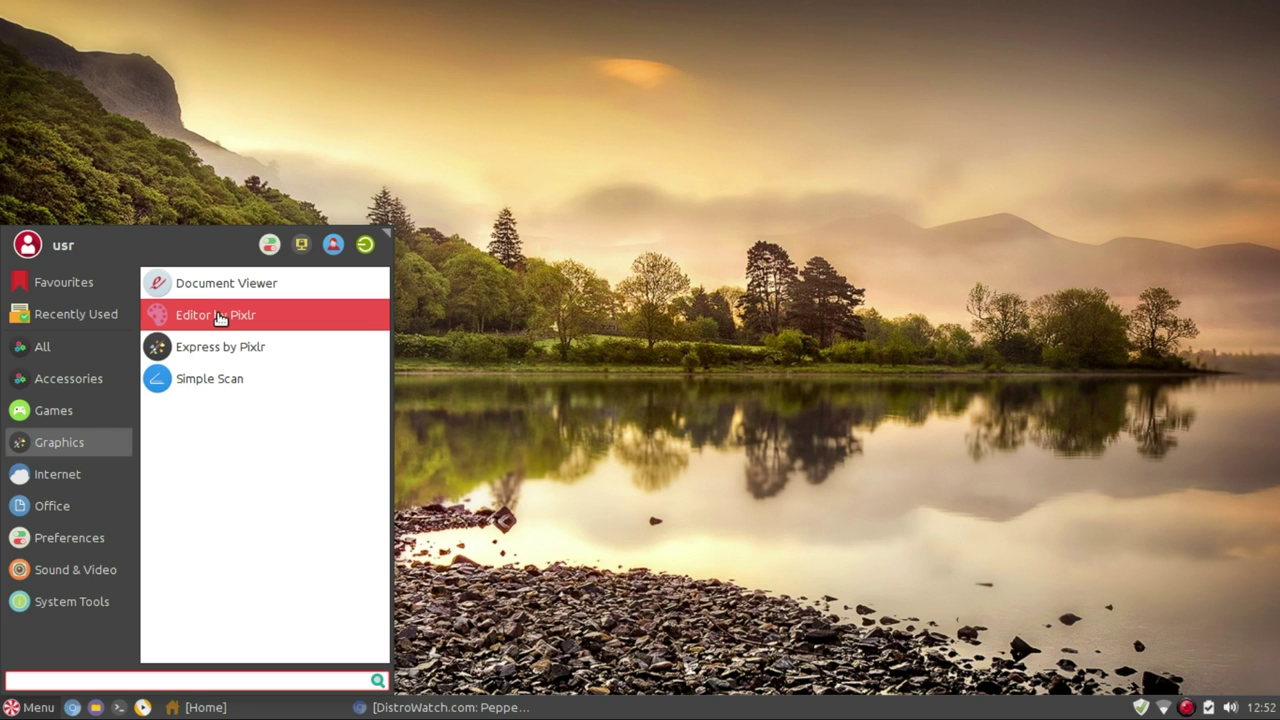
click(220, 318)
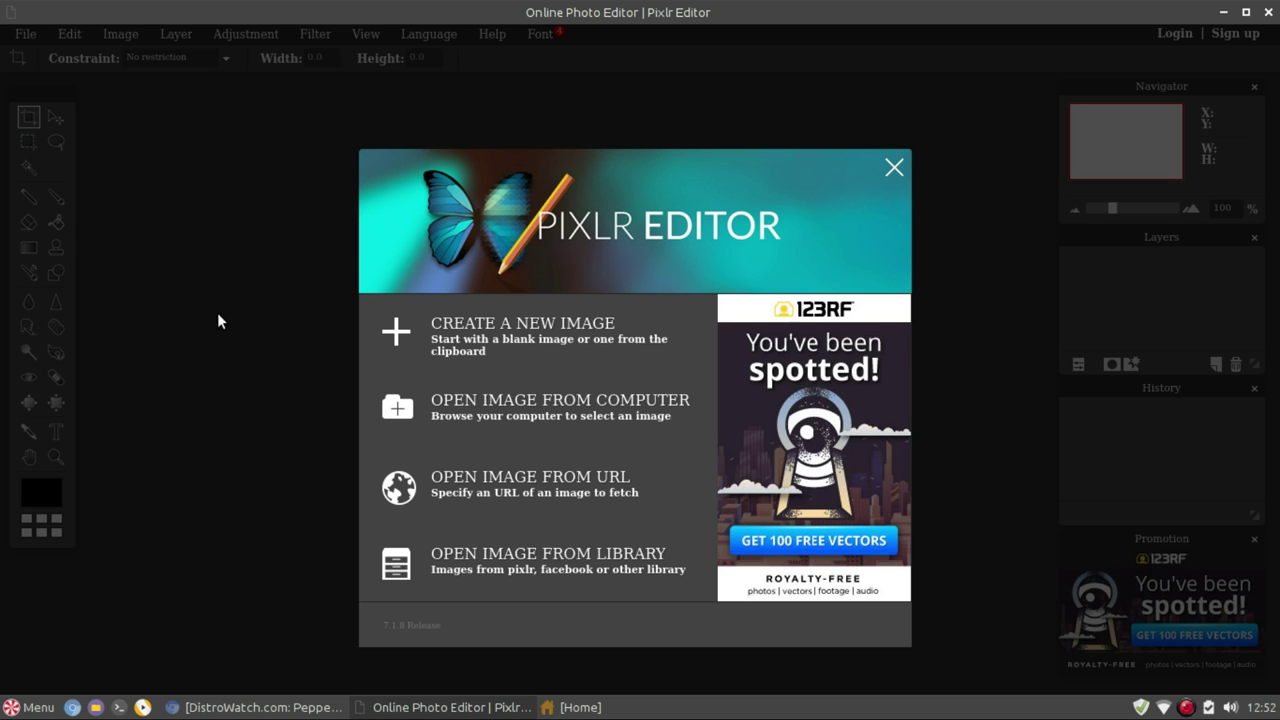
click(894, 168)
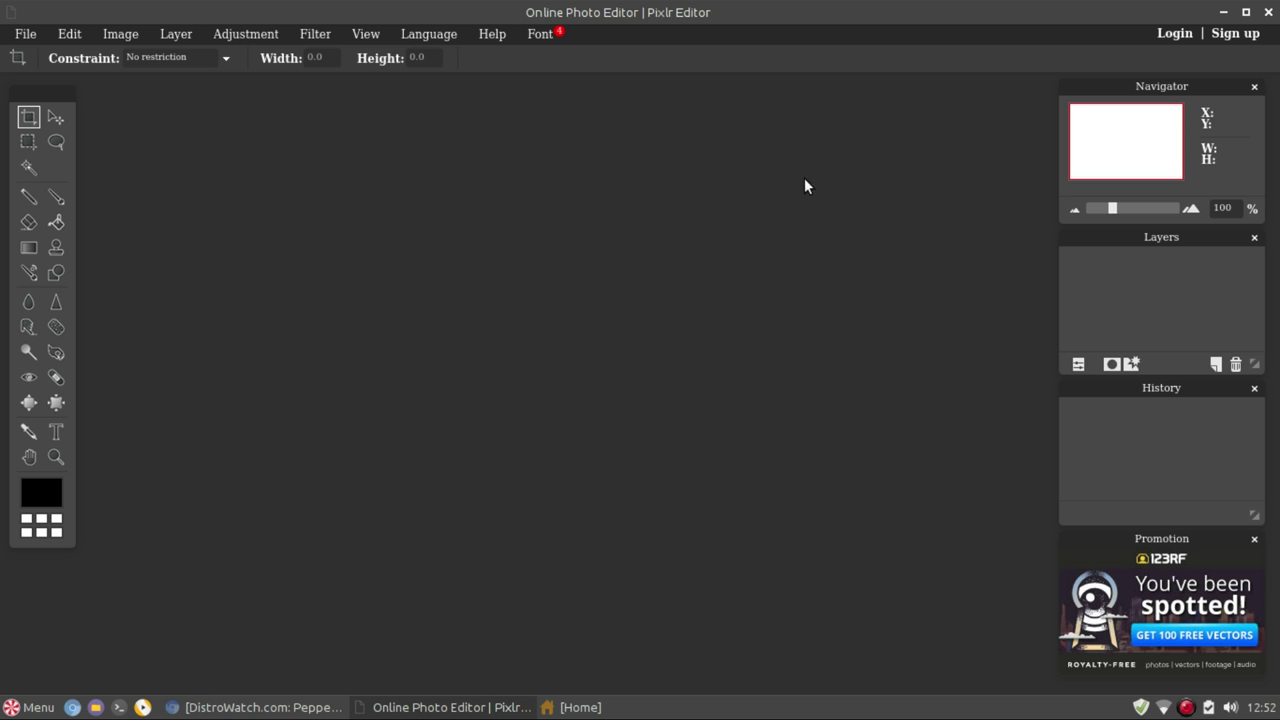
Step: Create a new blank image named Untitled at 800 x 600 without a transparent background
click(25, 33)
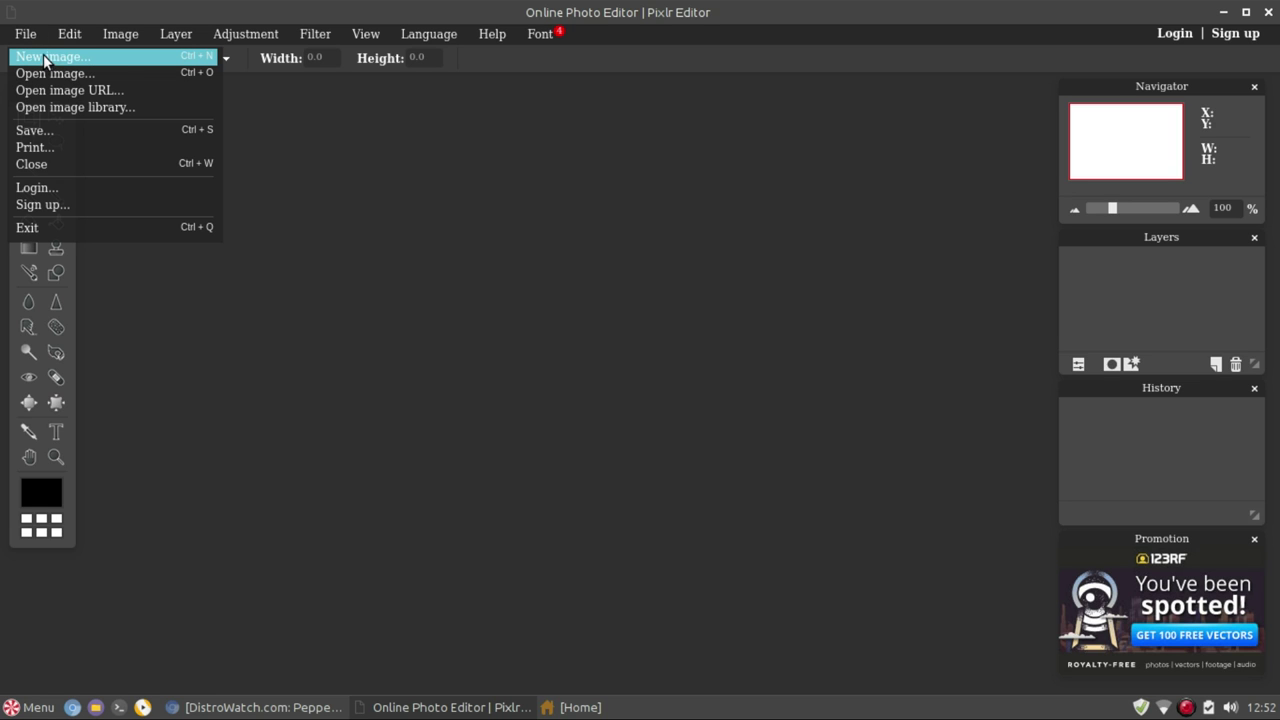
click(43, 58)
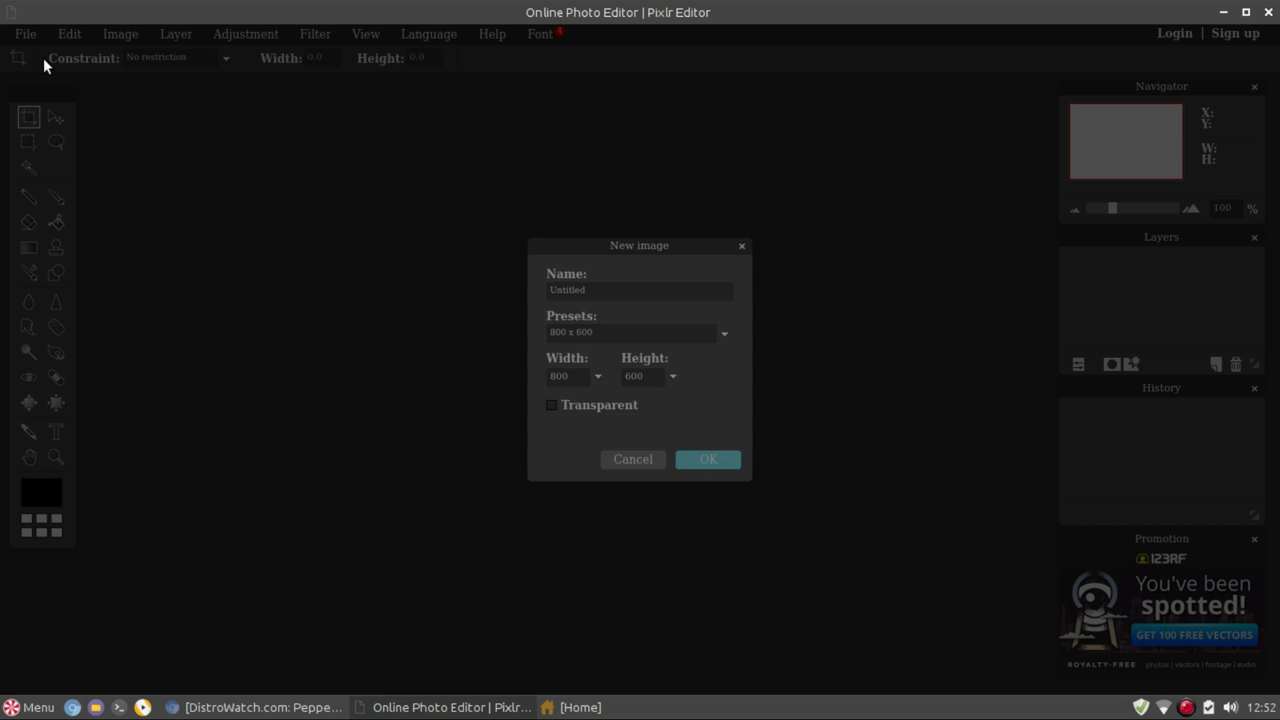
click(718, 459)
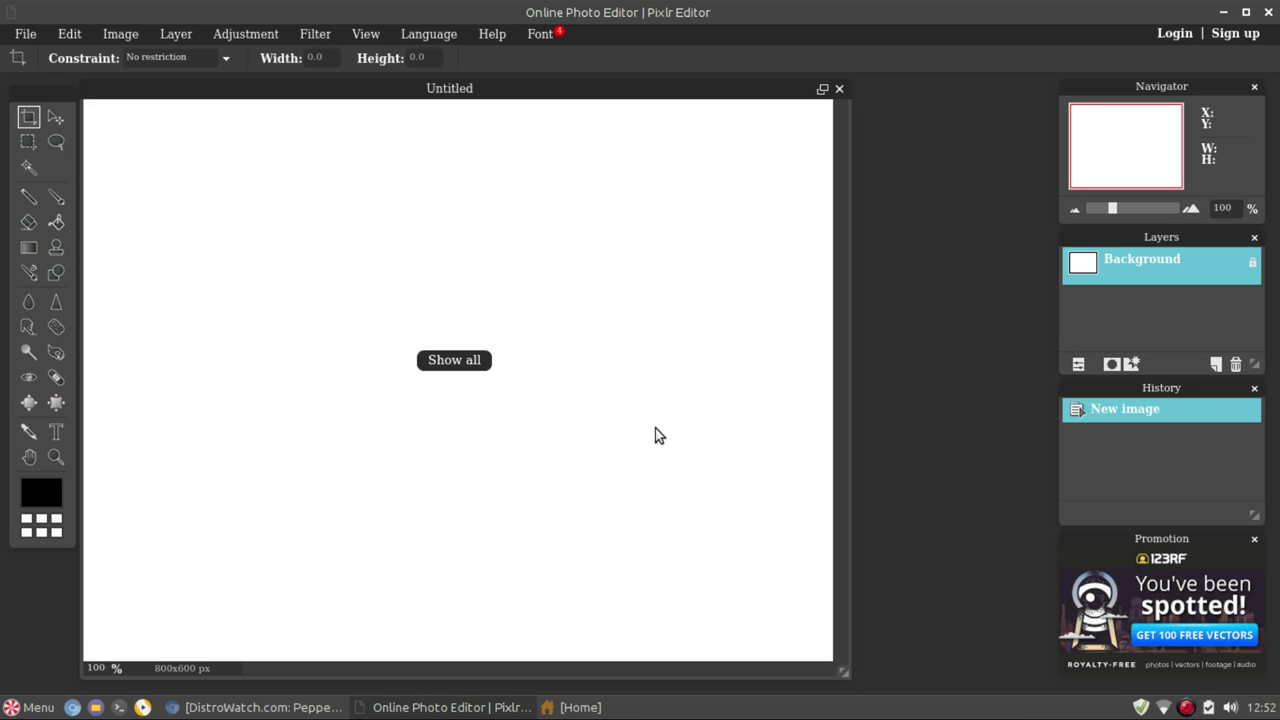
Step: Sketch a simple figure with the Pencil tool in the canvas's upper middle, giving it a shaded head, oval body, two legs and two arms
click(28, 198)
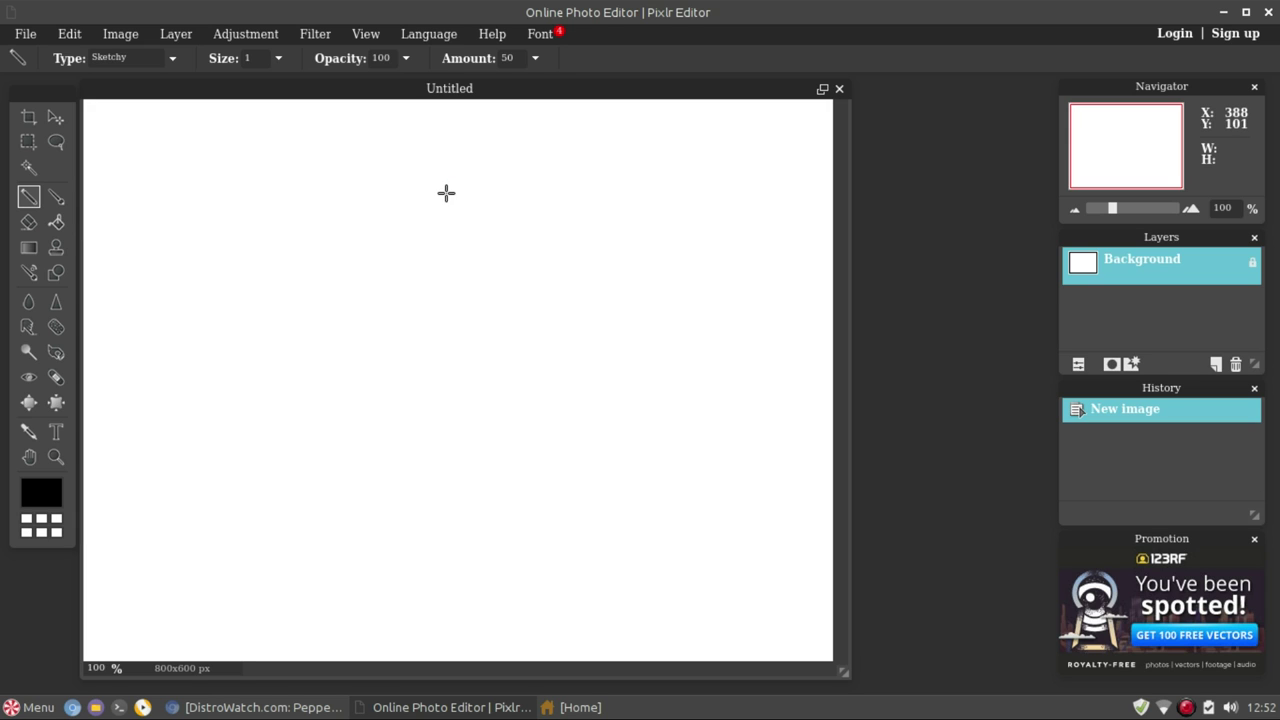
mouse_move(446, 193)
mouse_down()
mouse_move(423, 226)
mouse_move(431, 240)
mouse_move(474, 213)
mouse_move(466, 186)
mouse_move(440, 176)
mouse_move(400, 317)
mouse_move(403, 360)
mouse_move(463, 371)
mouse_move(511, 334)
mouse_move(511, 251)
mouse_move(478, 225)
mouse_move(465, 240)
mouse_up()
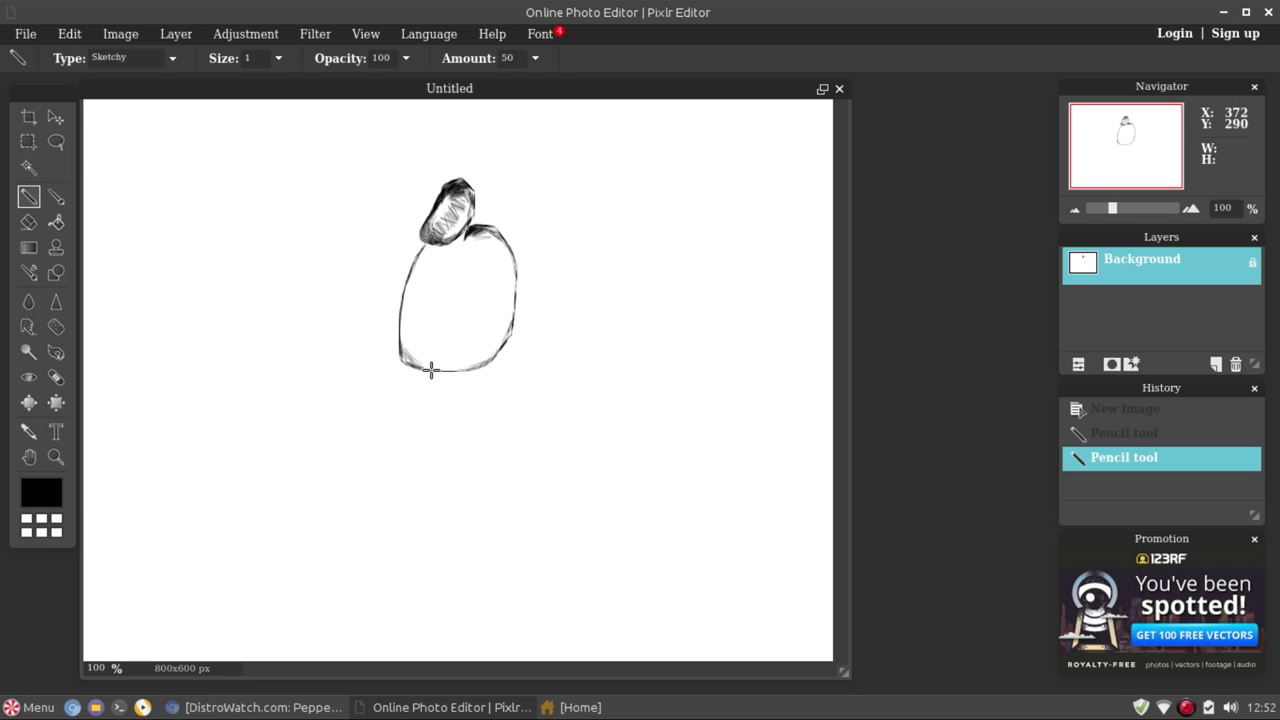
mouse_move(431, 371)
mouse_down()
mouse_move(429, 448)
mouse_move(409, 451)
mouse_move(391, 417)
mouse_move(416, 362)
mouse_up()
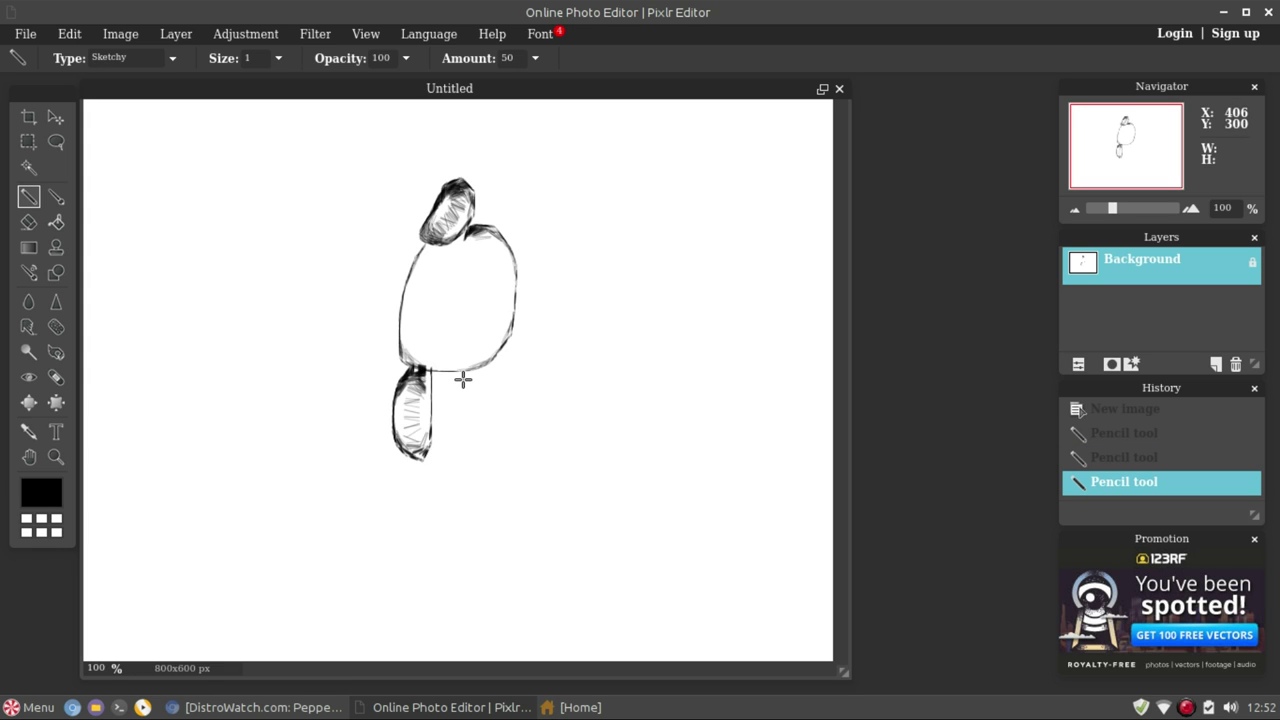
mouse_move(451, 368)
mouse_down()
mouse_move(471, 446)
mouse_move(489, 457)
mouse_move(500, 434)
mouse_move(465, 372)
mouse_up()
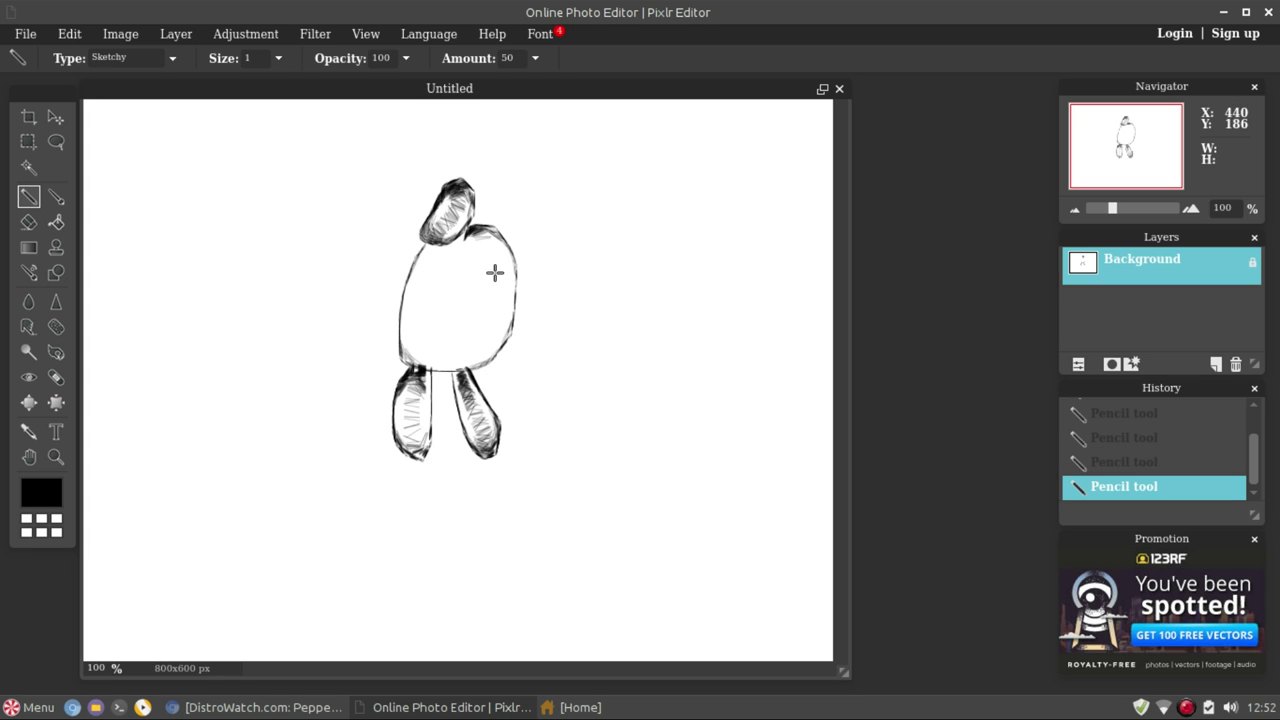
mouse_move(491, 272)
mouse_down()
mouse_move(478, 276)
mouse_move(487, 300)
mouse_move(530, 350)
mouse_move(498, 277)
mouse_up()
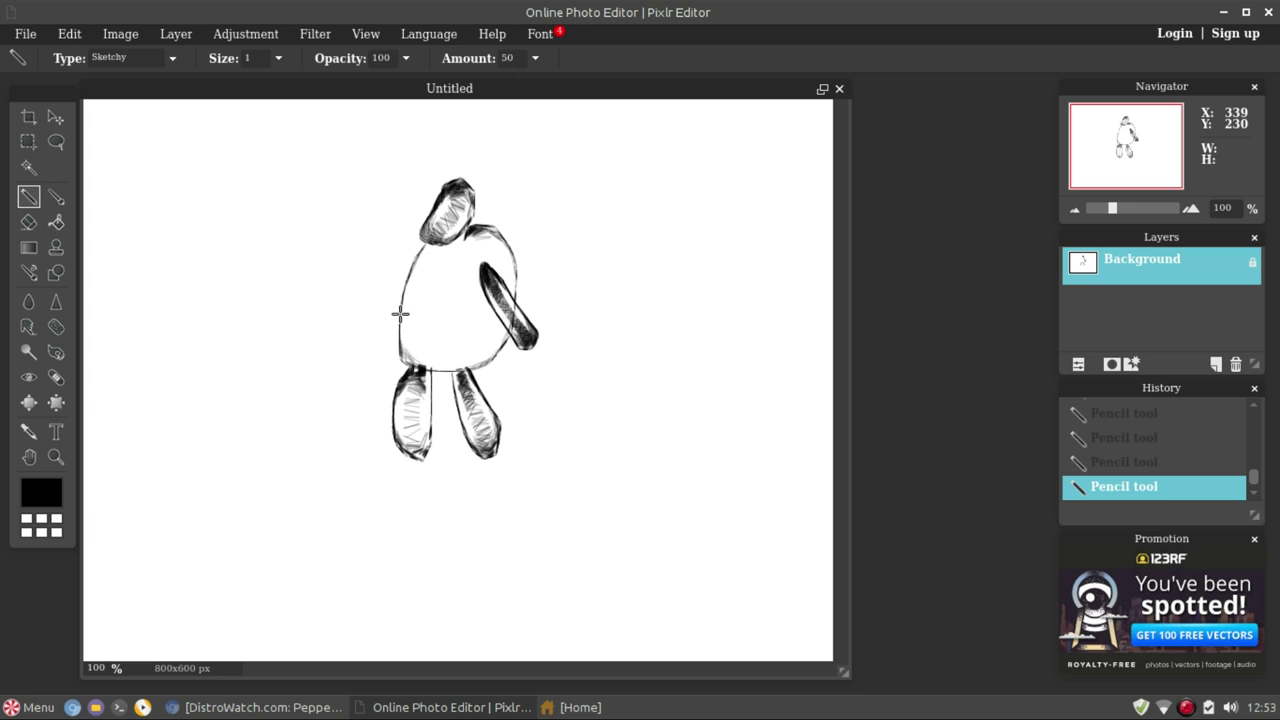
mouse_move(399, 314)
mouse_down()
mouse_move(357, 343)
mouse_move(346, 331)
mouse_move(408, 287)
mouse_up()
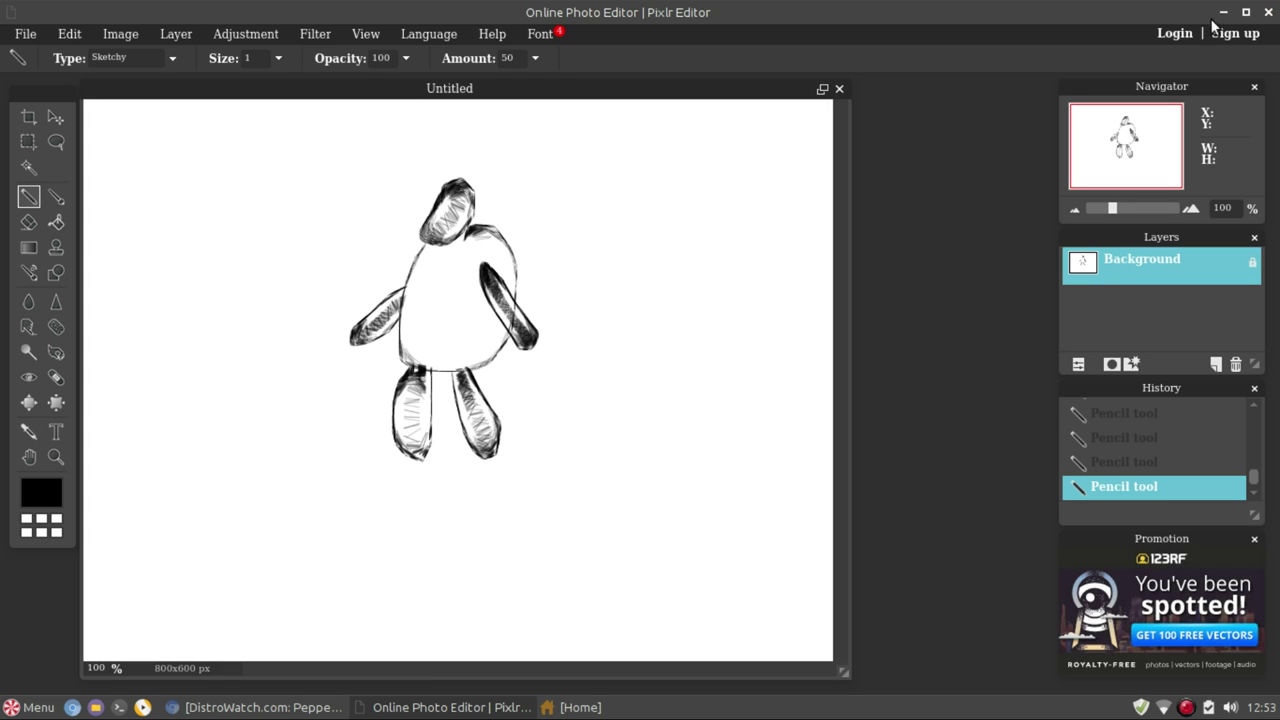
Step: Close the Pixlr image editor and leave the site without saving the drawing
click(1266, 12)
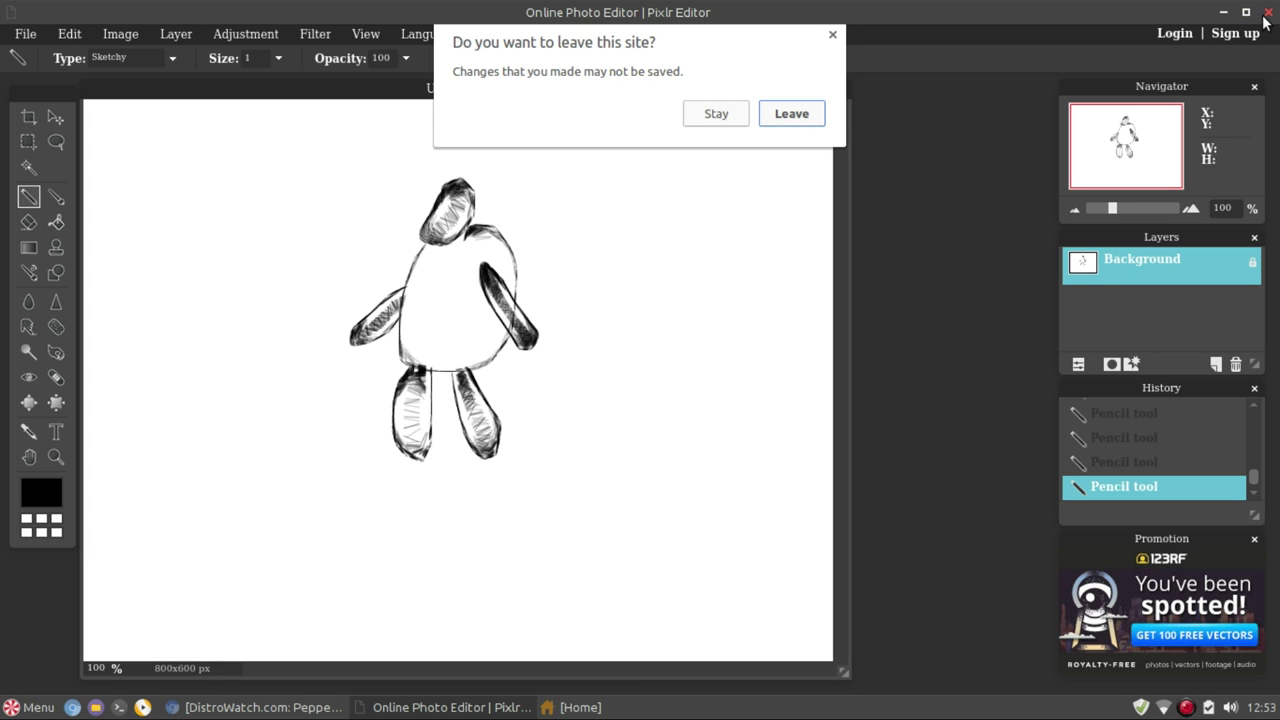
click(792, 113)
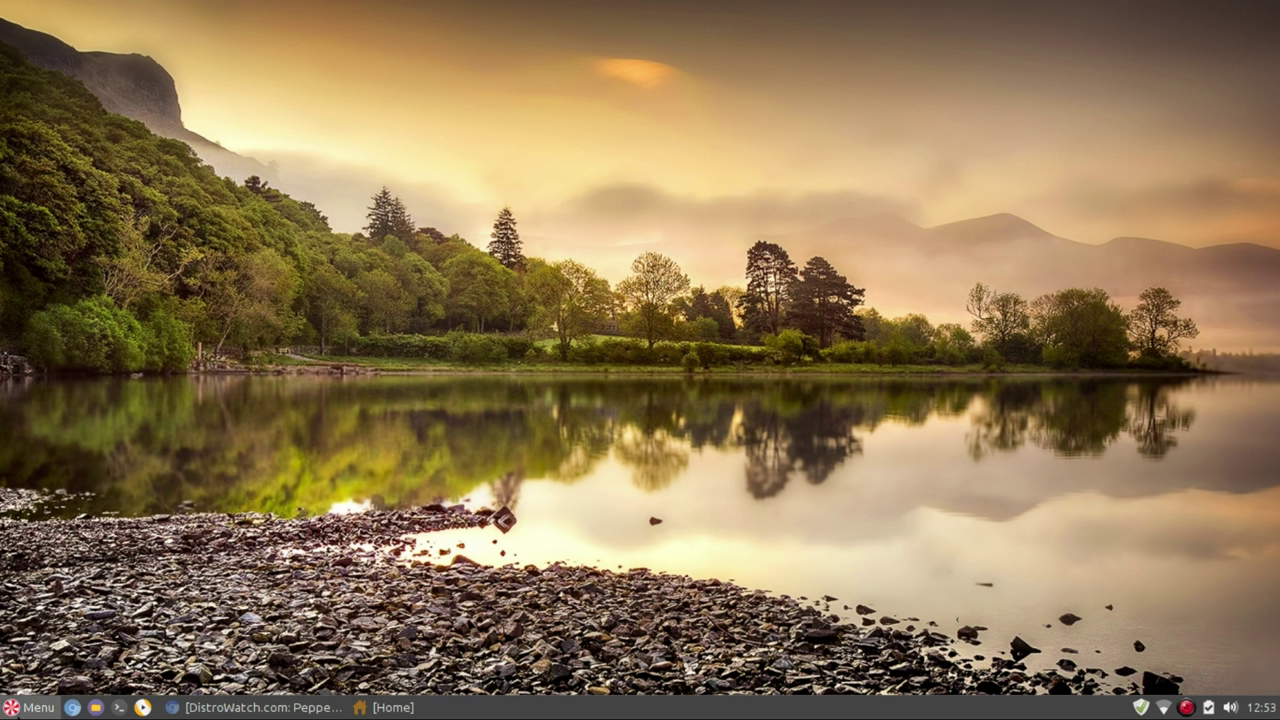
click(30, 707)
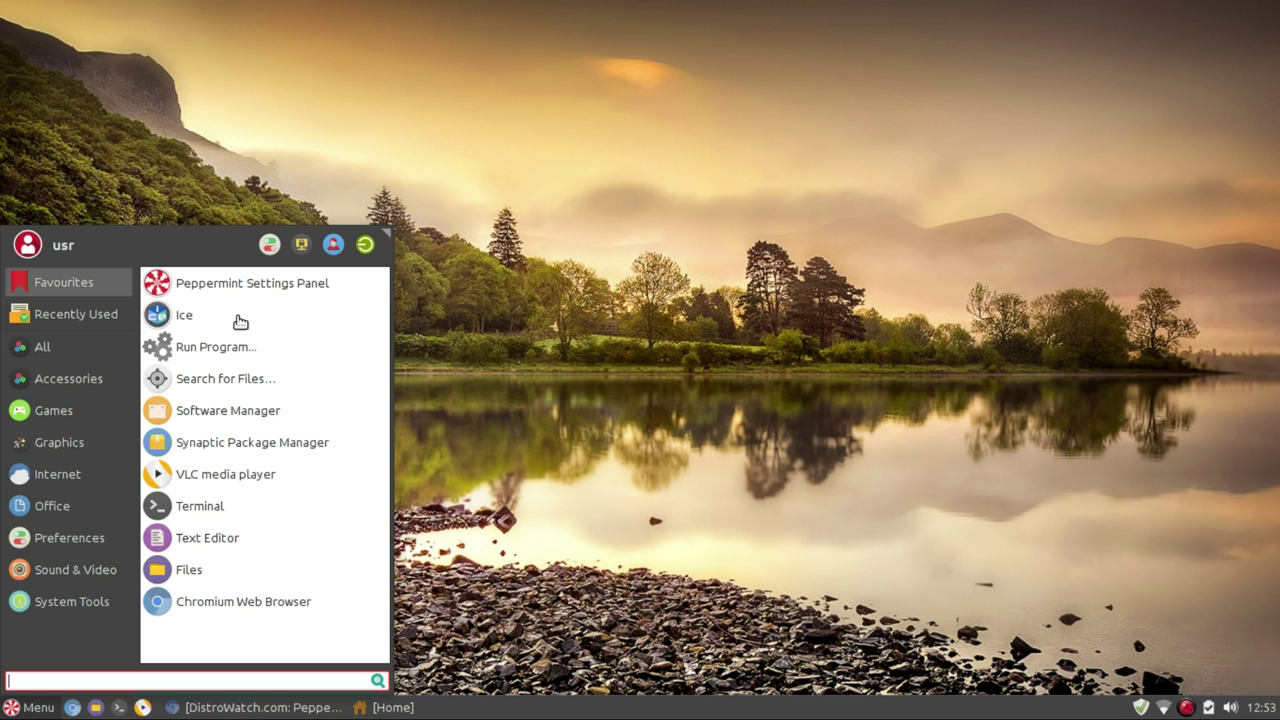
click(723, 265)
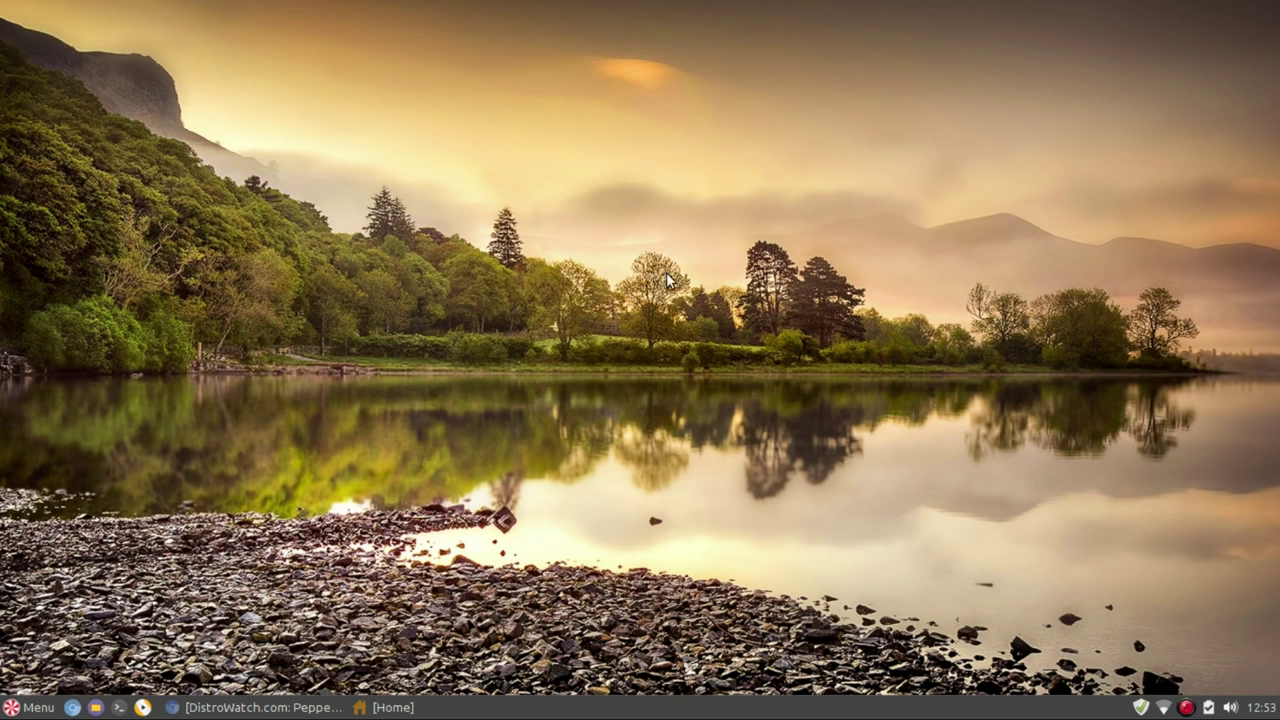
Step: Bring up the Home folder window, look through the launcher's Internet, Graphics and Office applications, and minimize the window
click(395, 707)
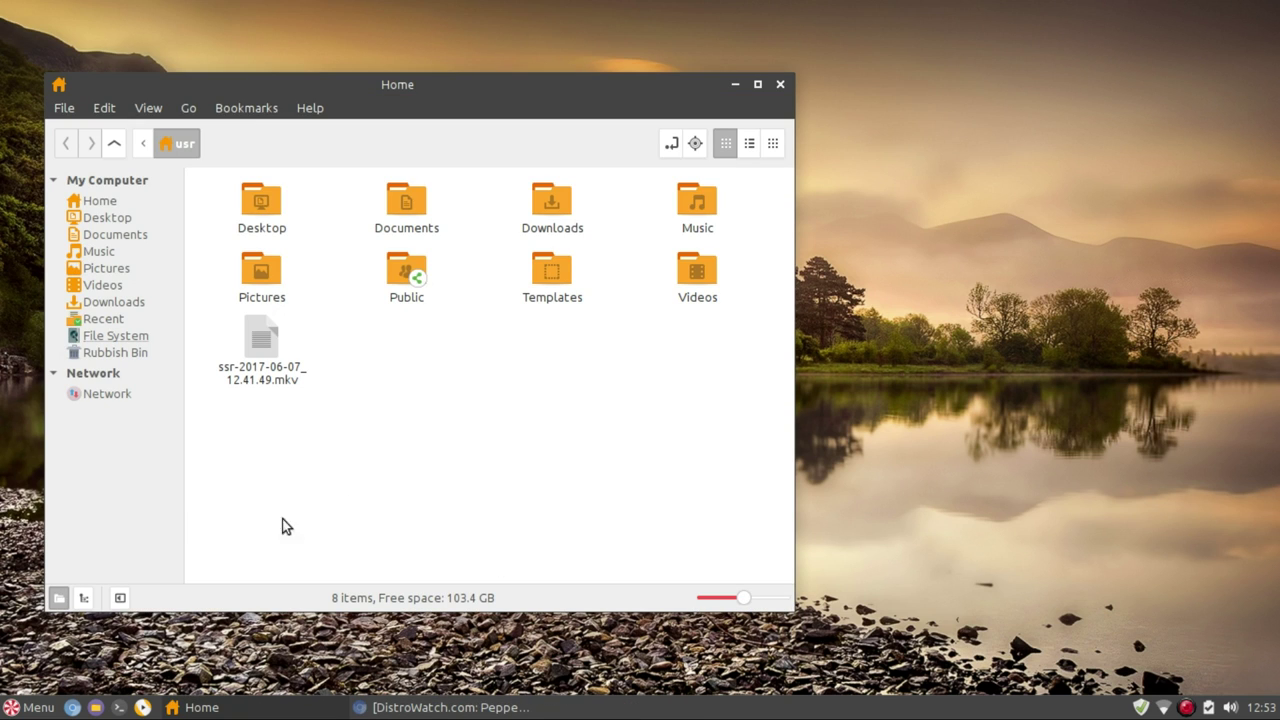
click(30, 707)
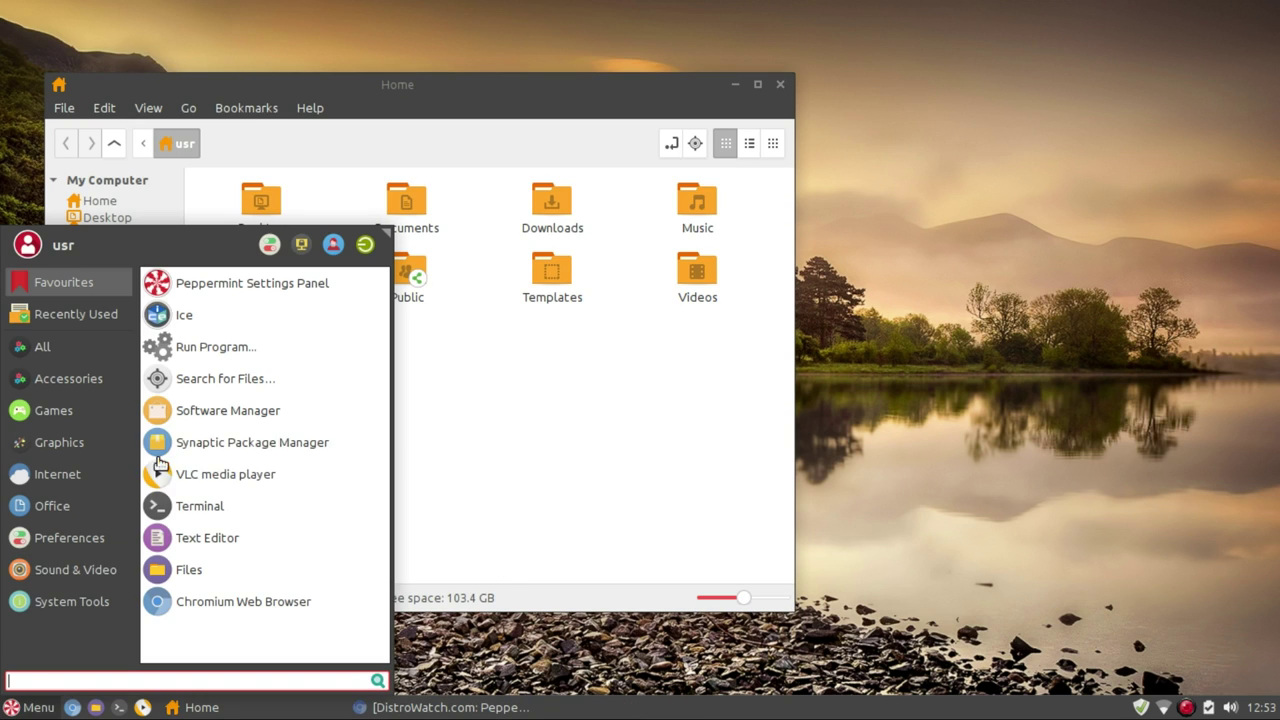
click(38, 472)
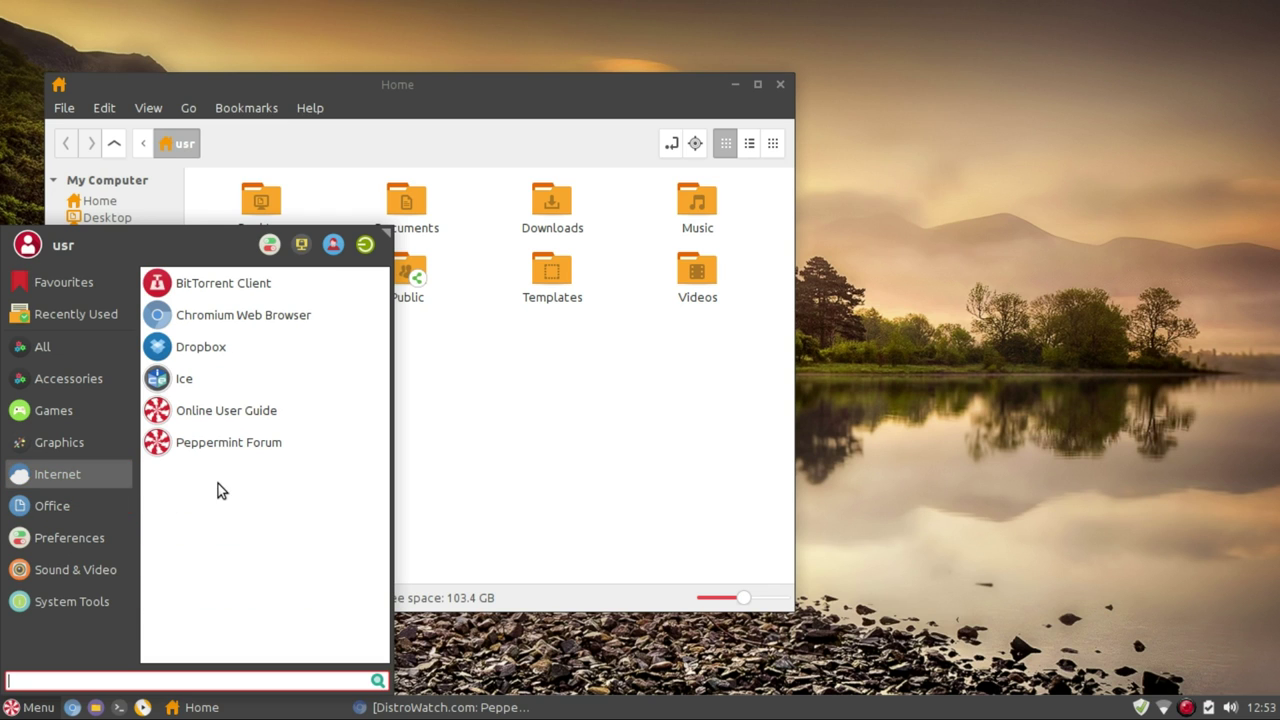
click(73, 445)
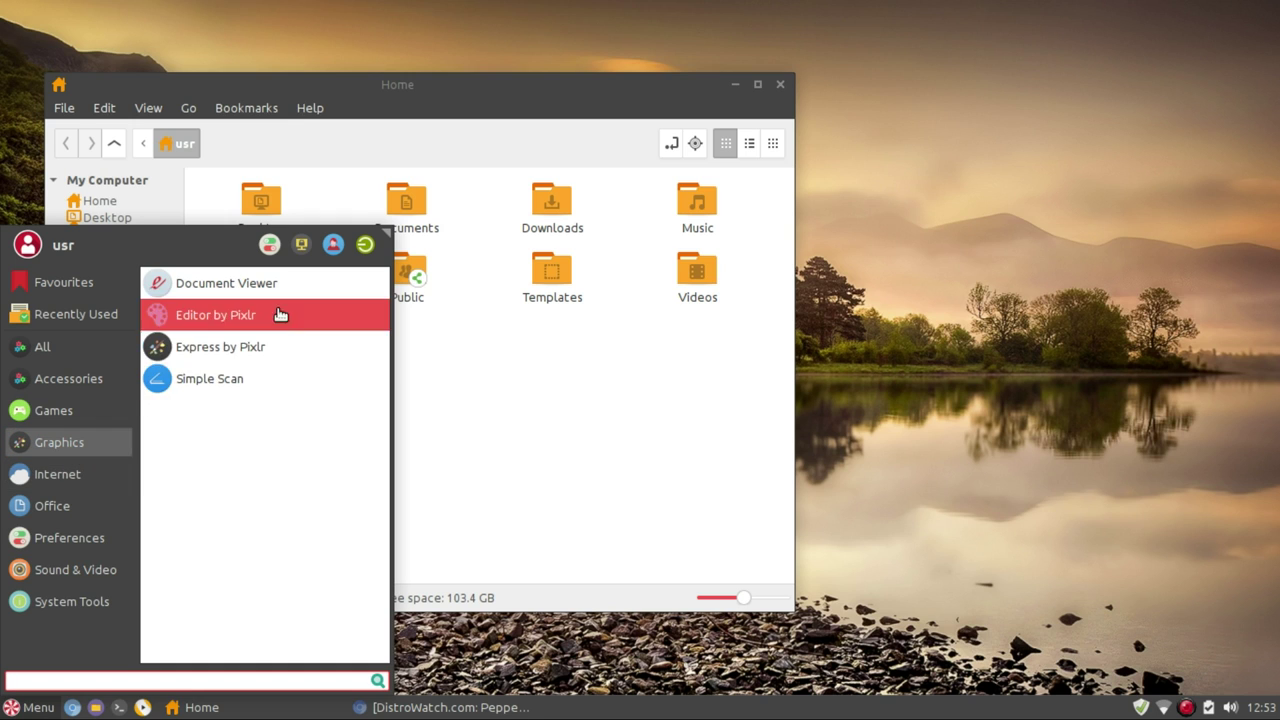
click(90, 508)
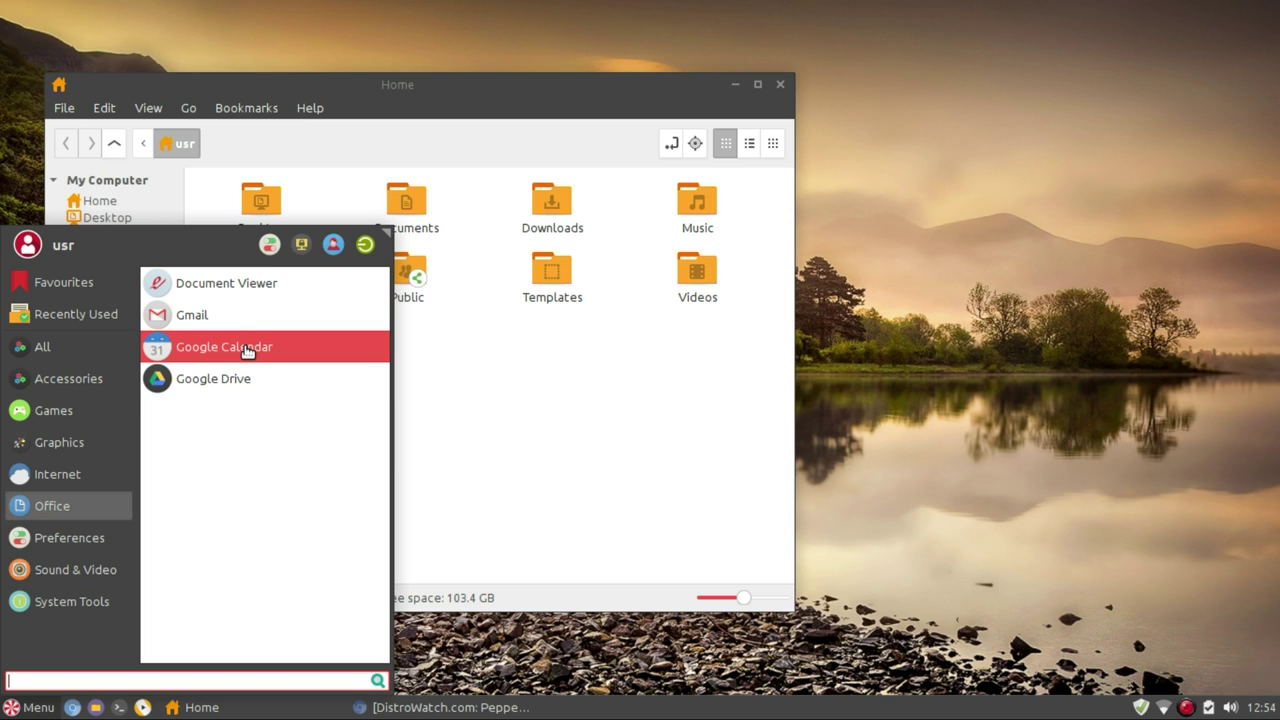
click(568, 383)
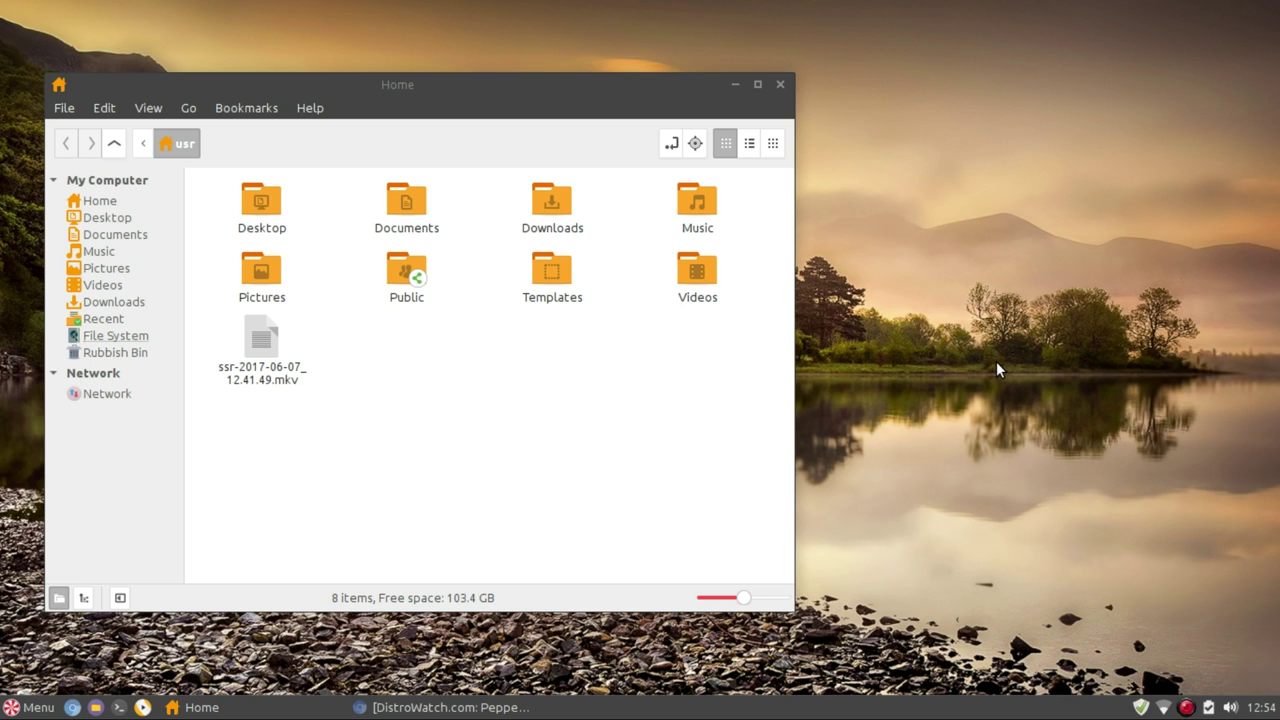
click(734, 85)
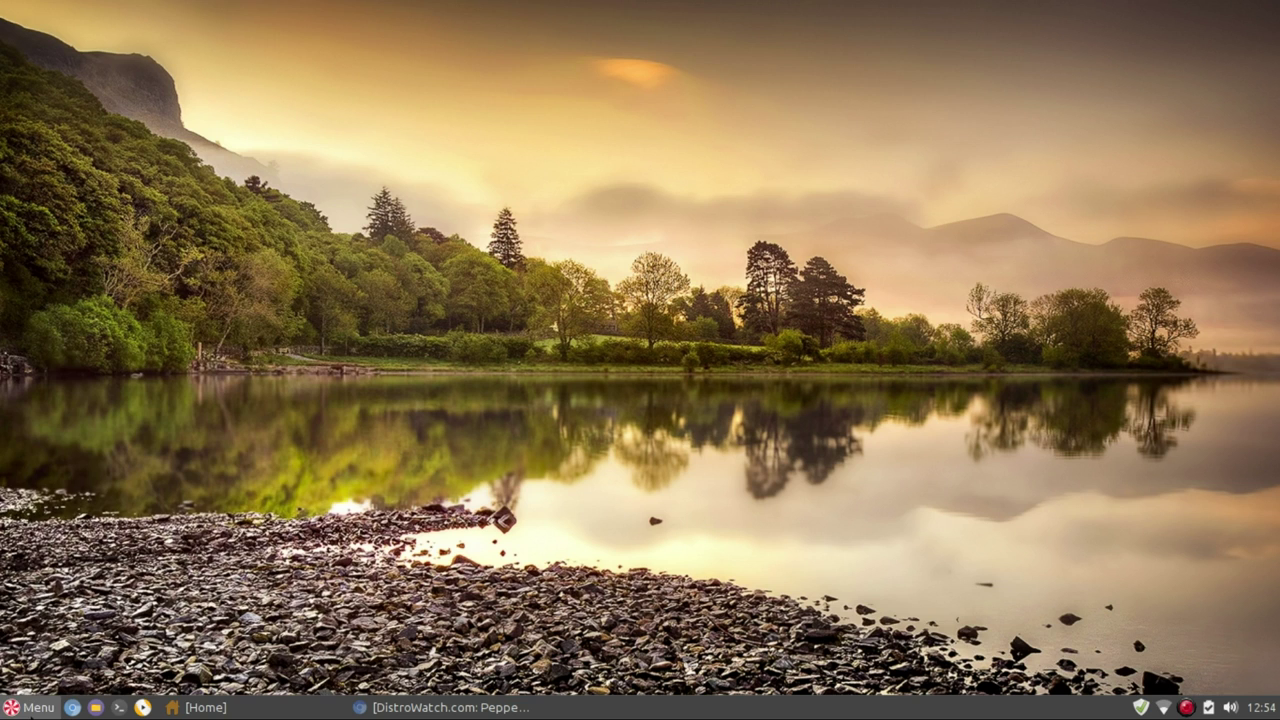
Step: Launch Software Manager from the launcher's favourites and authorize it with the administrator password
click(30, 707)
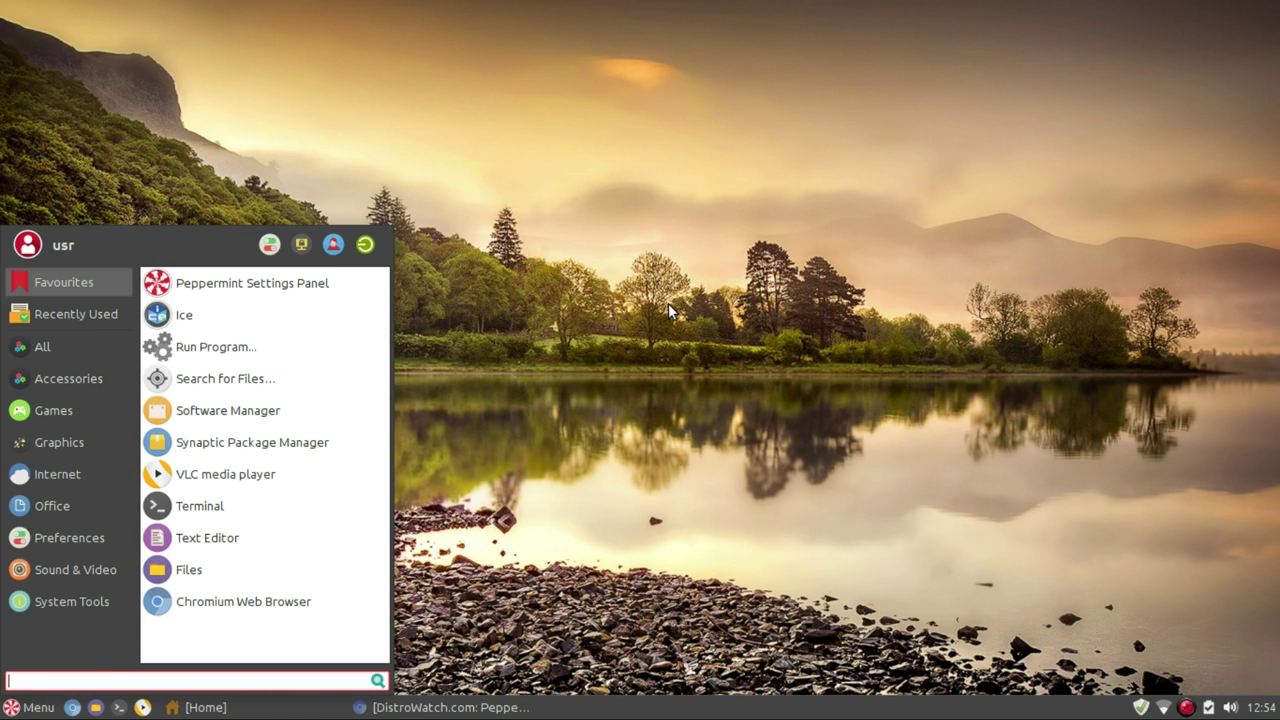
click(349, 346)
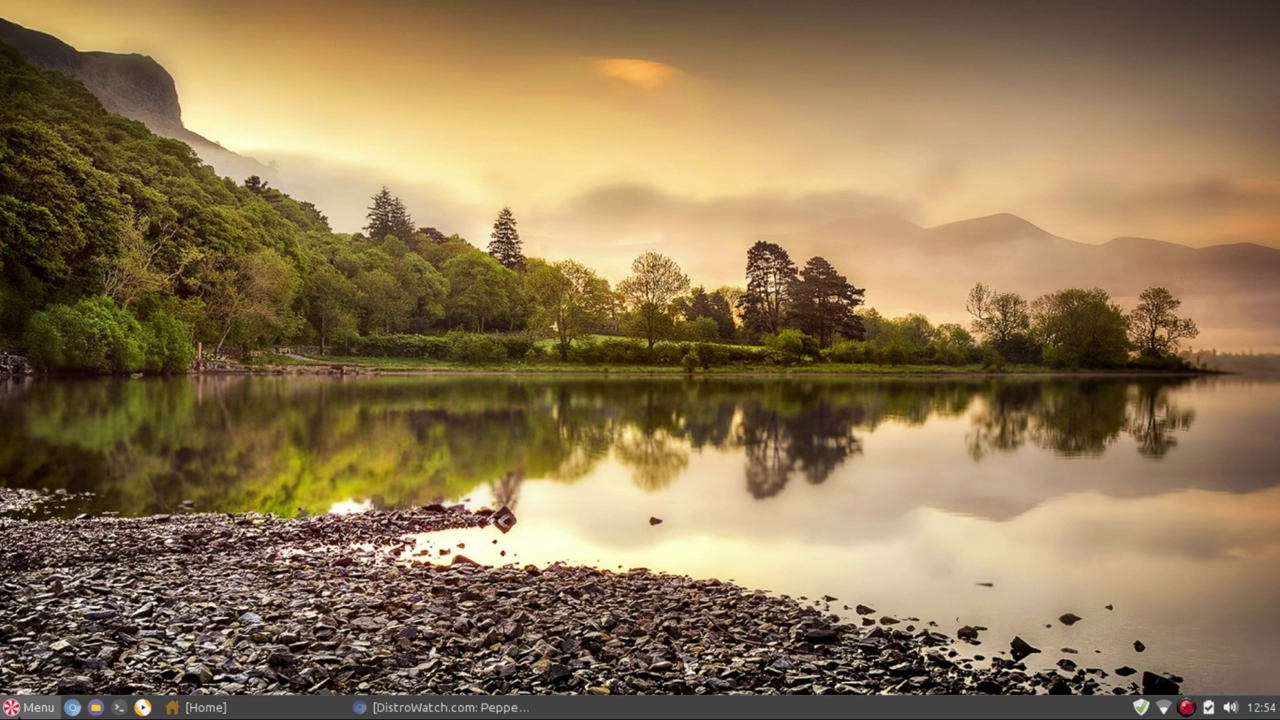
click(30, 707)
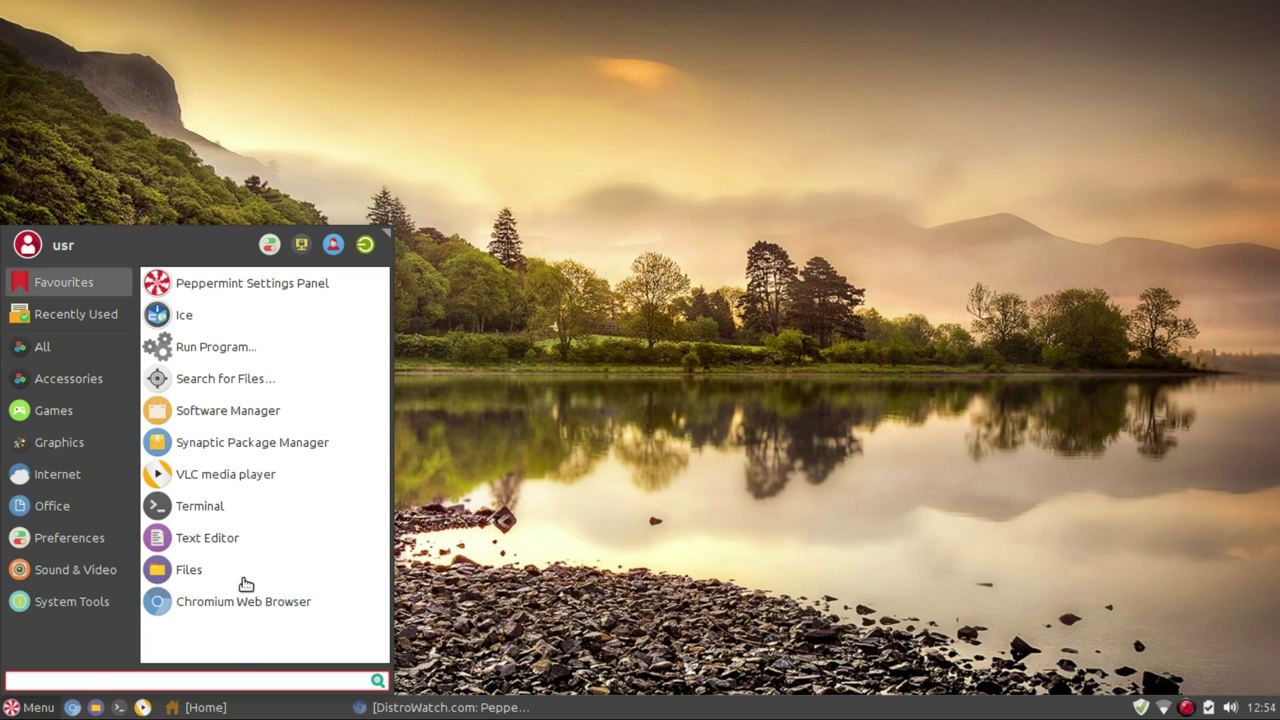
click(268, 411)
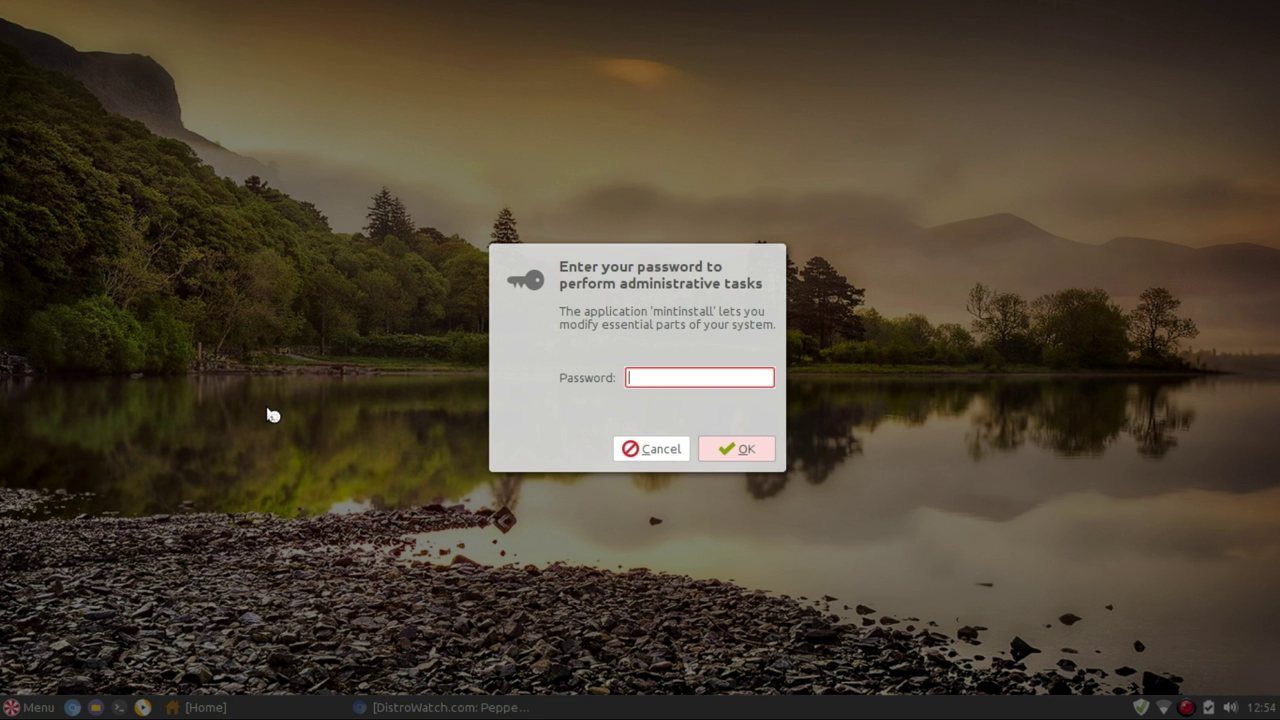
text(••••••)
key(Return)
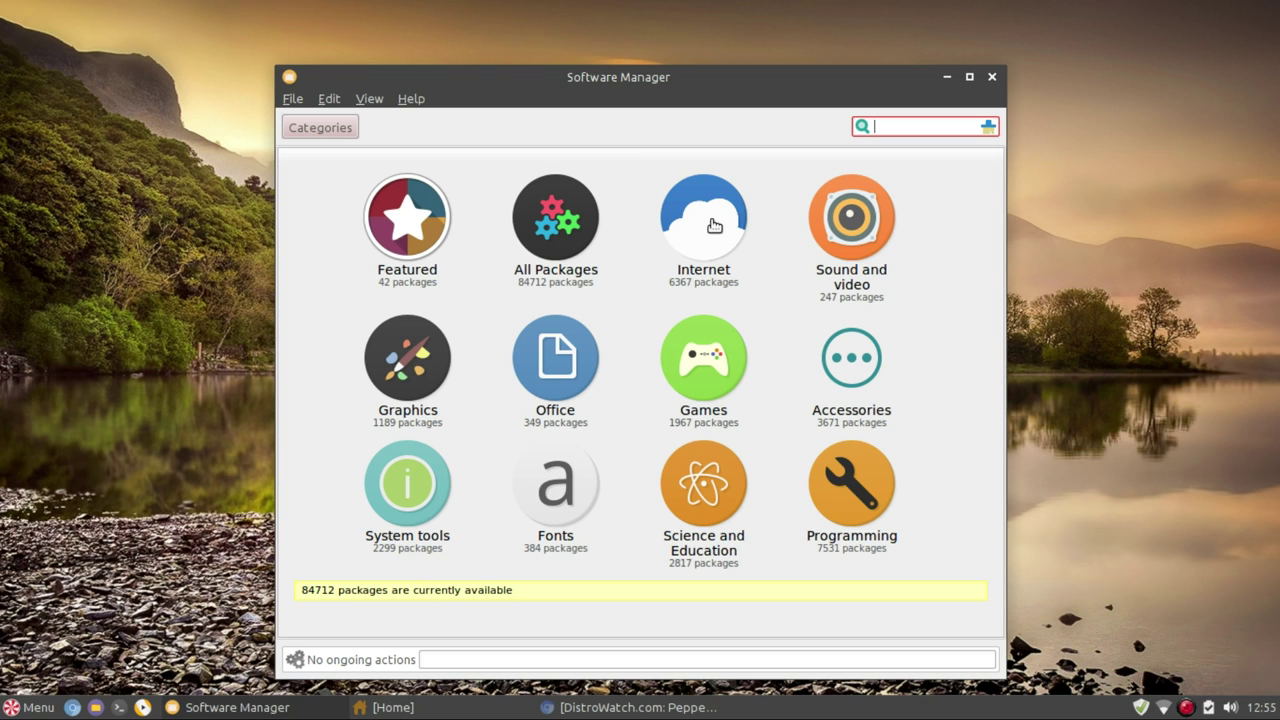
Step: Open the Internet category in Software Manager and browse its list of packages, ratings and installed programs
click(714, 225)
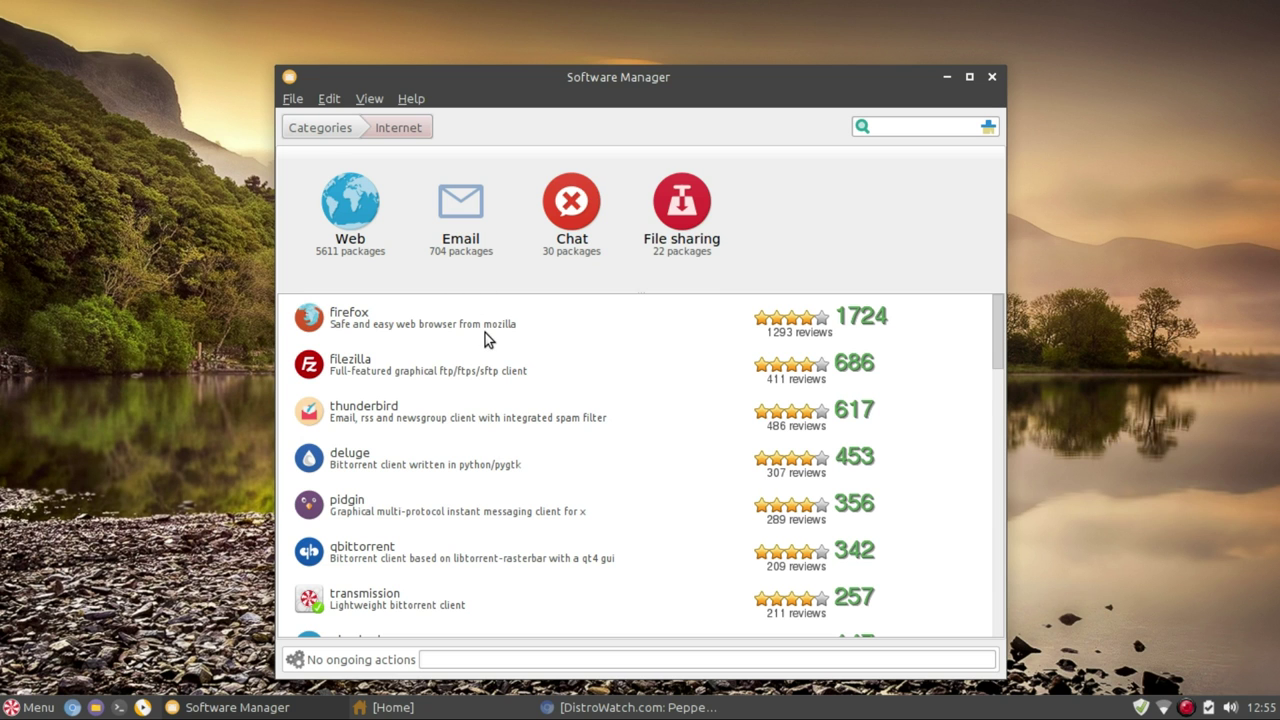
scroll(649, 347, down, 5)
scroll(649, 347, down, 2)
scroll(651, 348, up, 5)
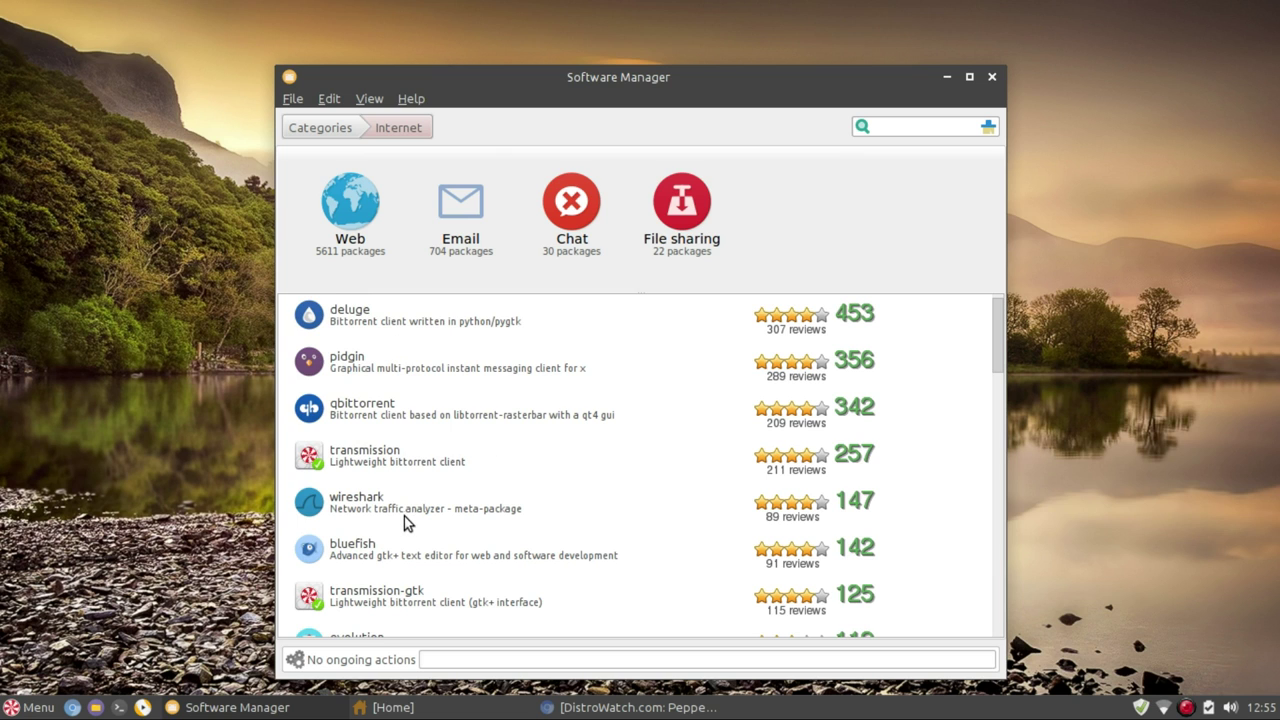
scroll(513, 451, down, 1)
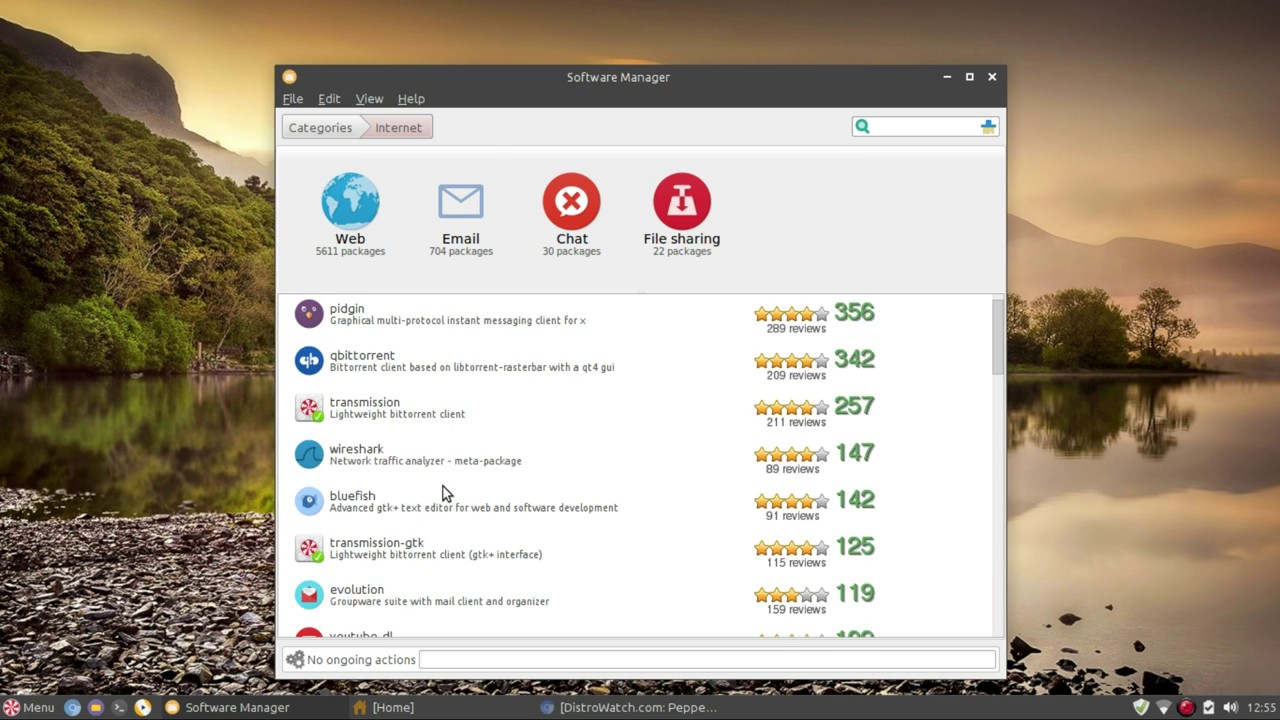
scroll(656, 396, down, 5)
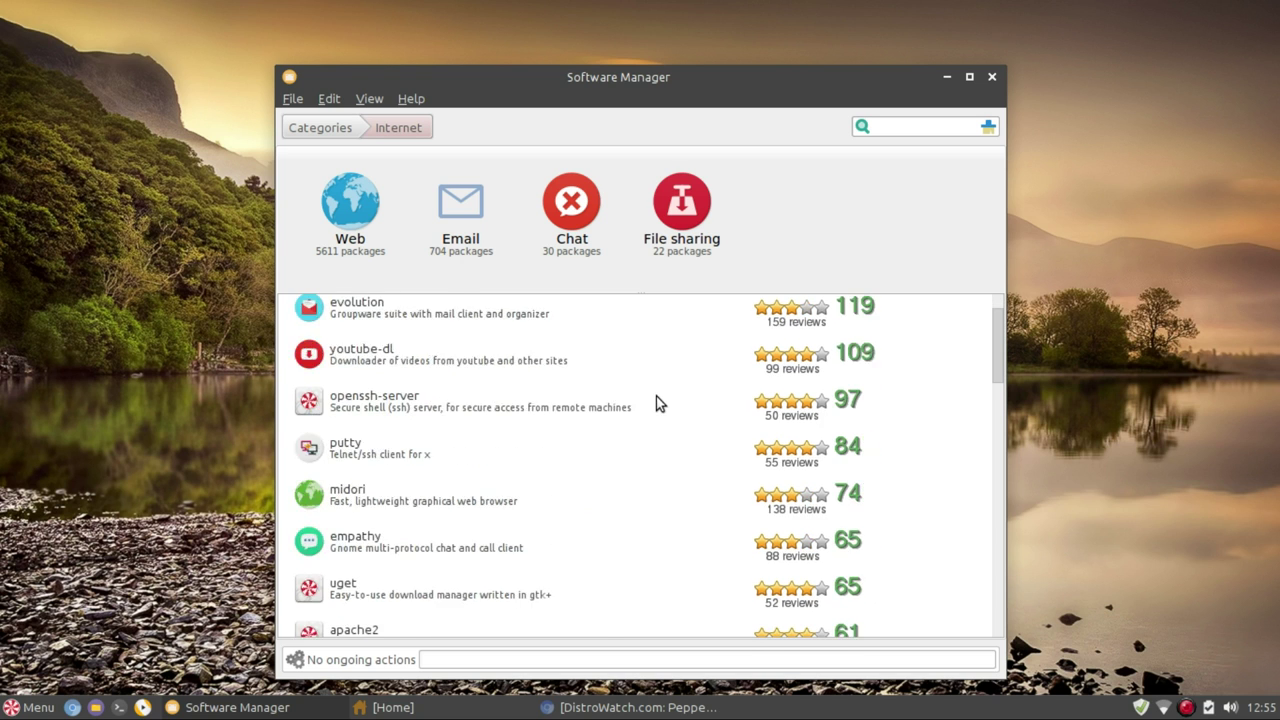
scroll(656, 396, up, 6)
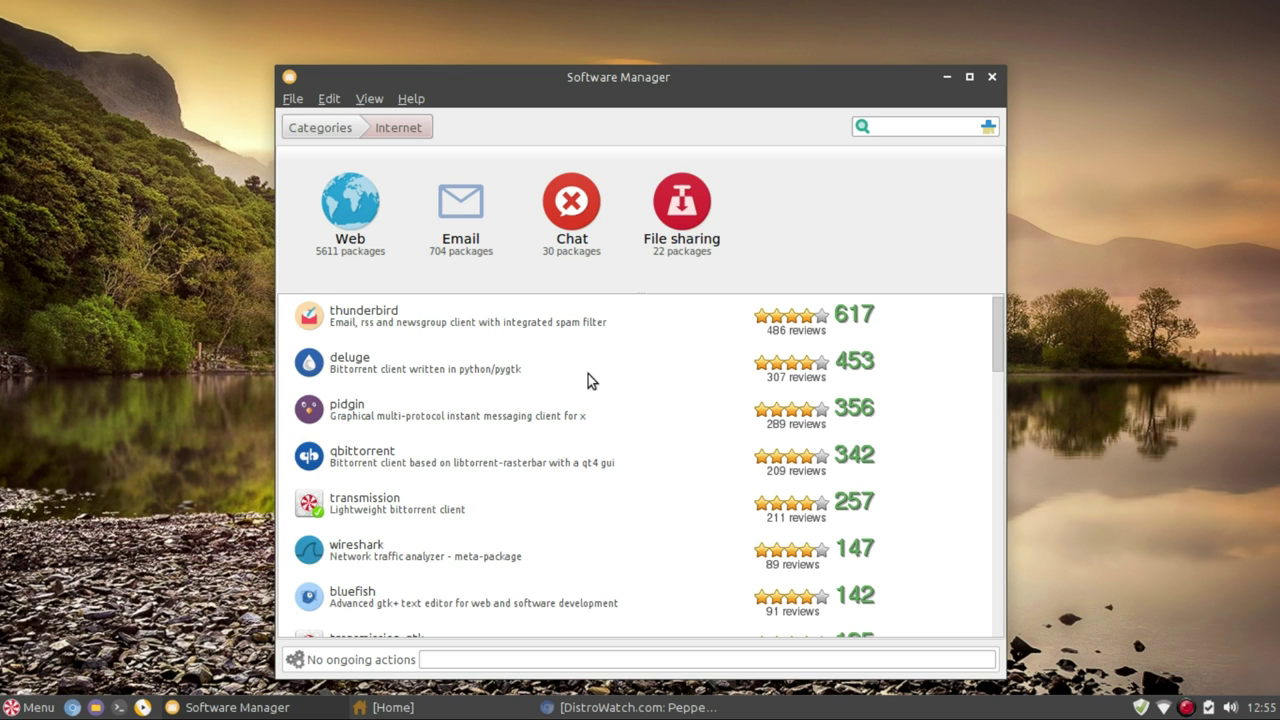
scroll(588, 374, down, 2)
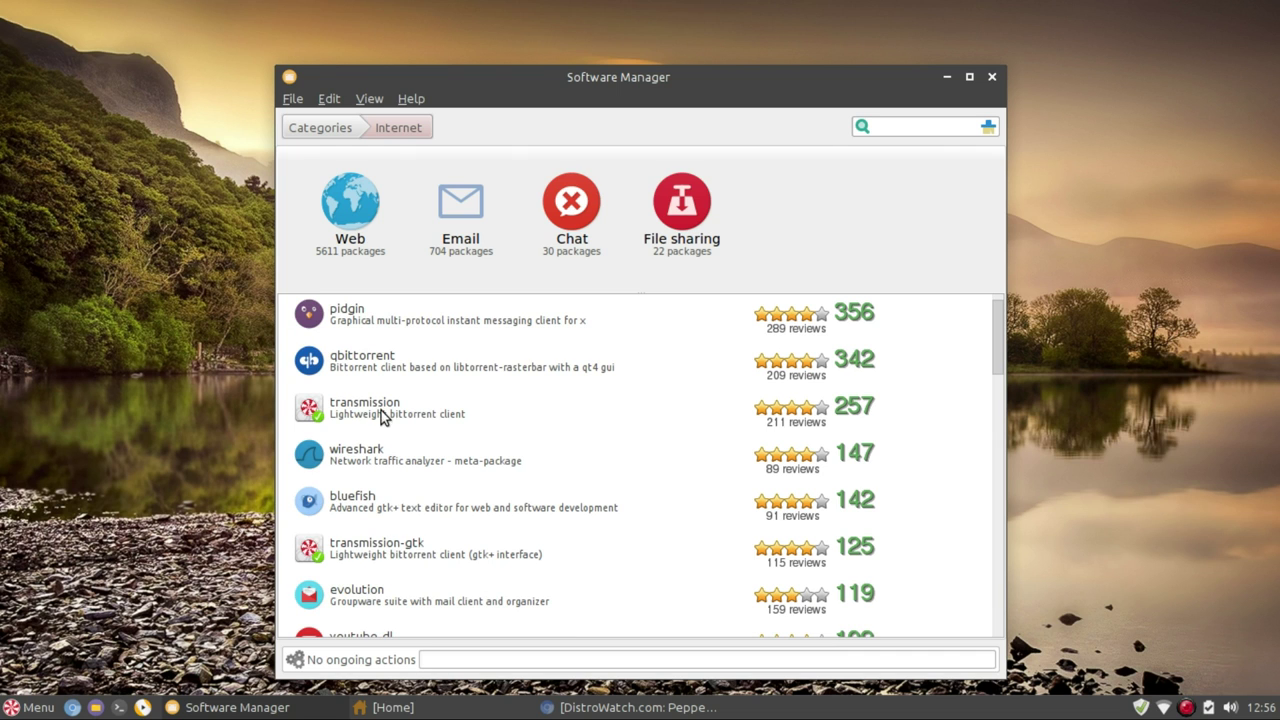
scroll(623, 417, up, 4)
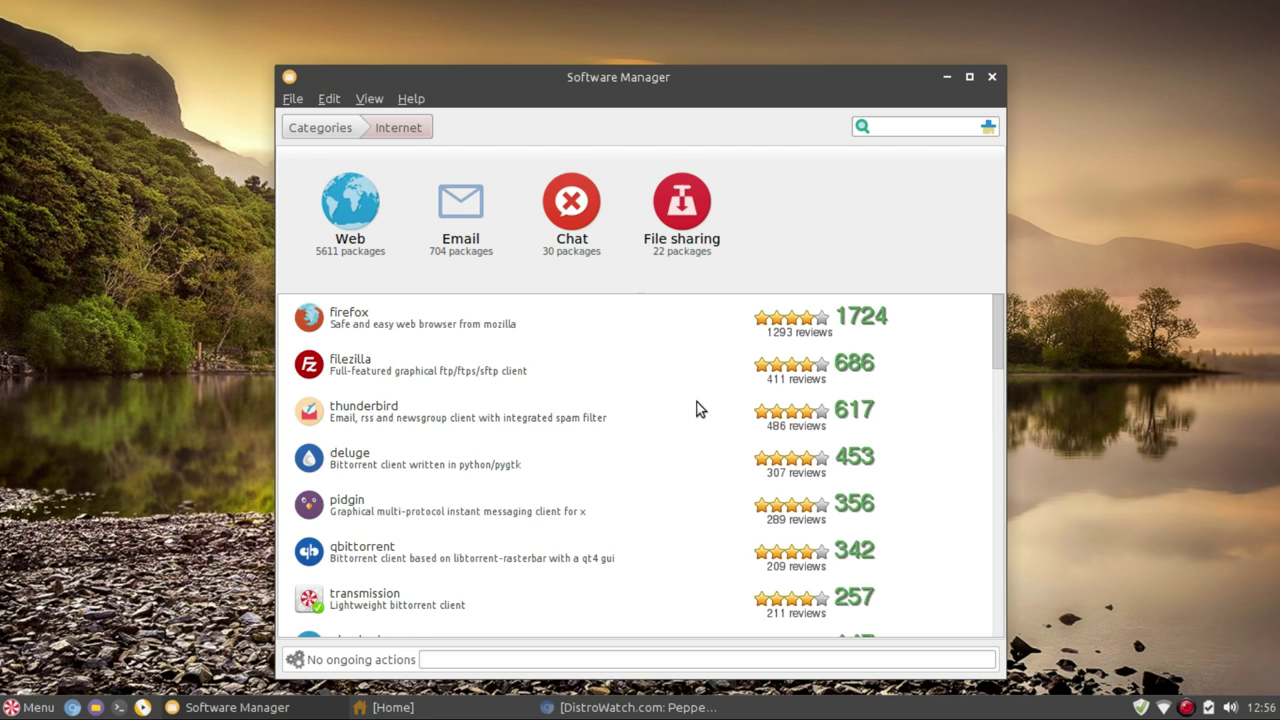
scroll(697, 404, down, 6)
scroll(697, 402, down, 2)
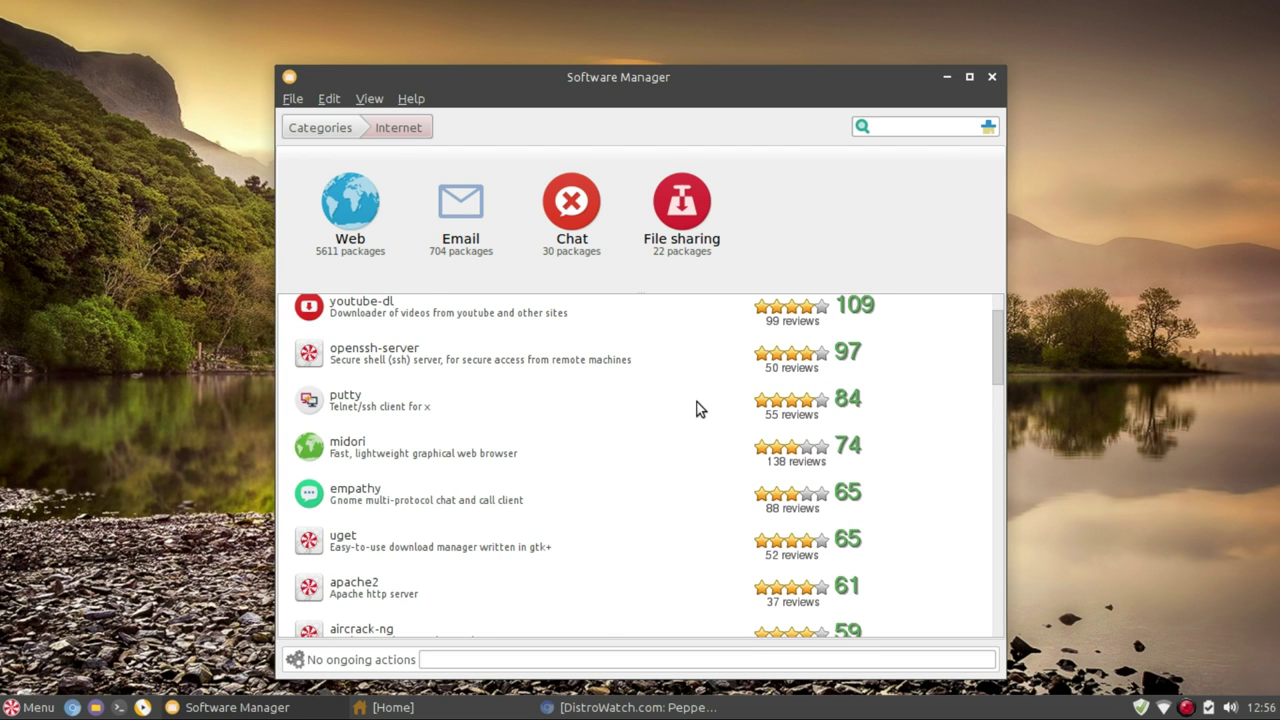
scroll(660, 452, up, 6)
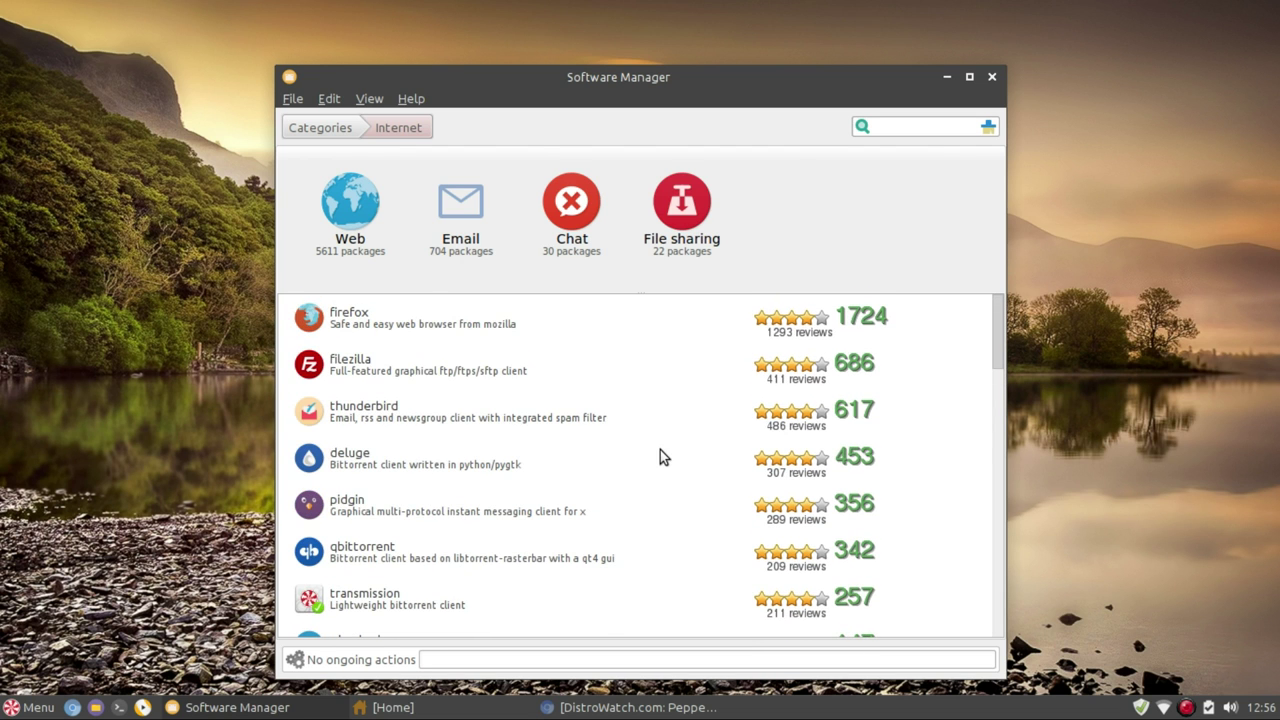
Step: Open the firefox package page and examine its description, version and size details, and reviews
click(663, 318)
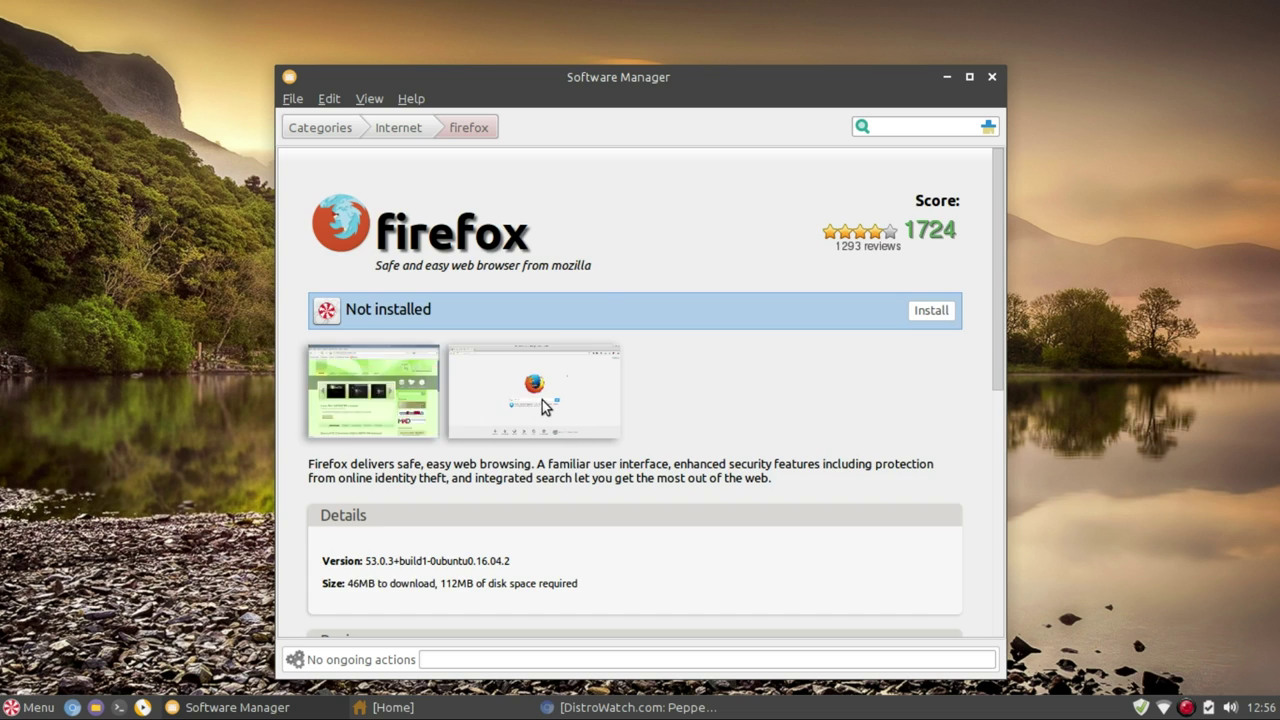
scroll(542, 400, down, 4)
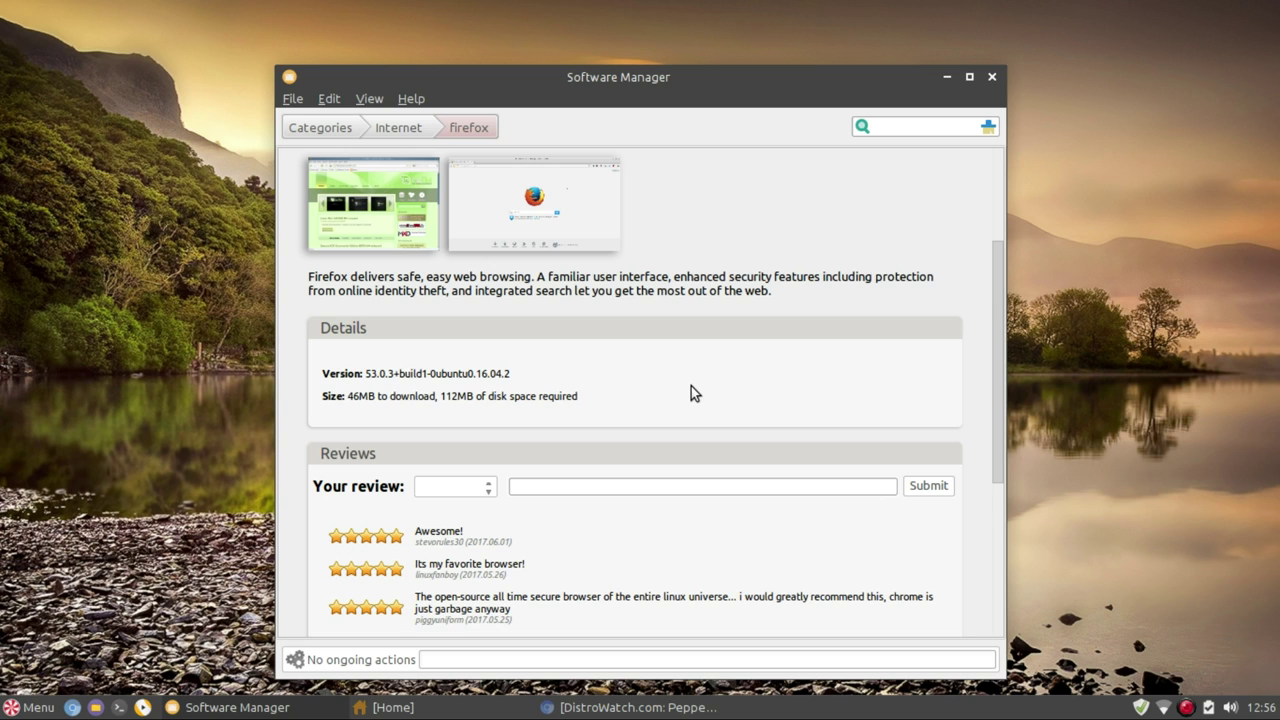
scroll(690, 385, up, 4)
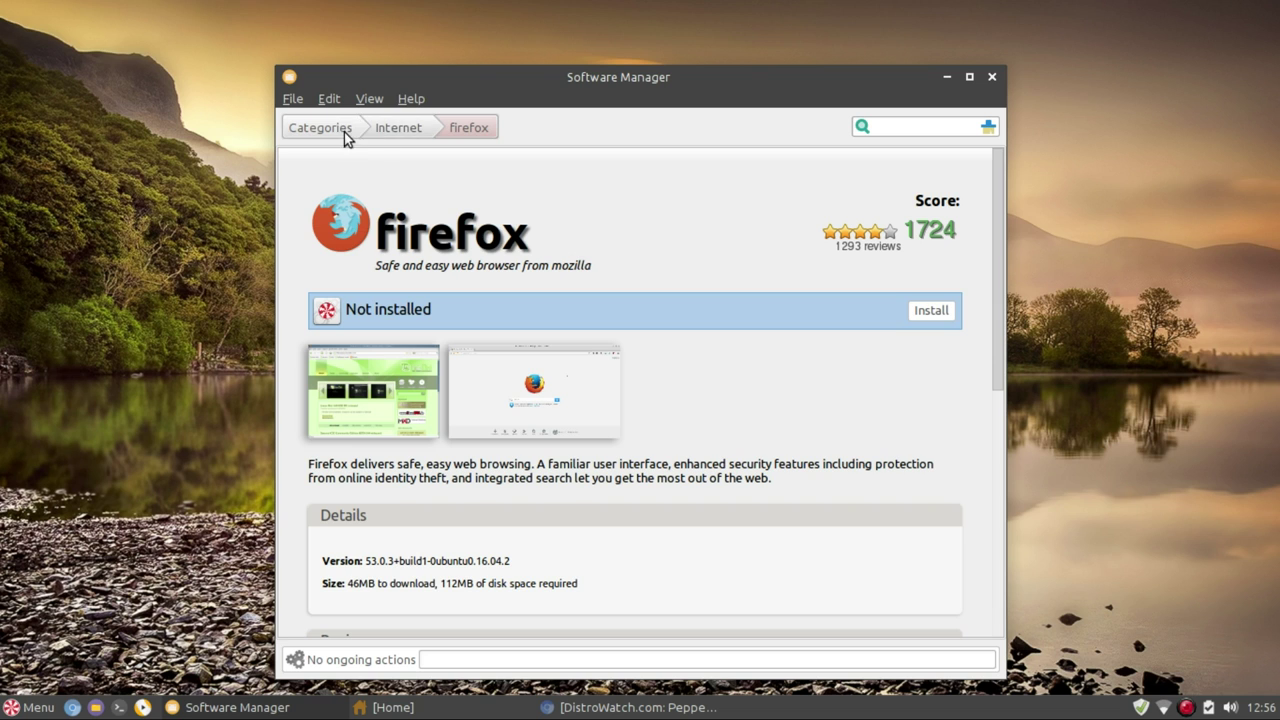
scroll(649, 280, down, 4)
scroll(649, 280, up, 1)
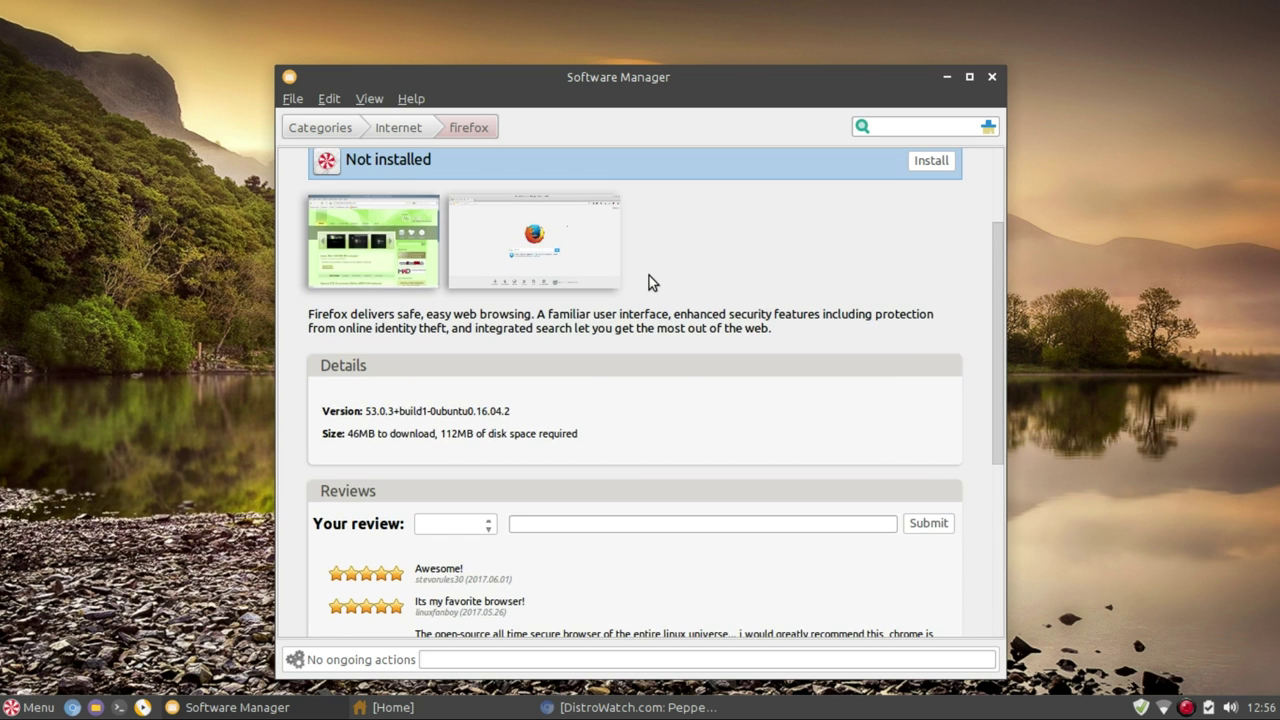
scroll(649, 281, up, 3)
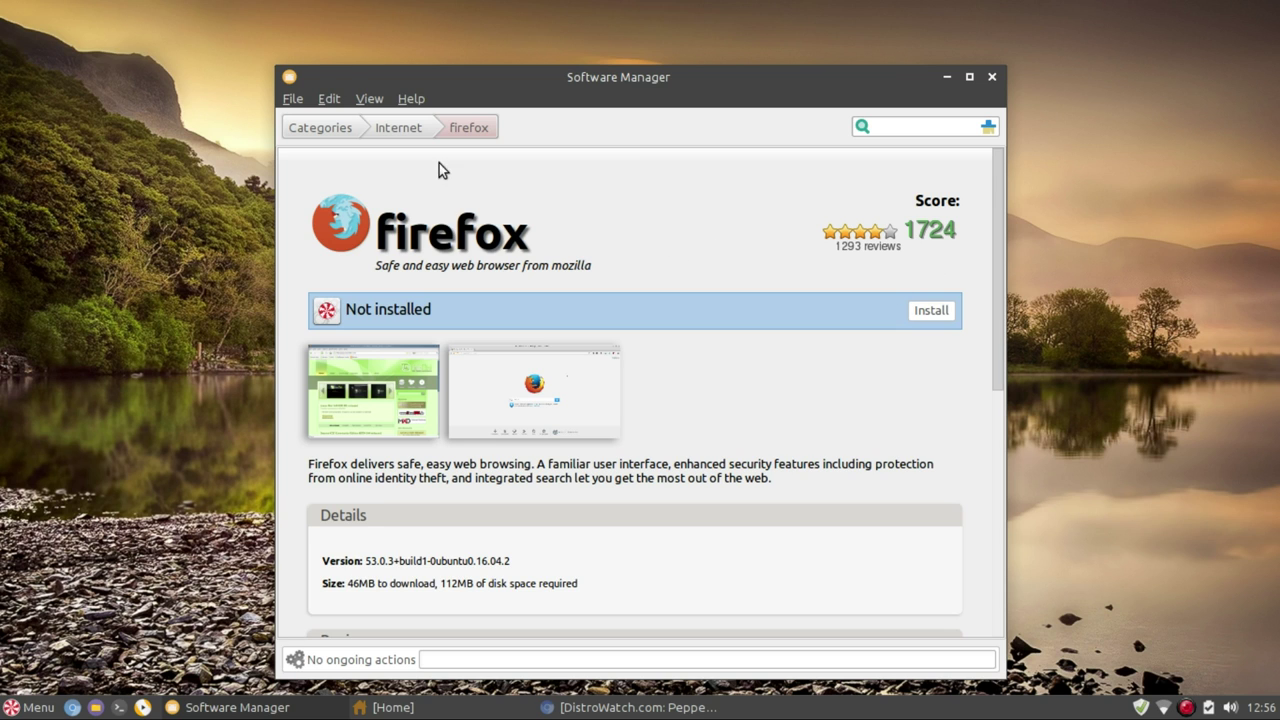
Step: Return from the firefox page to the category overview and close Software Manager
click(379, 132)
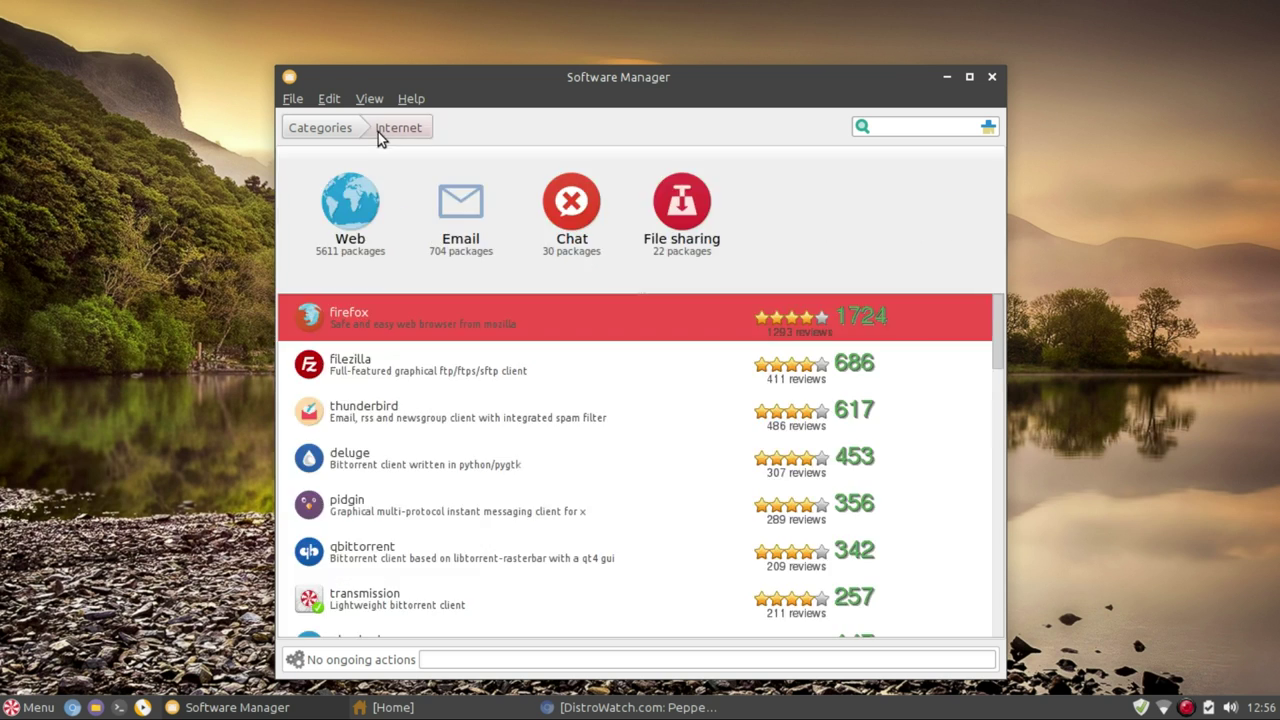
click(323, 124)
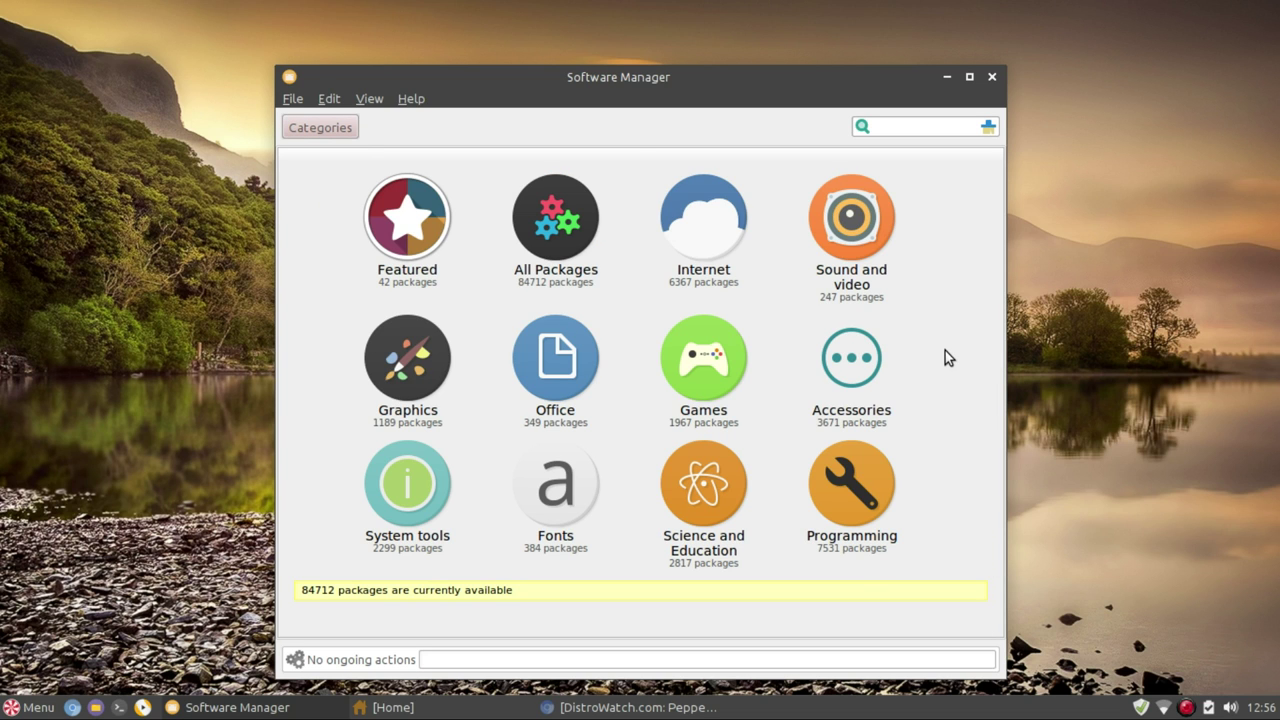
click(994, 77)
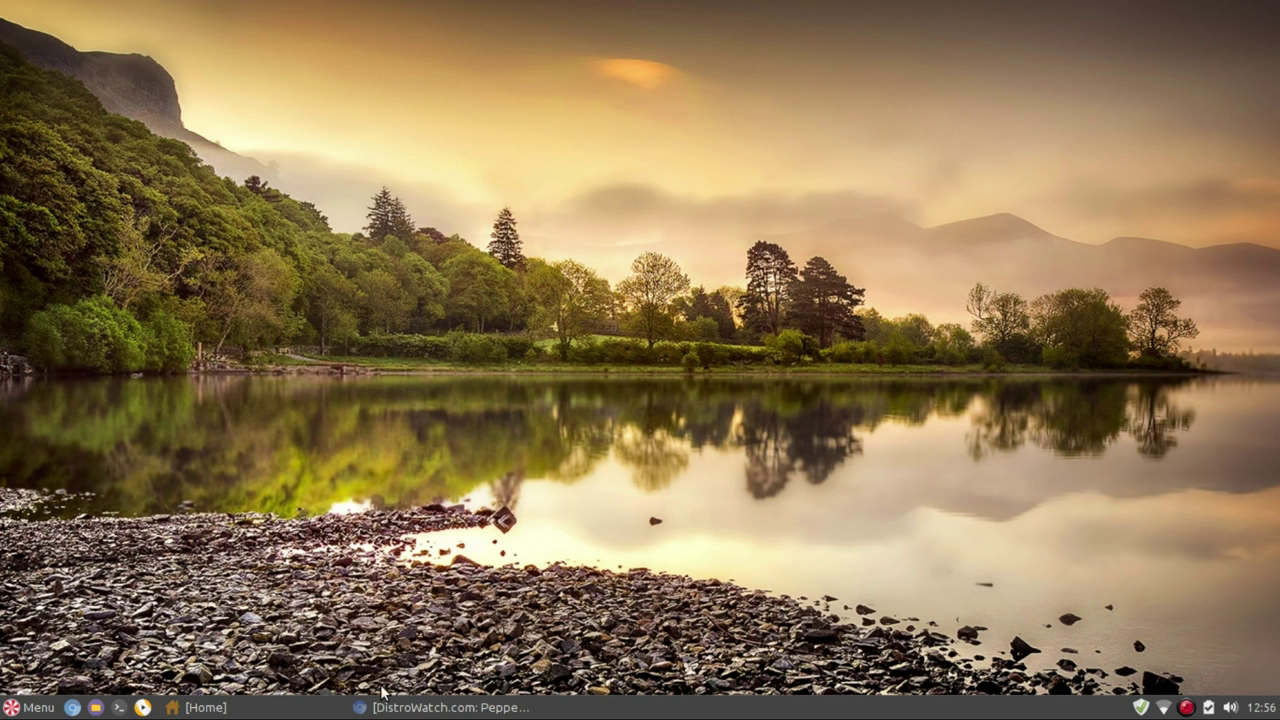
Step: Launch Text Editor from the launcher's favourites
click(30, 707)
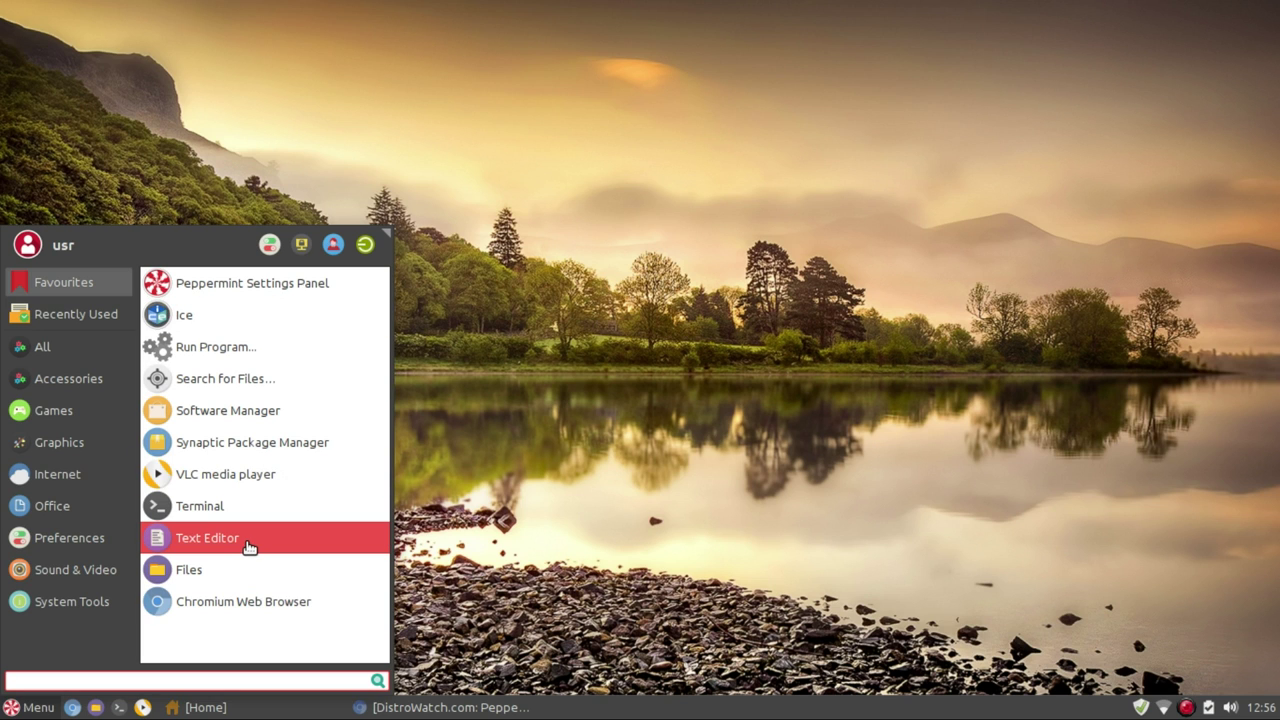
click(248, 547)
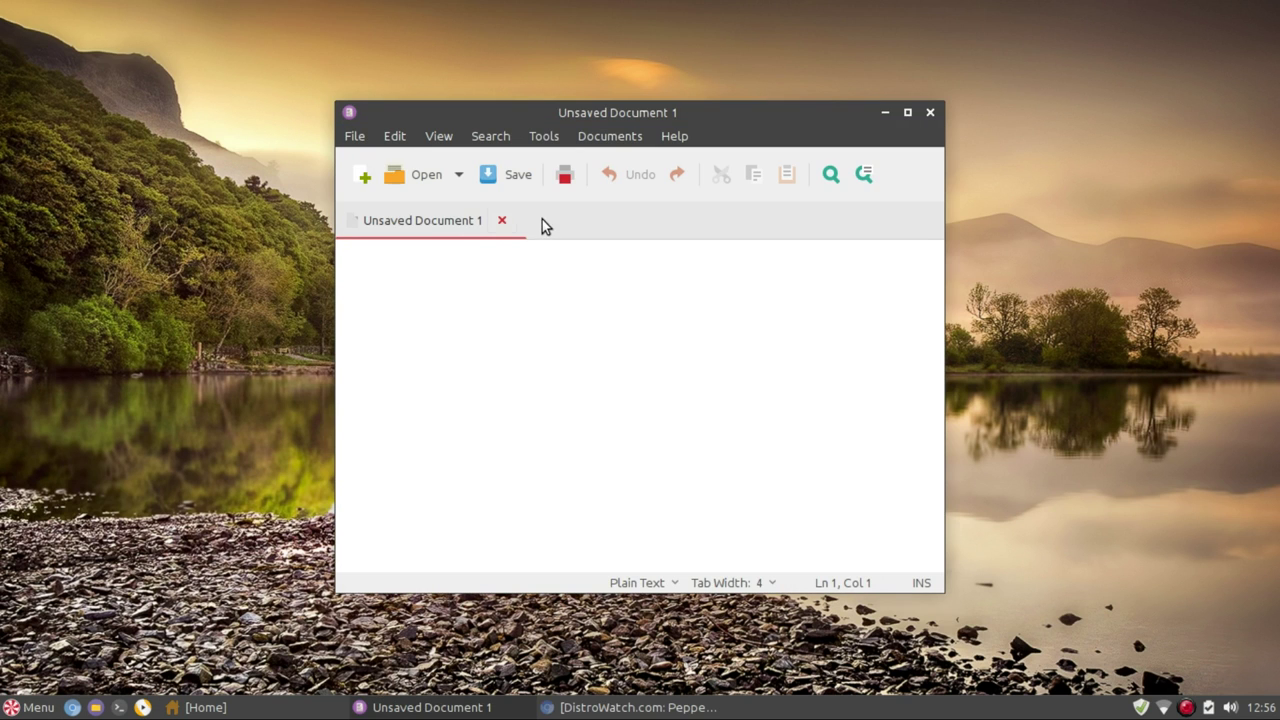
Step: View the About information for the text editor, including its version, and close the editor
click(675, 136)
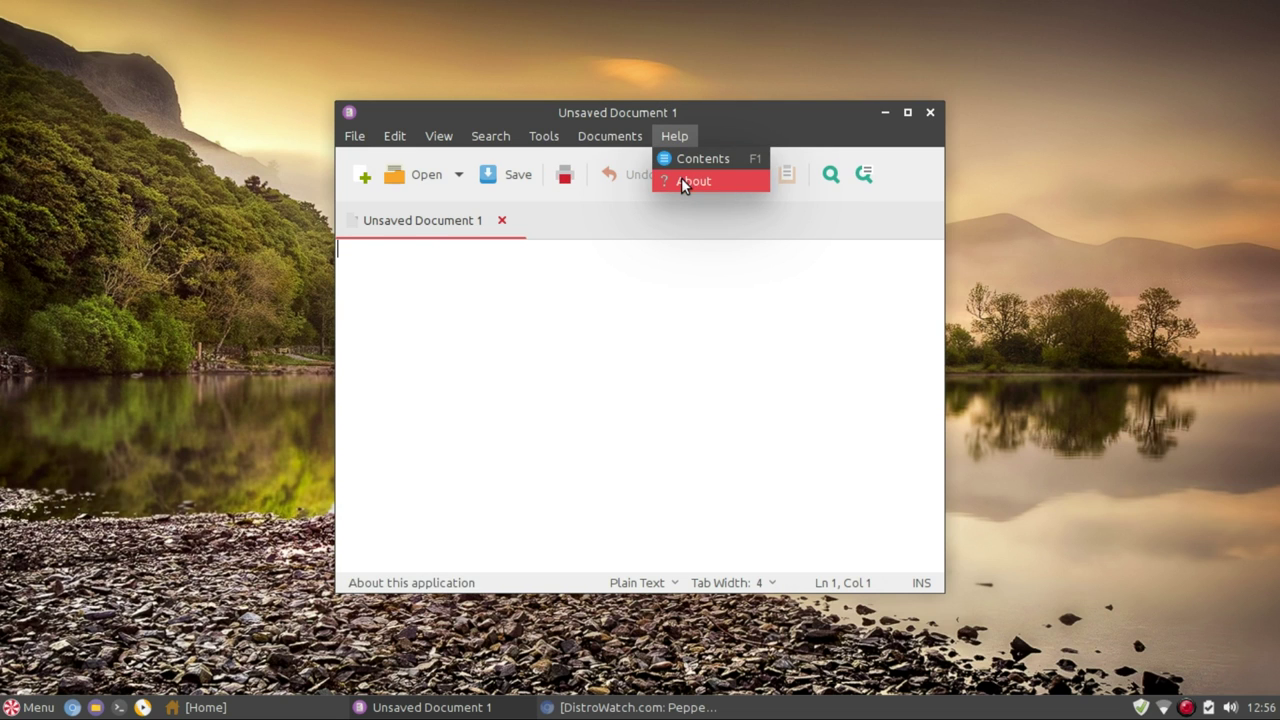
click(685, 180)
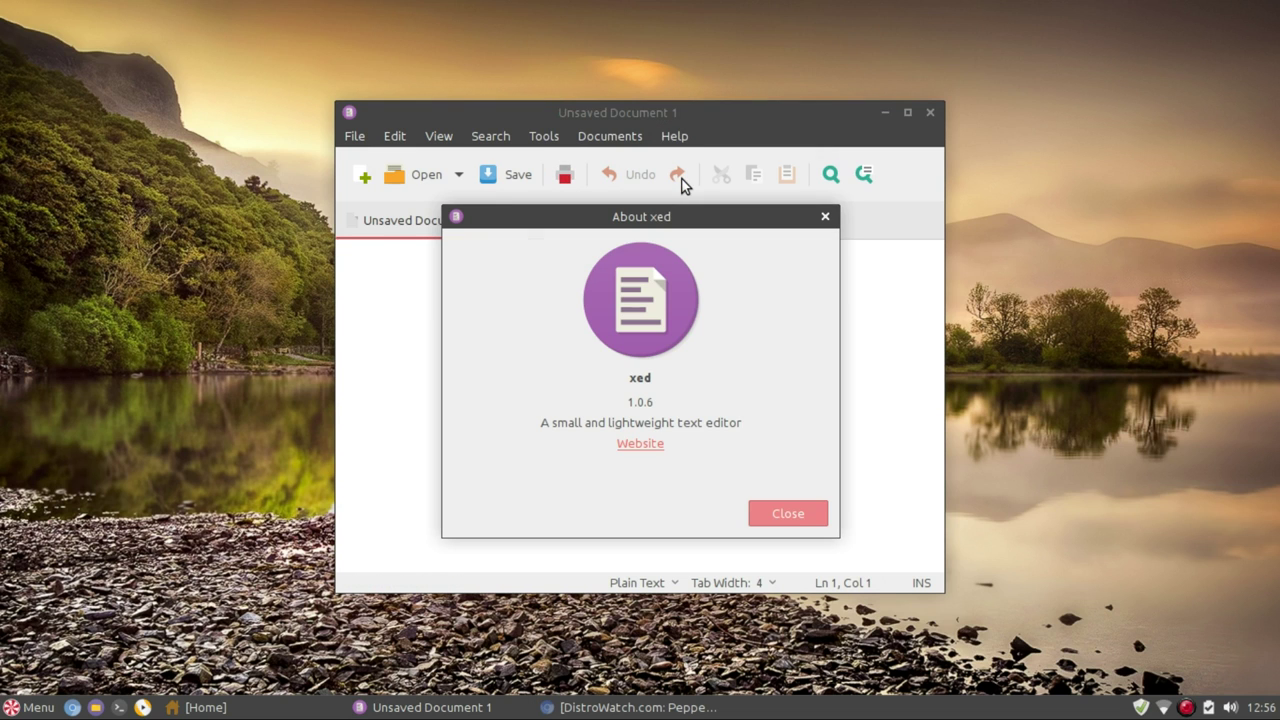
click(826, 516)
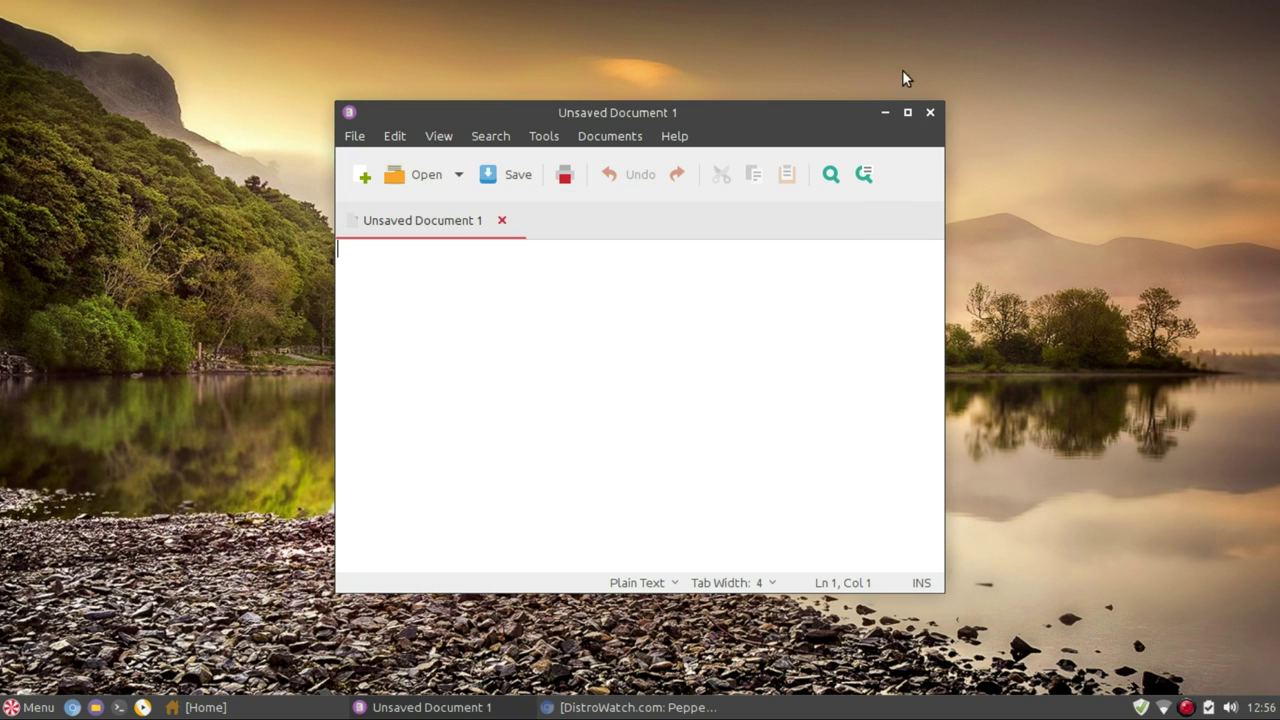
click(931, 113)
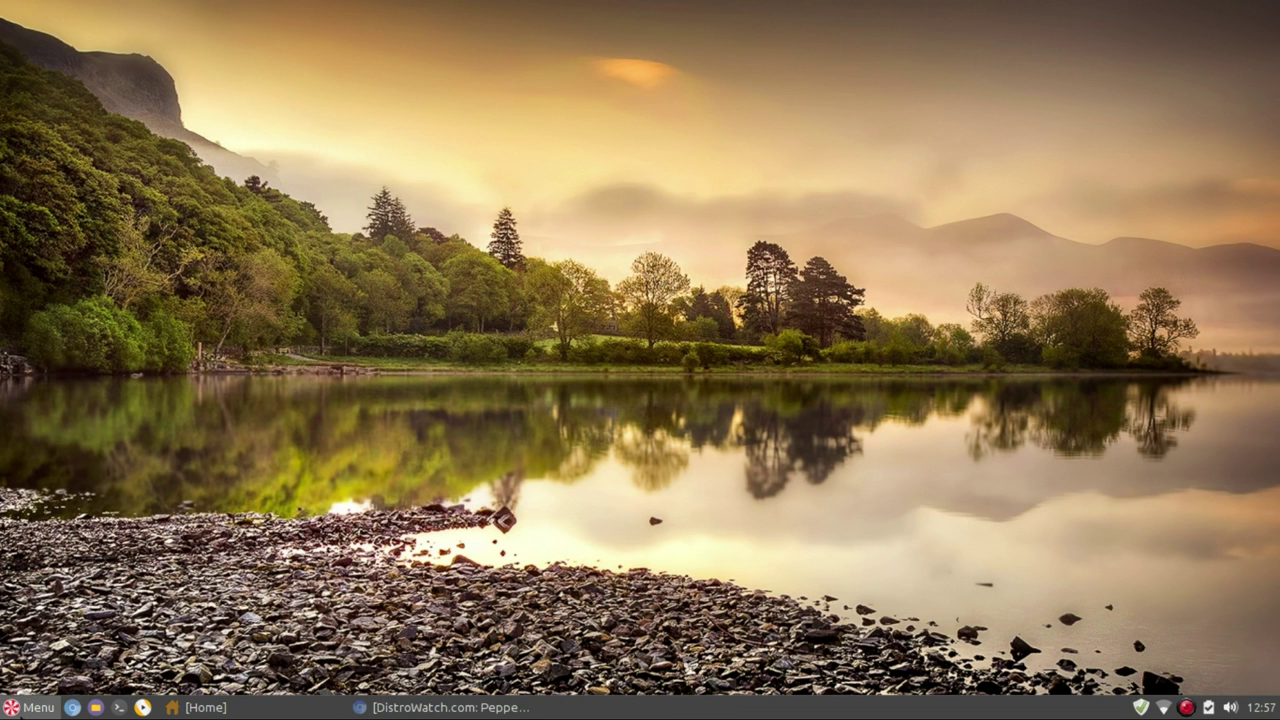
Step: Search the launcher for "ca" and launch Calculator
click(30, 707)
drag(194, 537, 214, 488)
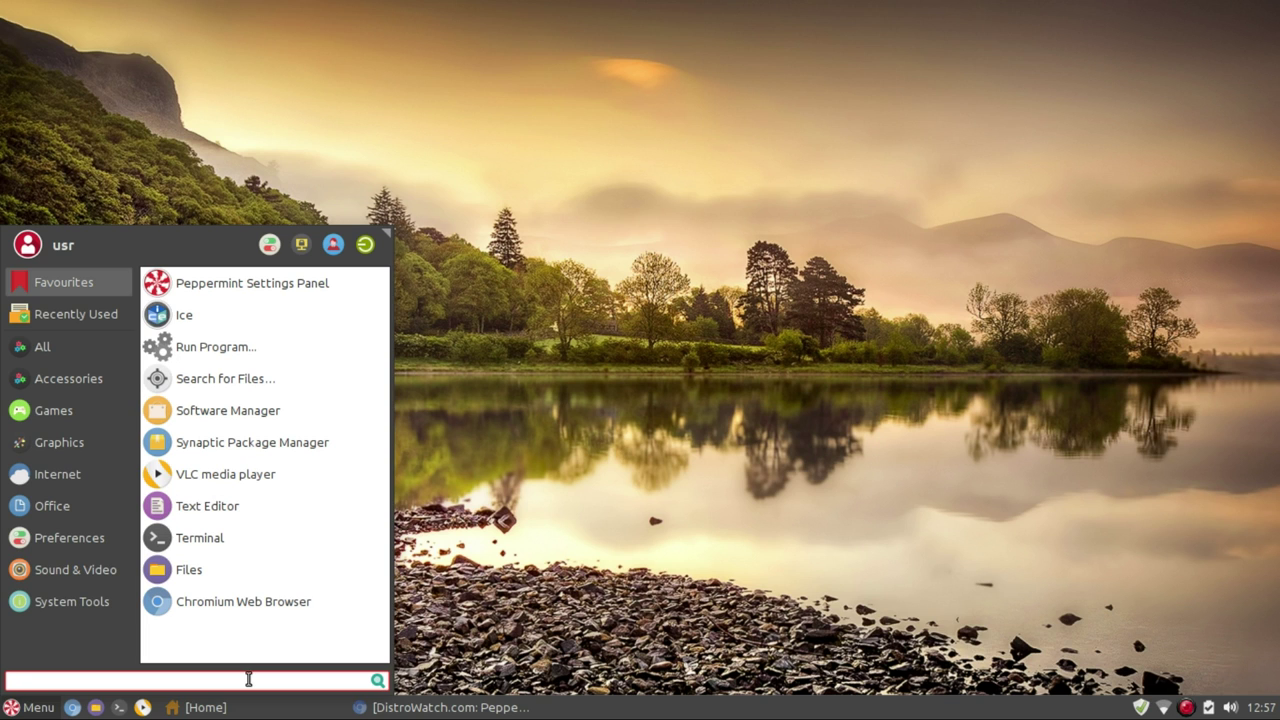
text(ca)
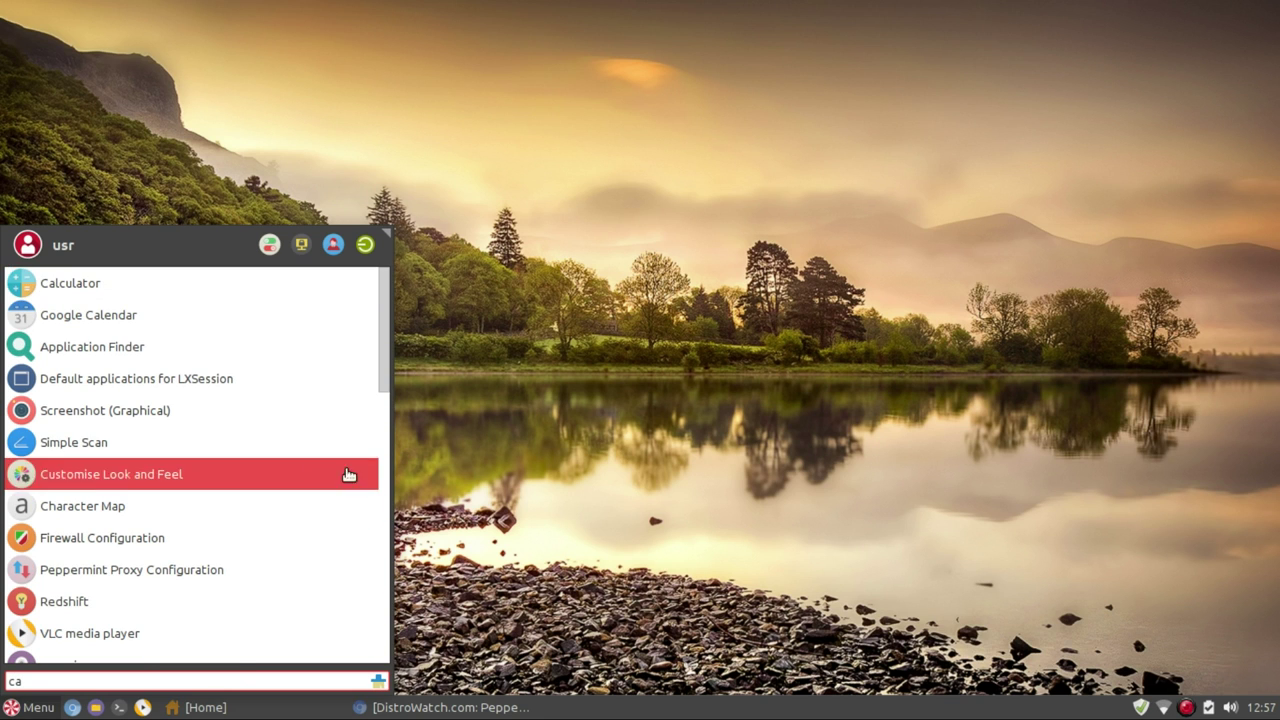
click(209, 287)
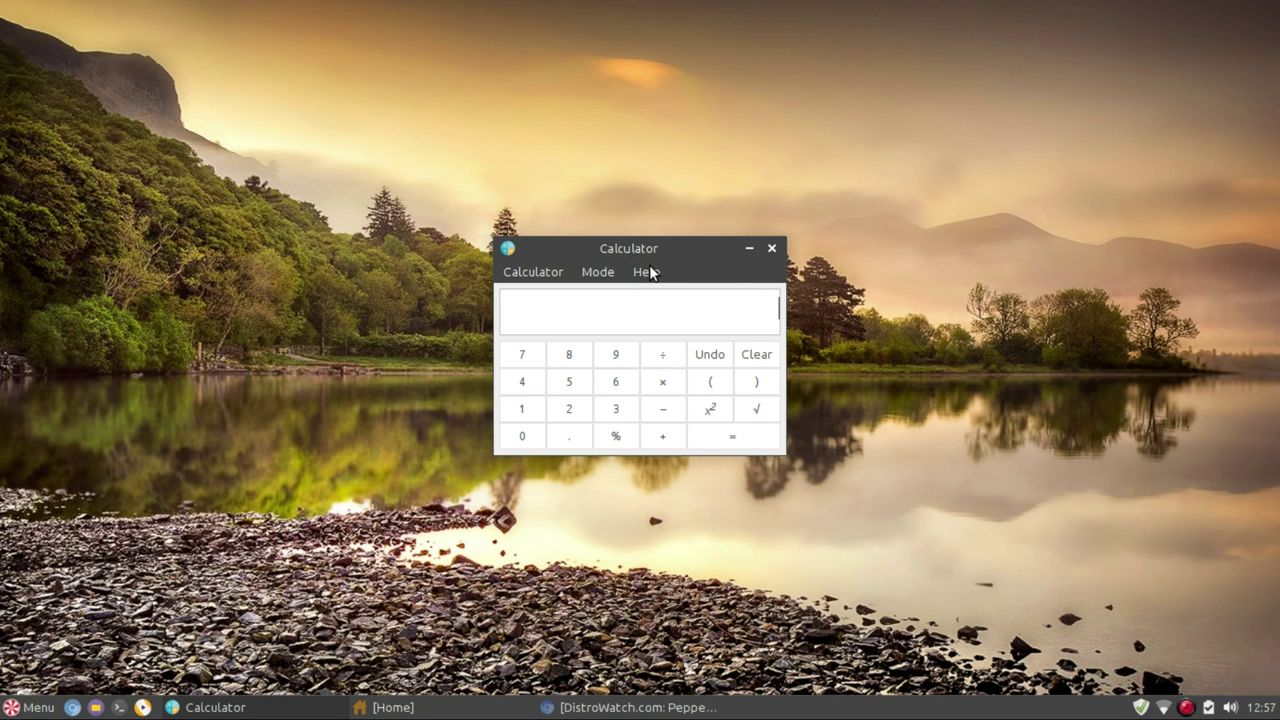
Step: View Calculator's About information and close Calculator
click(647, 272)
click(650, 318)
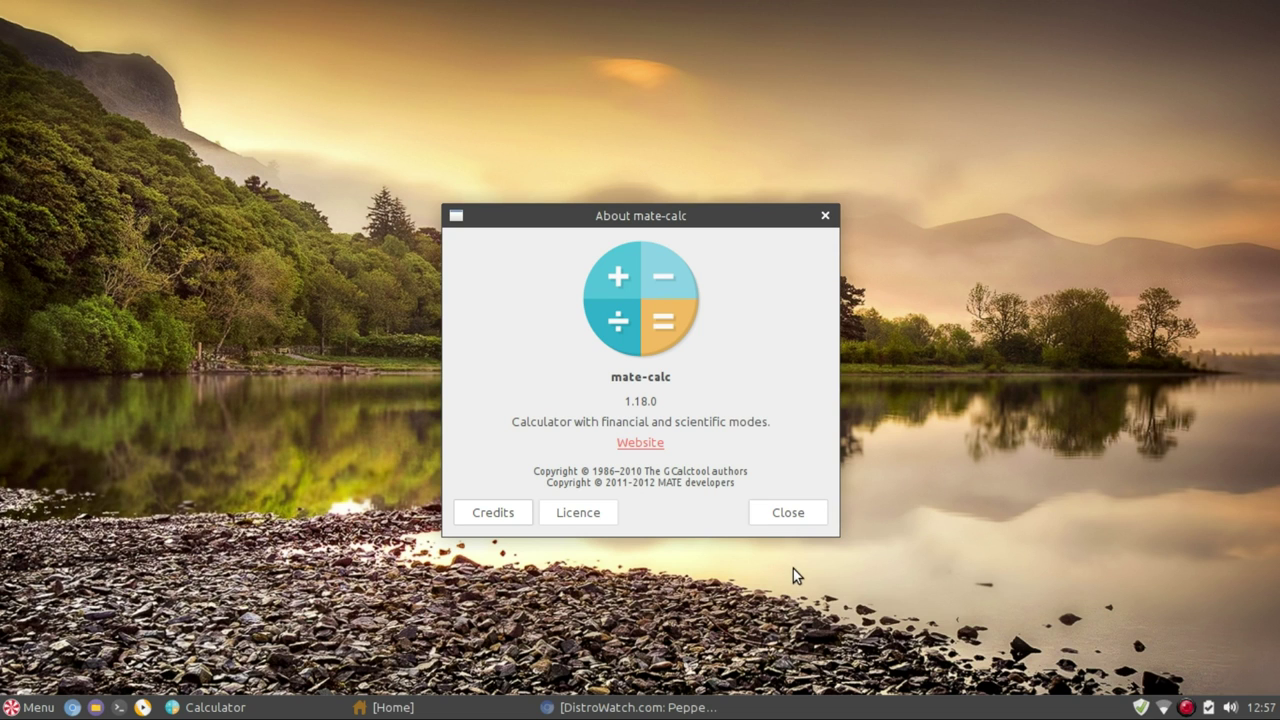
click(796, 519)
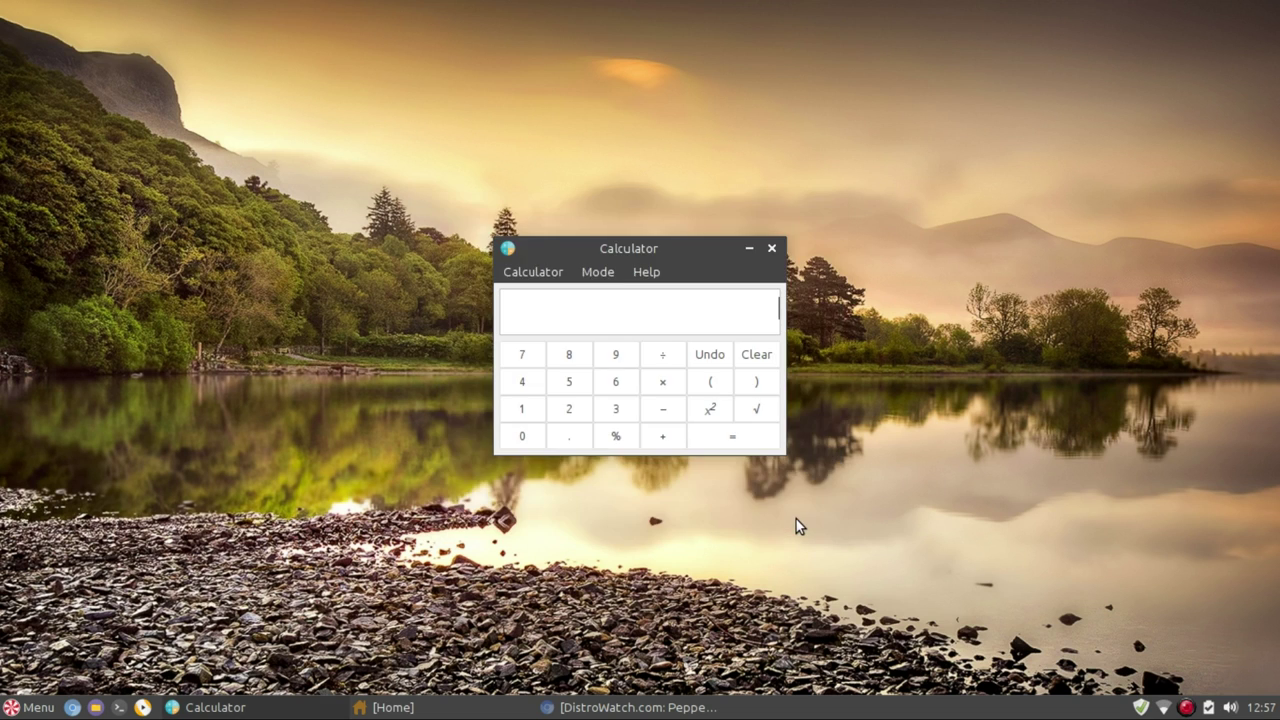
click(771, 250)
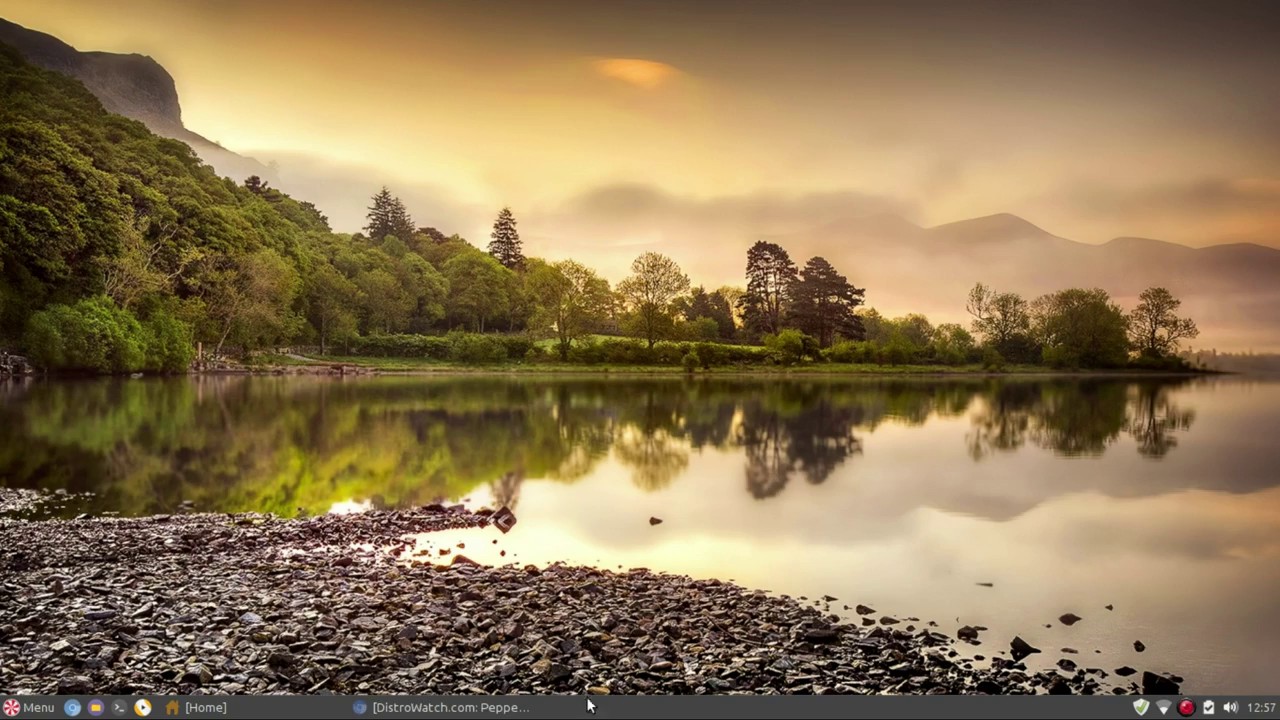
Step: Switch to the DistroWatch window in Chromium and skim the Peppermint OS page's summary, reviews and release list
click(450, 707)
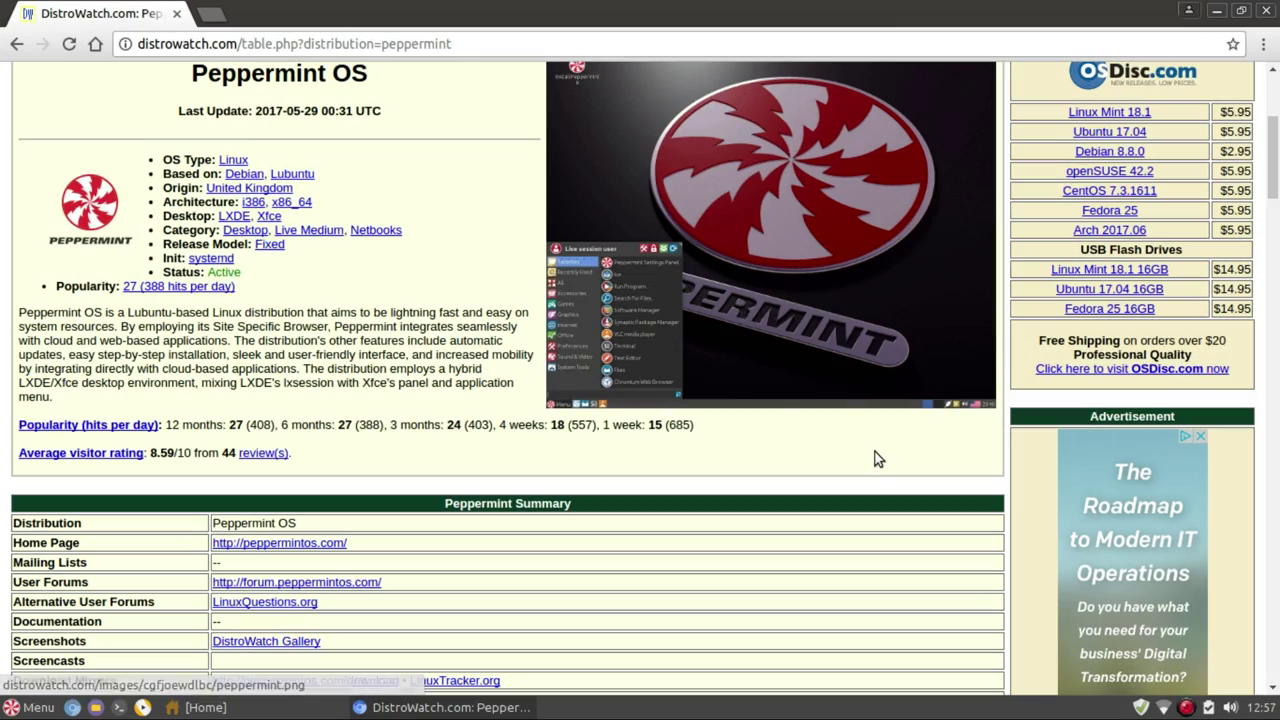
scroll(818, 366, down, 10)
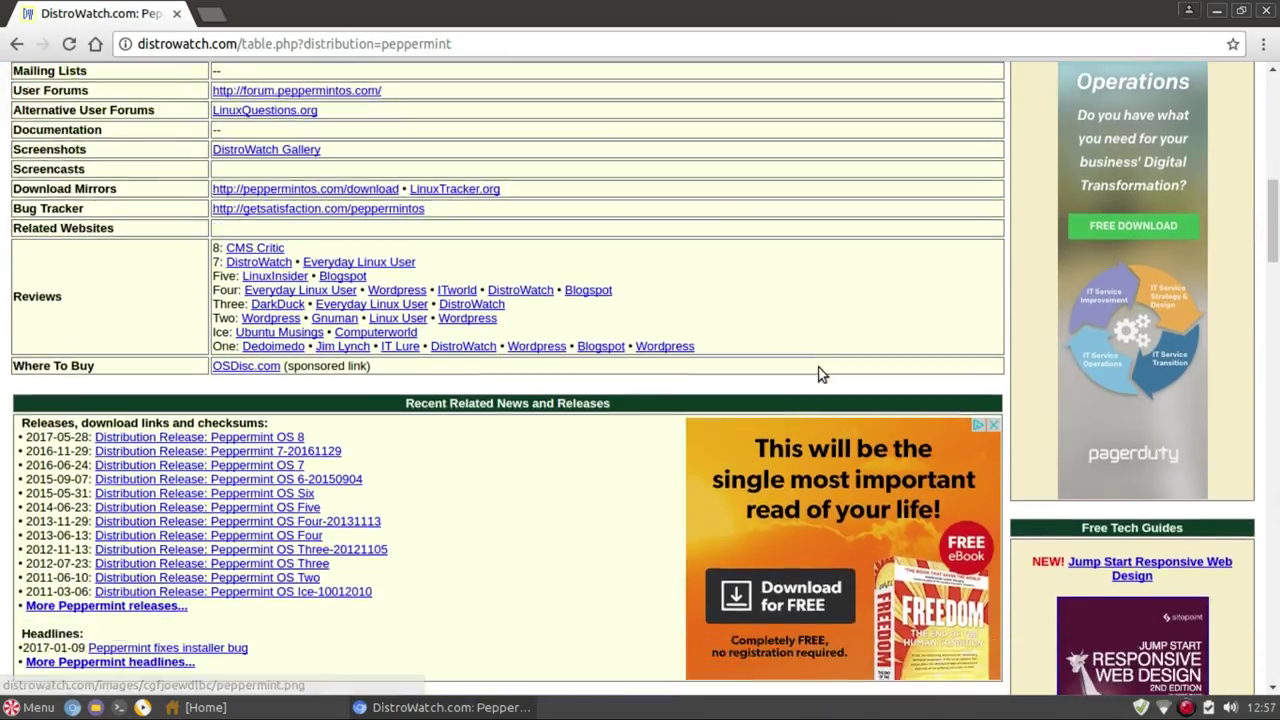
scroll(818, 366, up, 10)
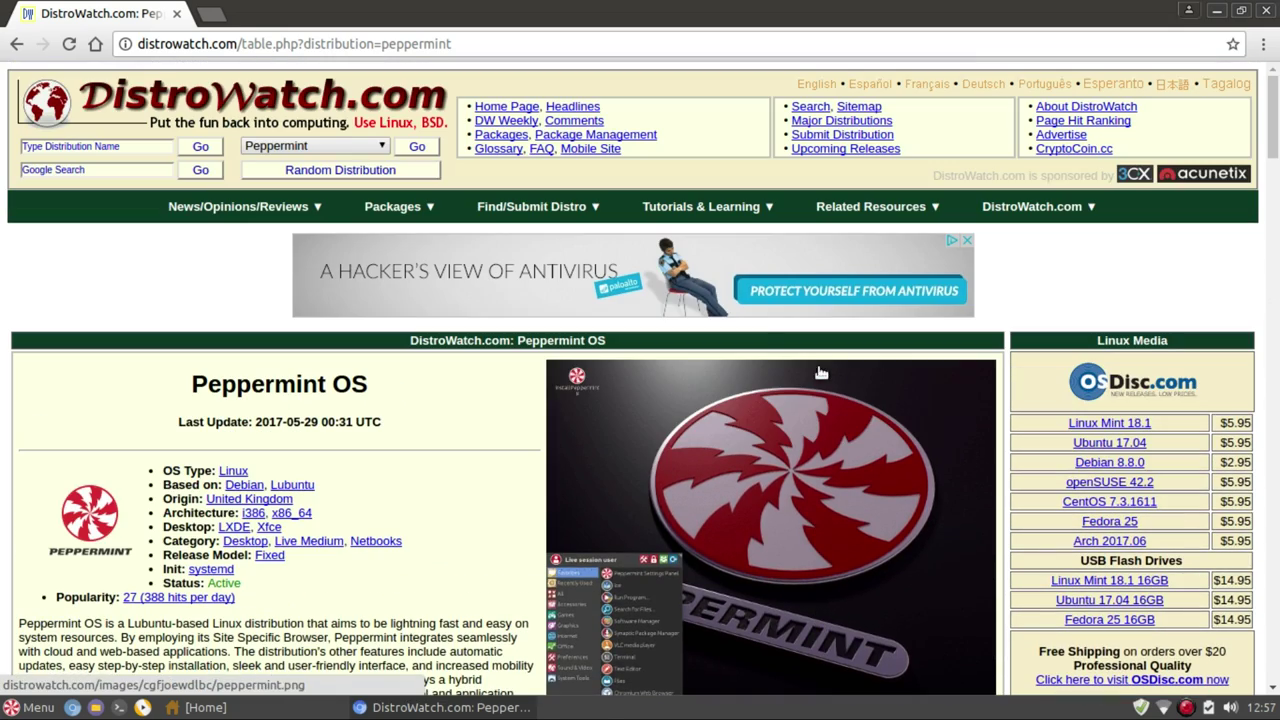
Step: Open the DistroWatch home page and examine the latest news and the six-month page hit ranking down to Peppermint
click(317, 103)
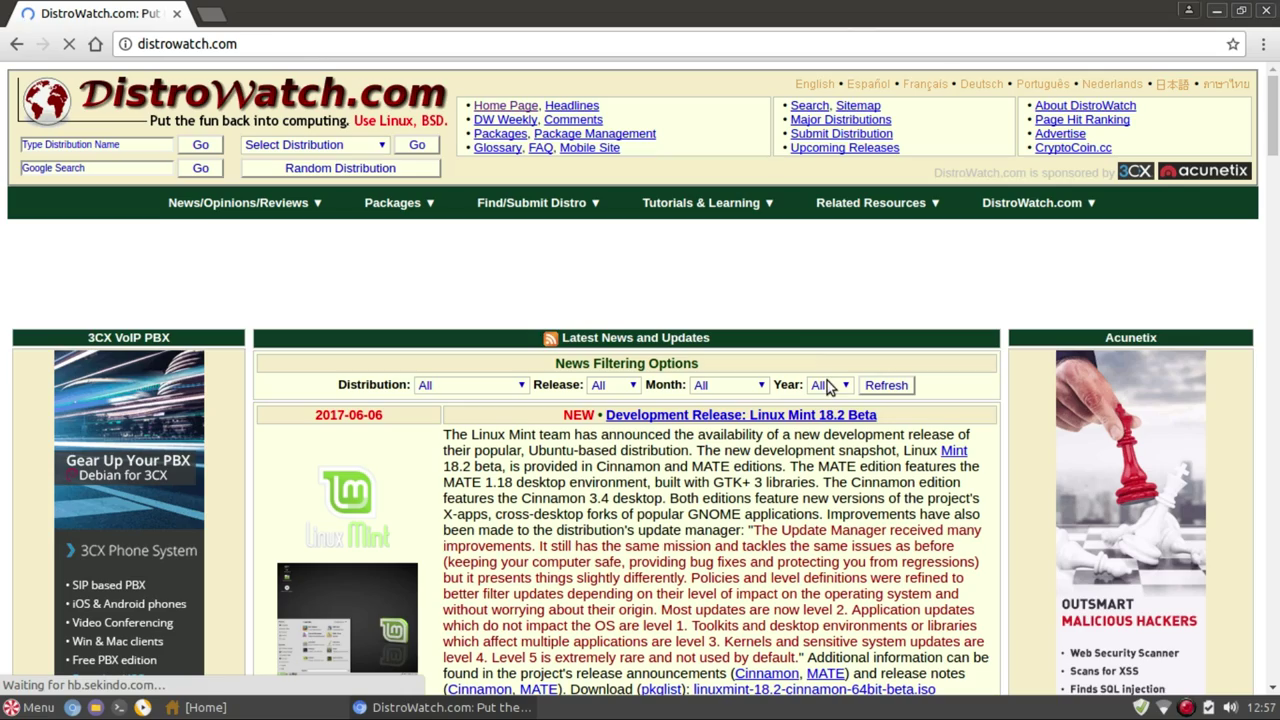
scroll(898, 560, down, 4)
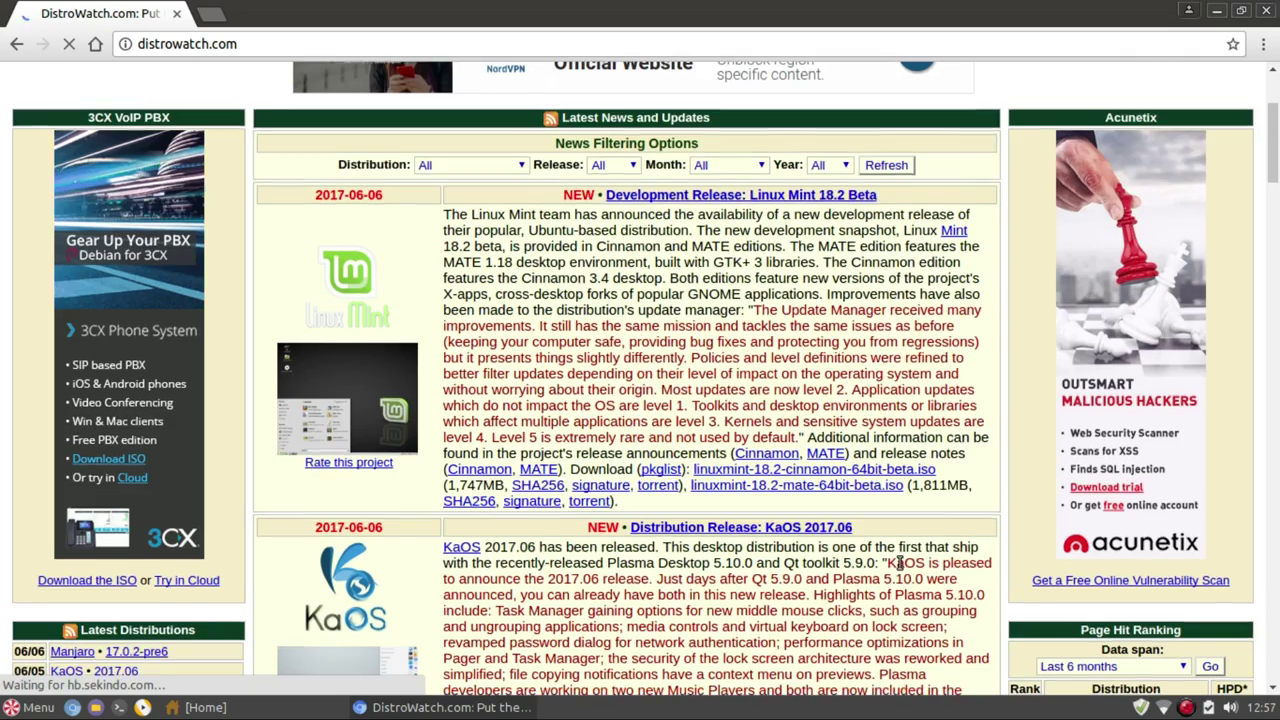
scroll(898, 562, down, 7)
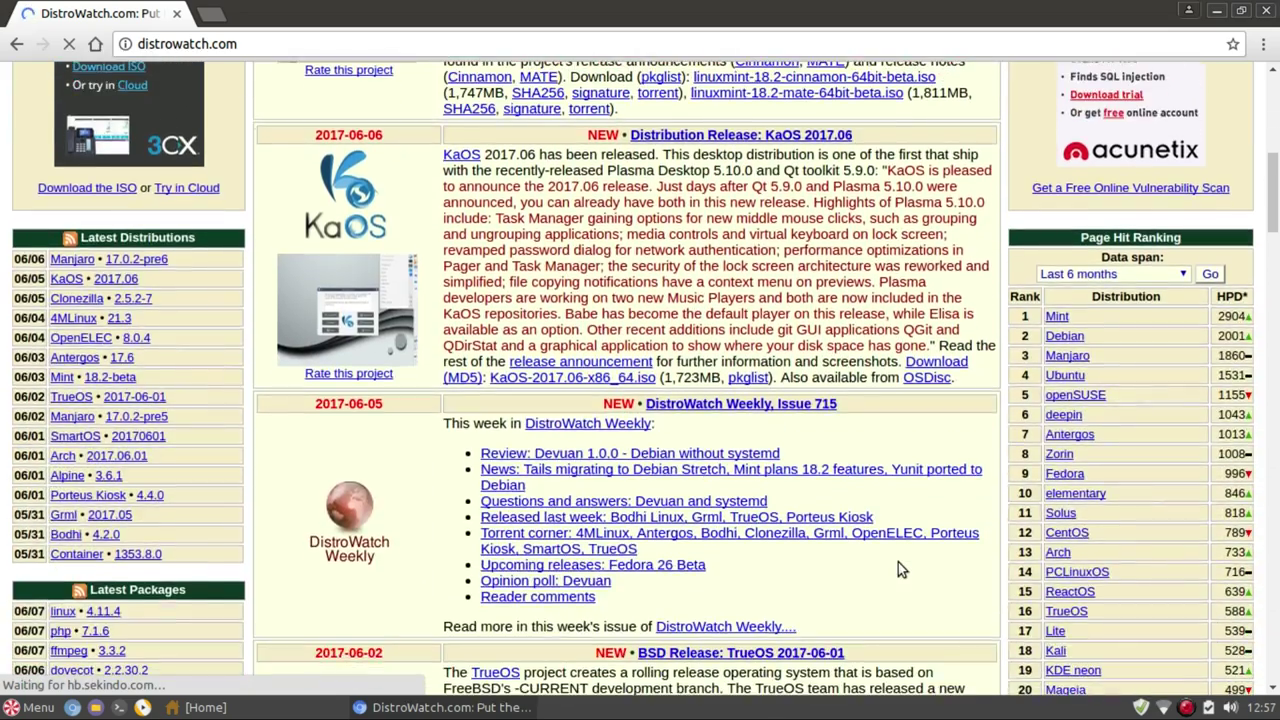
scroll(897, 568, down, 1)
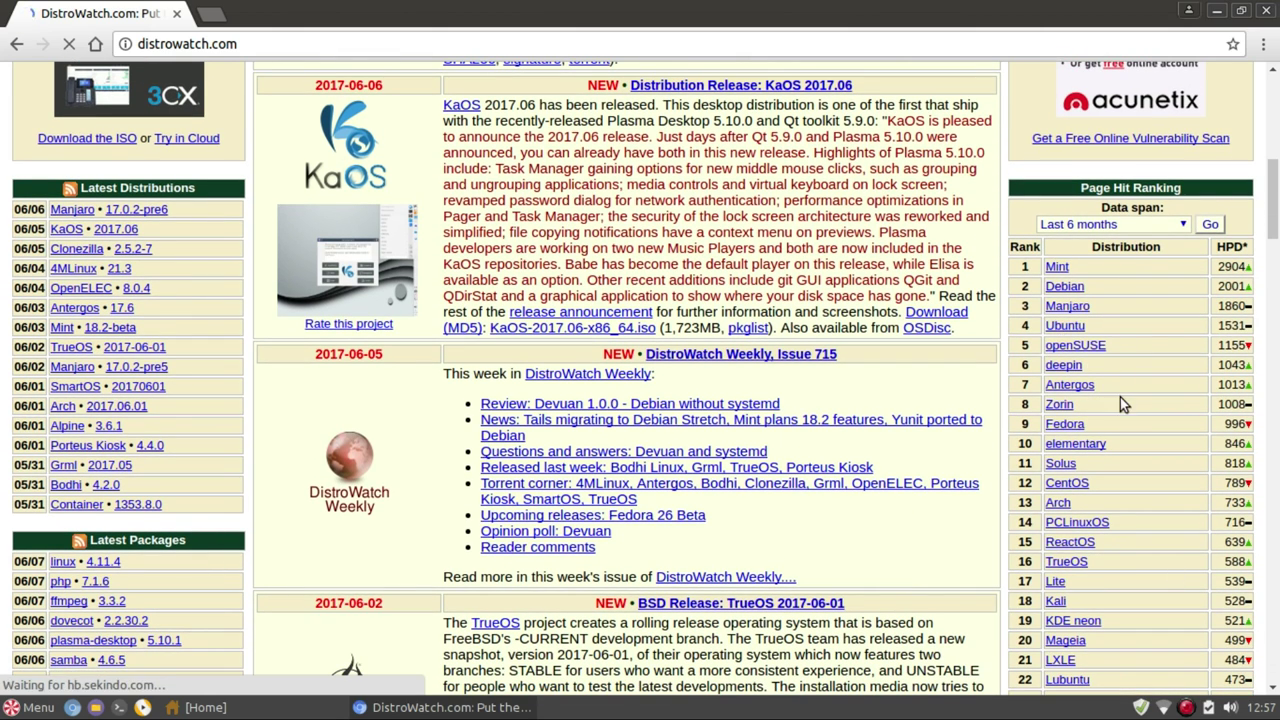
scroll(1120, 400, down, 1)
scroll(1120, 397, down, 2)
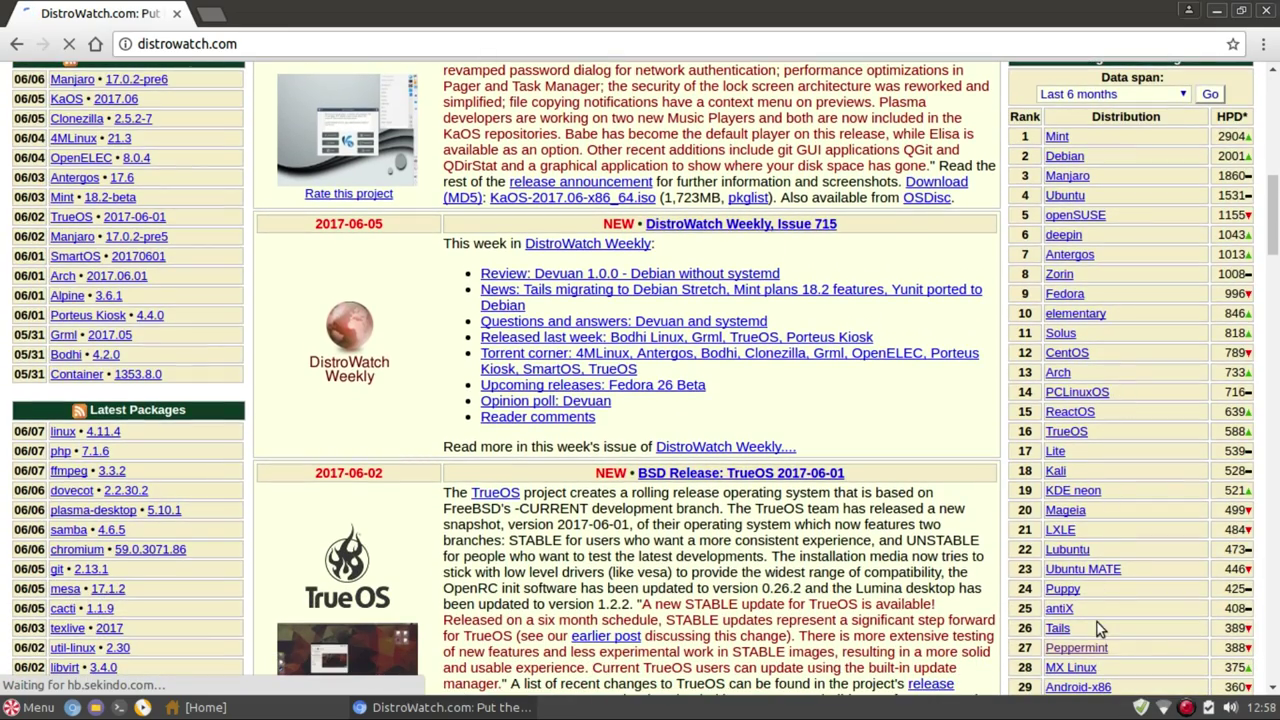
click(1100, 648)
click(1066, 431)
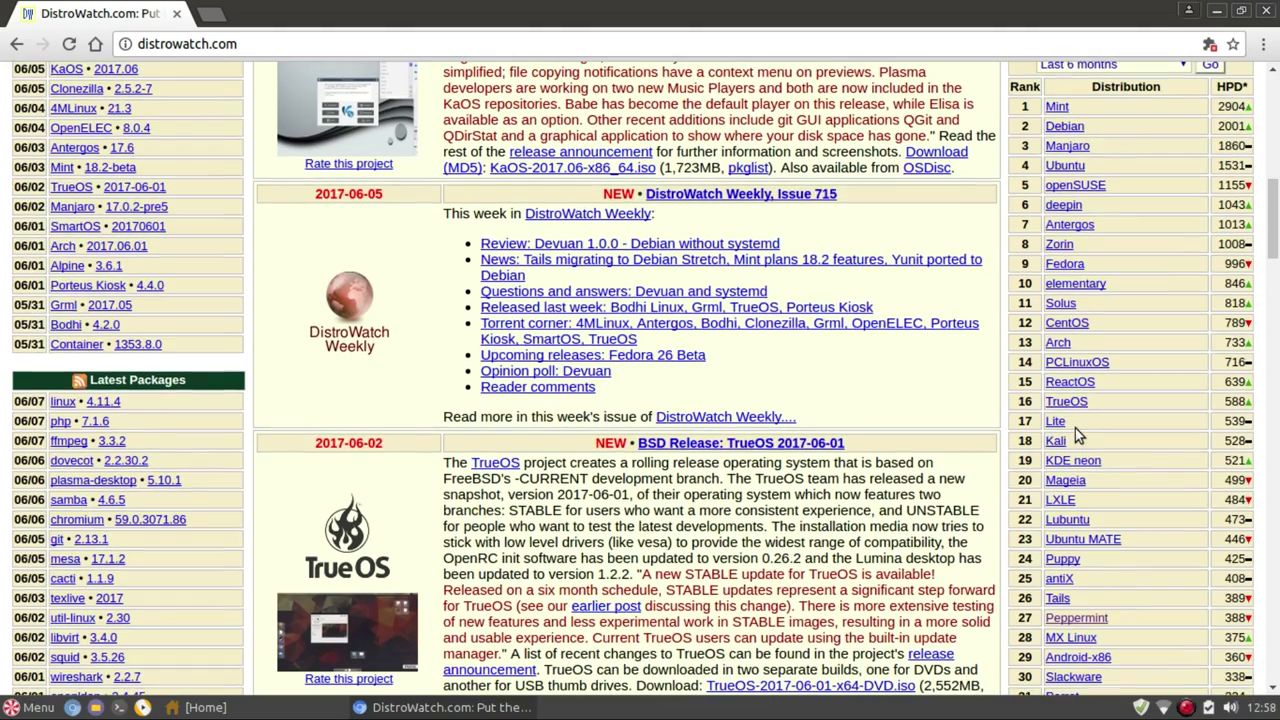
scroll(1075, 428, up, 6)
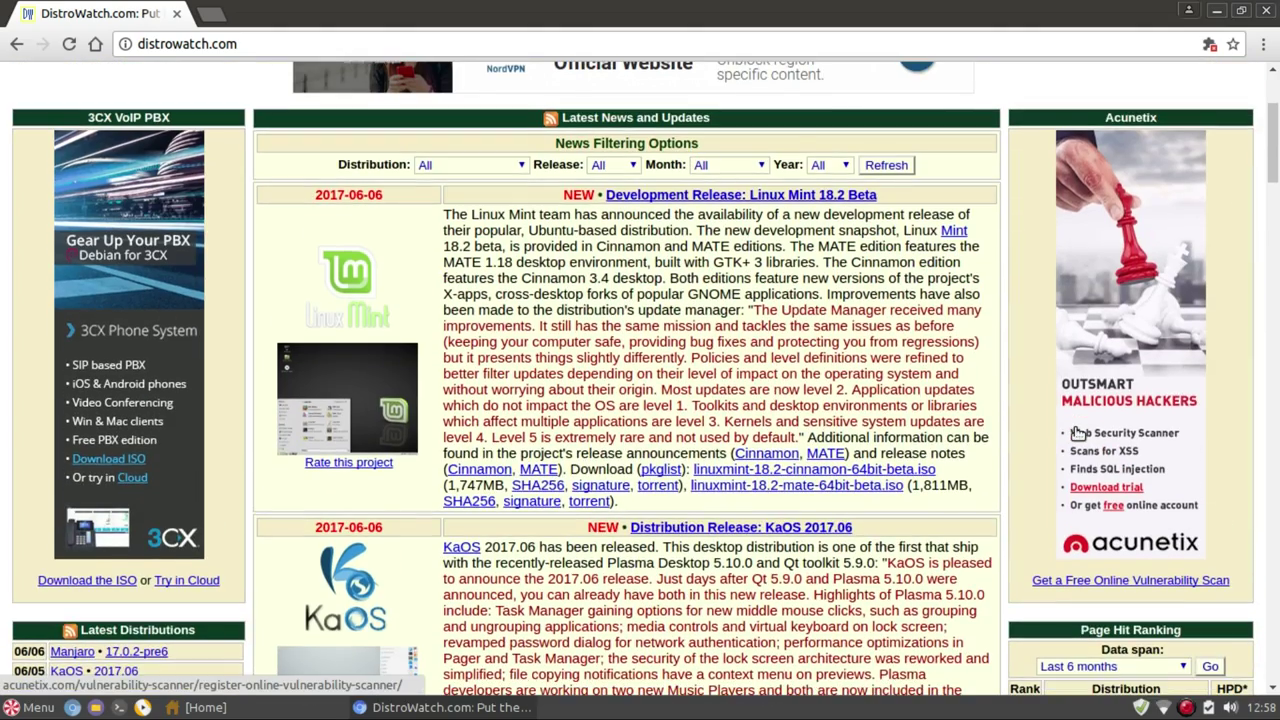
scroll(1078, 432, up, 2)
scroll(657, 420, down, 2)
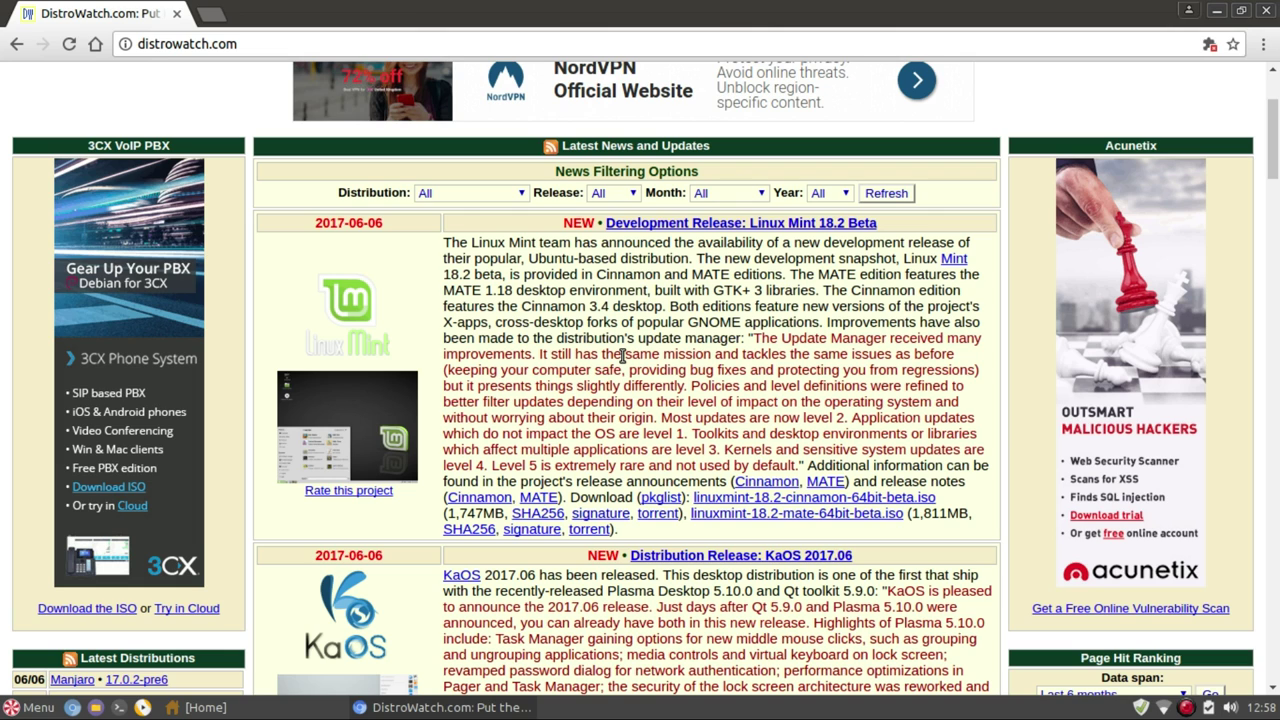
key(alt+F2)
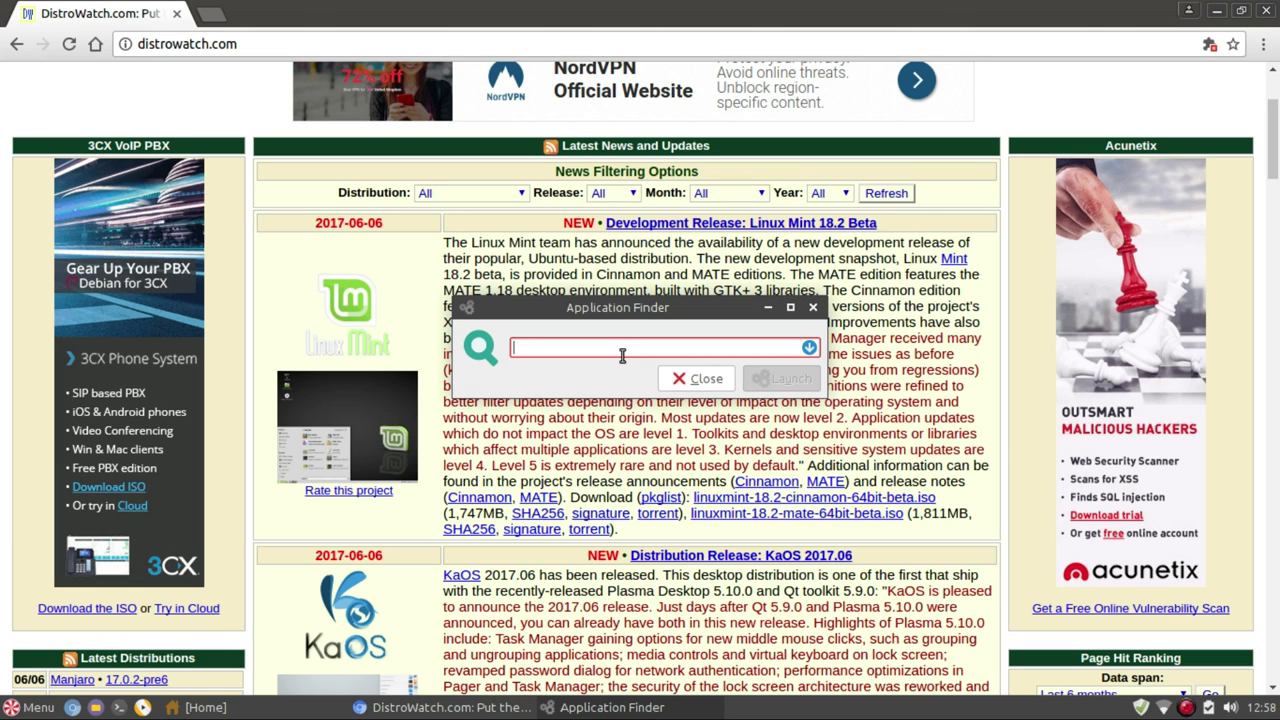
text(ele)
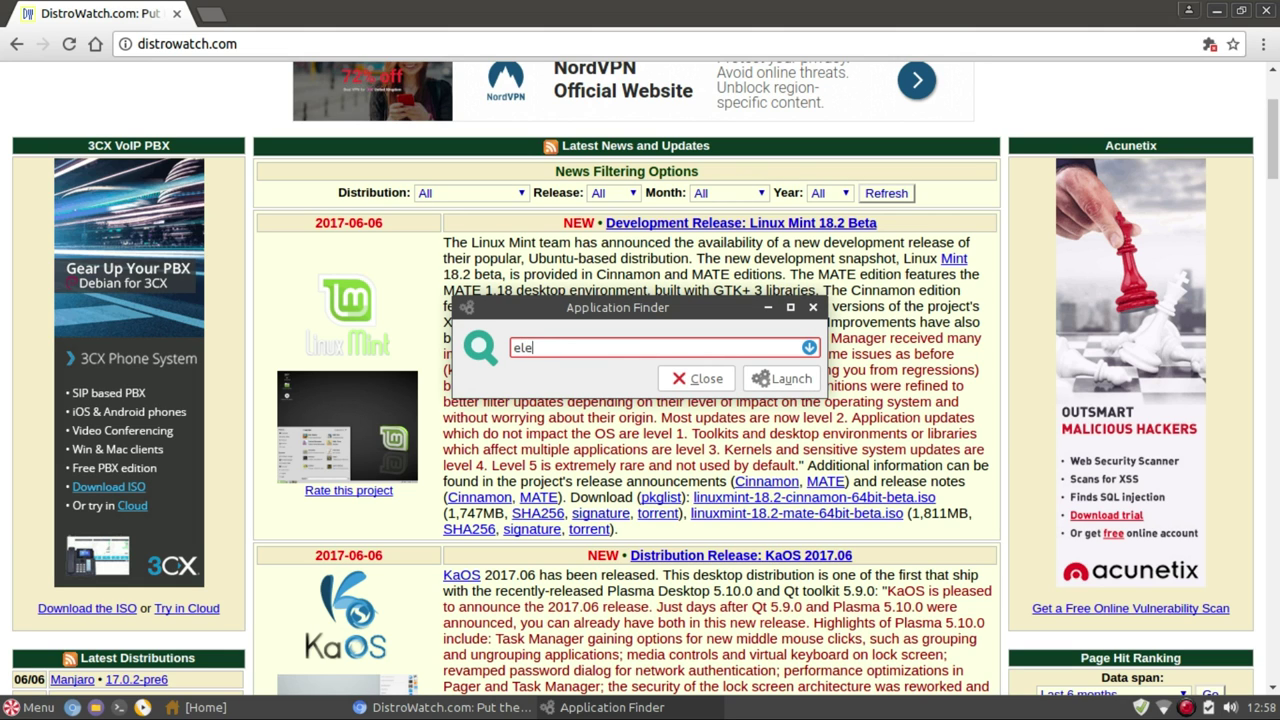
text(ctron)
text(https://)
click(686, 380)
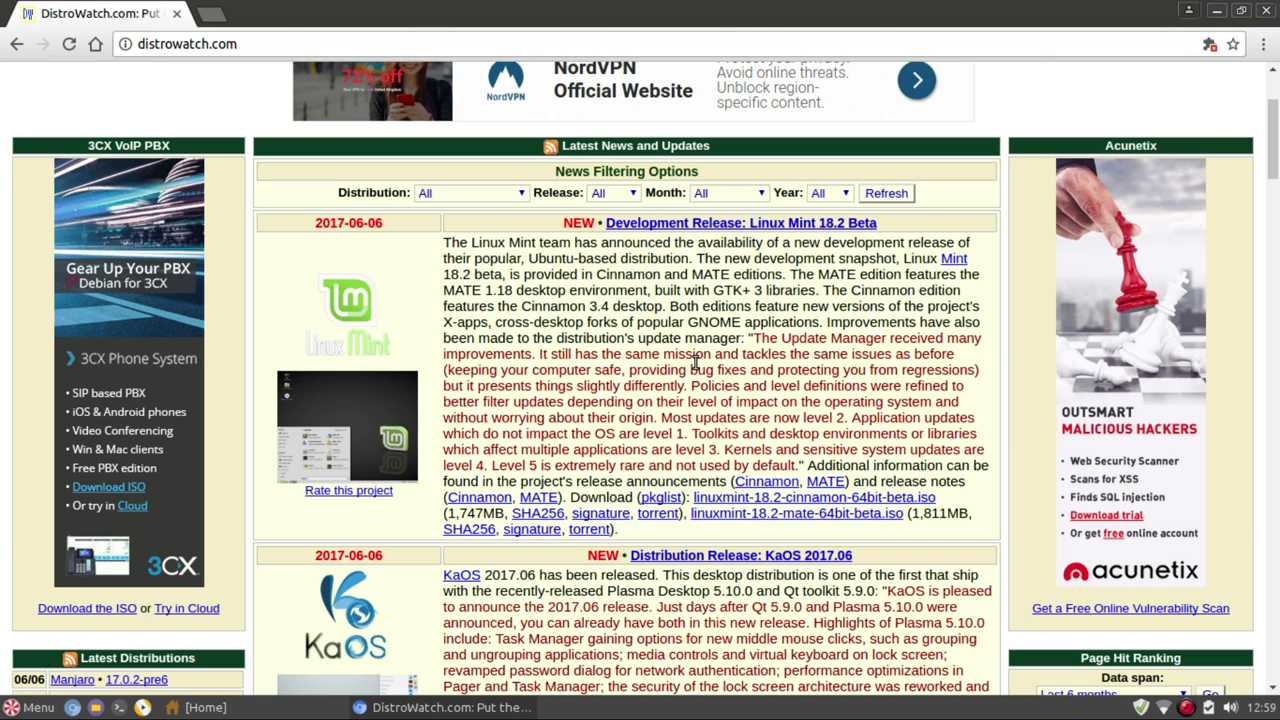
Step: Minimise the browser and look through the launcher's Internet and Office categories, closing the launcher when finished
click(30, 707)
click(30, 707)
click(450, 707)
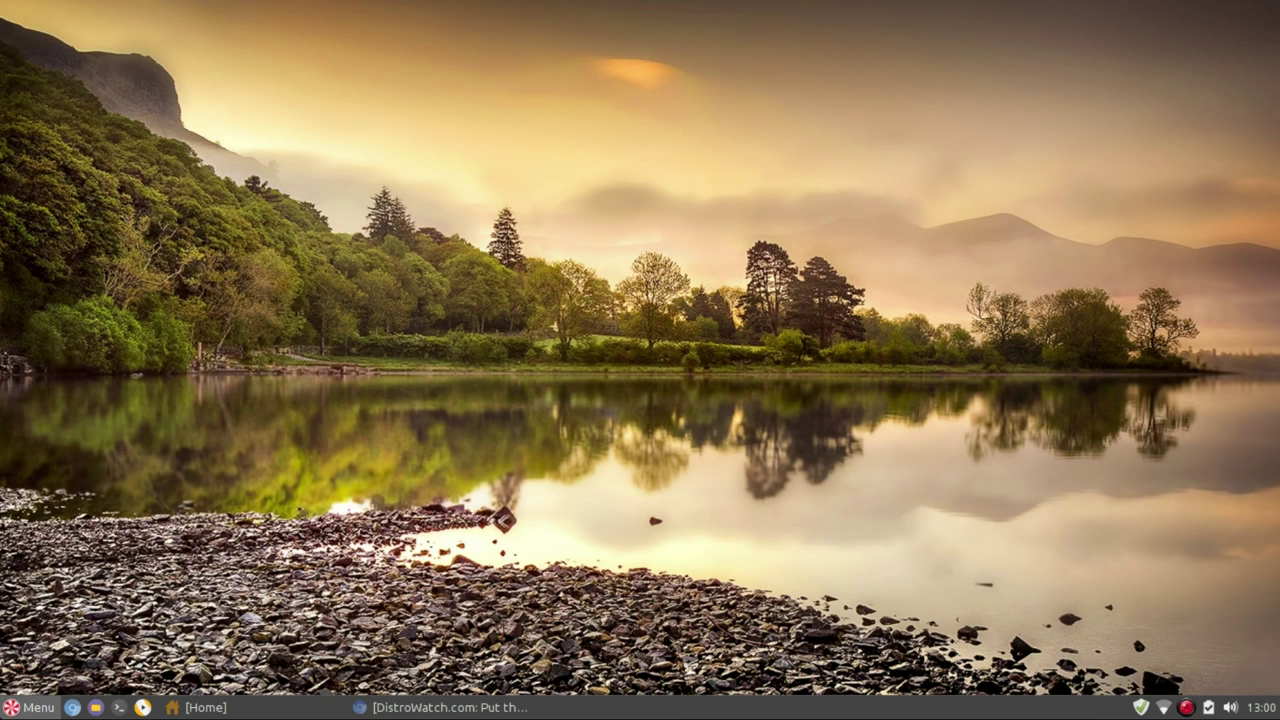
key(super)
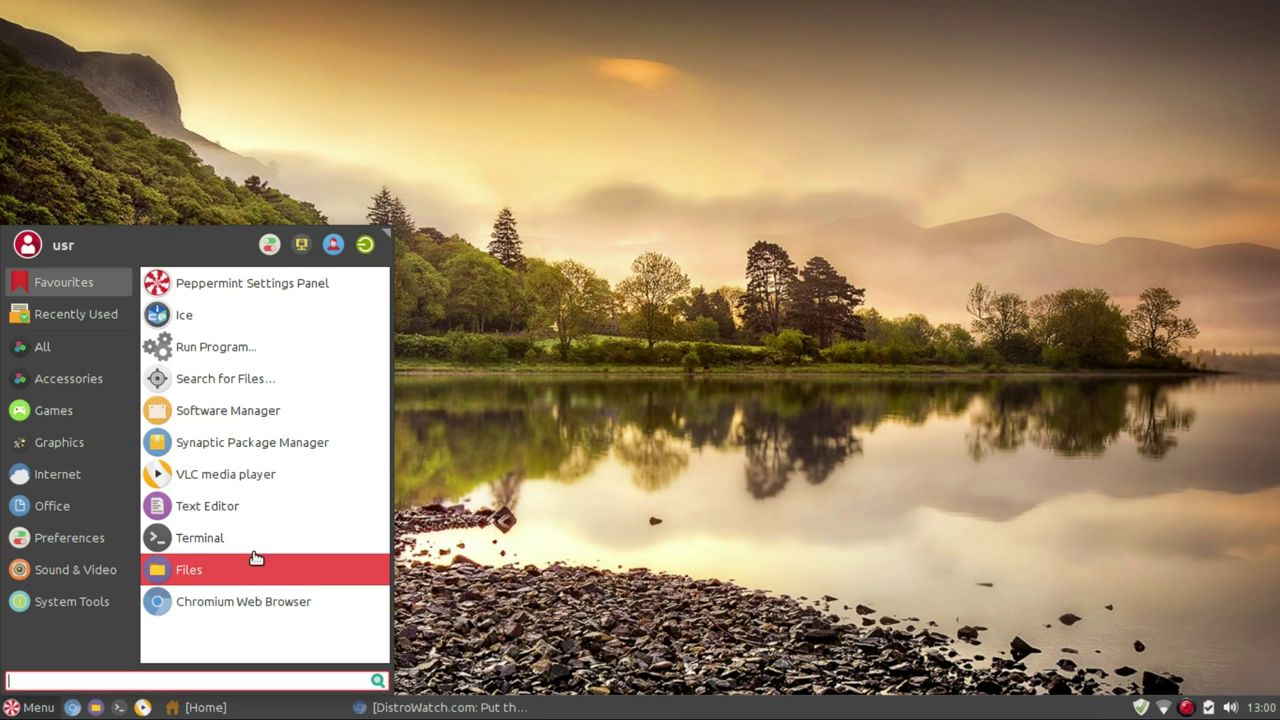
click(95, 467)
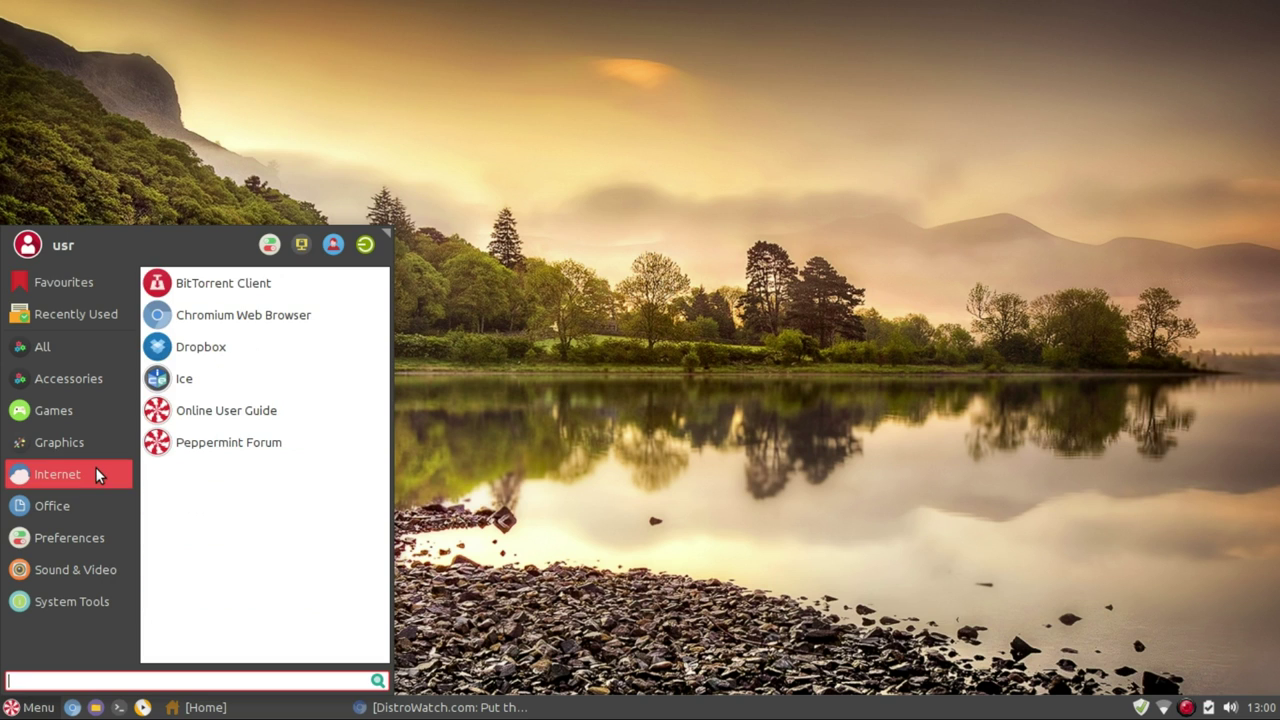
click(67, 513)
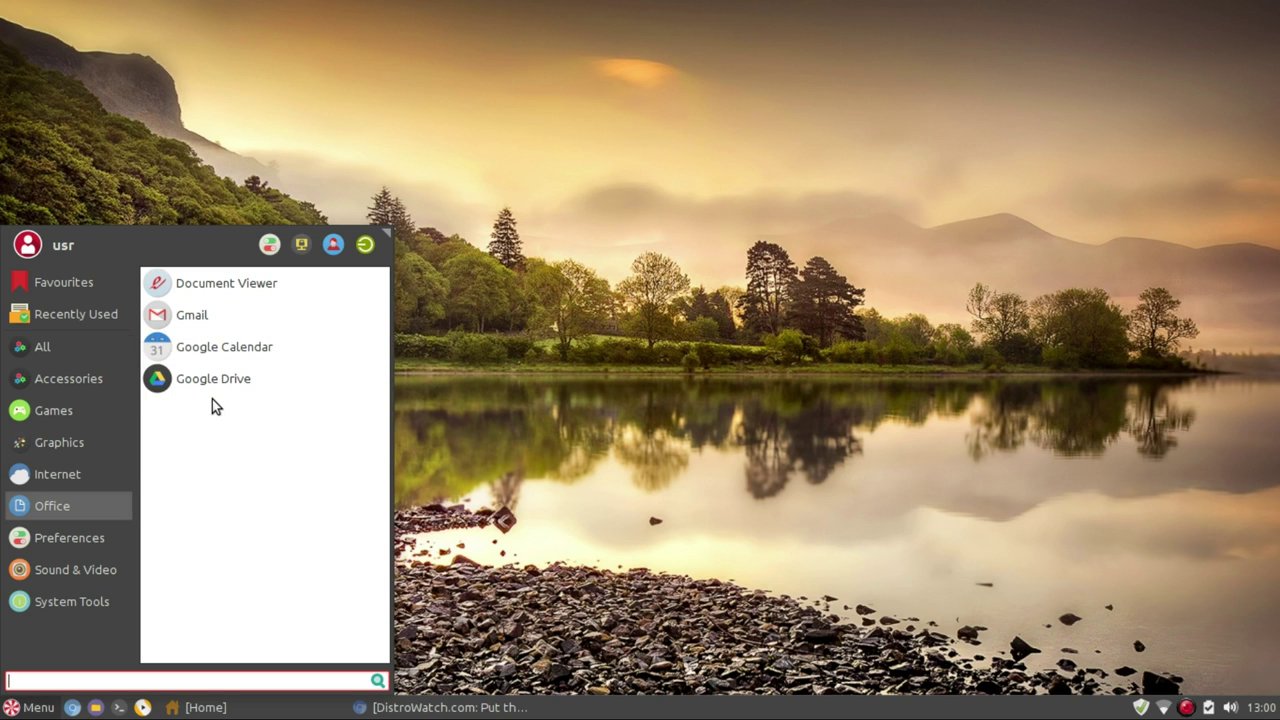
click(643, 393)
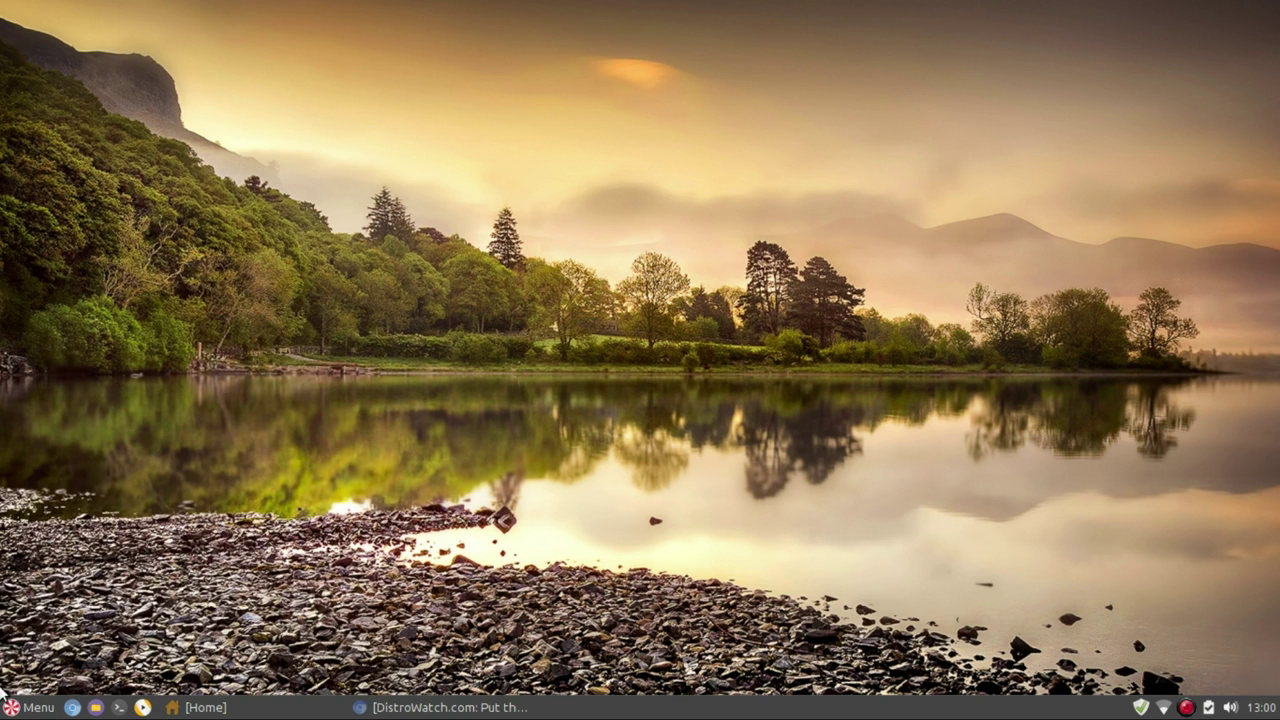
Step: Open the Peppermint Settings Panel from the launcher and start Customize Look and Feel
click(30, 707)
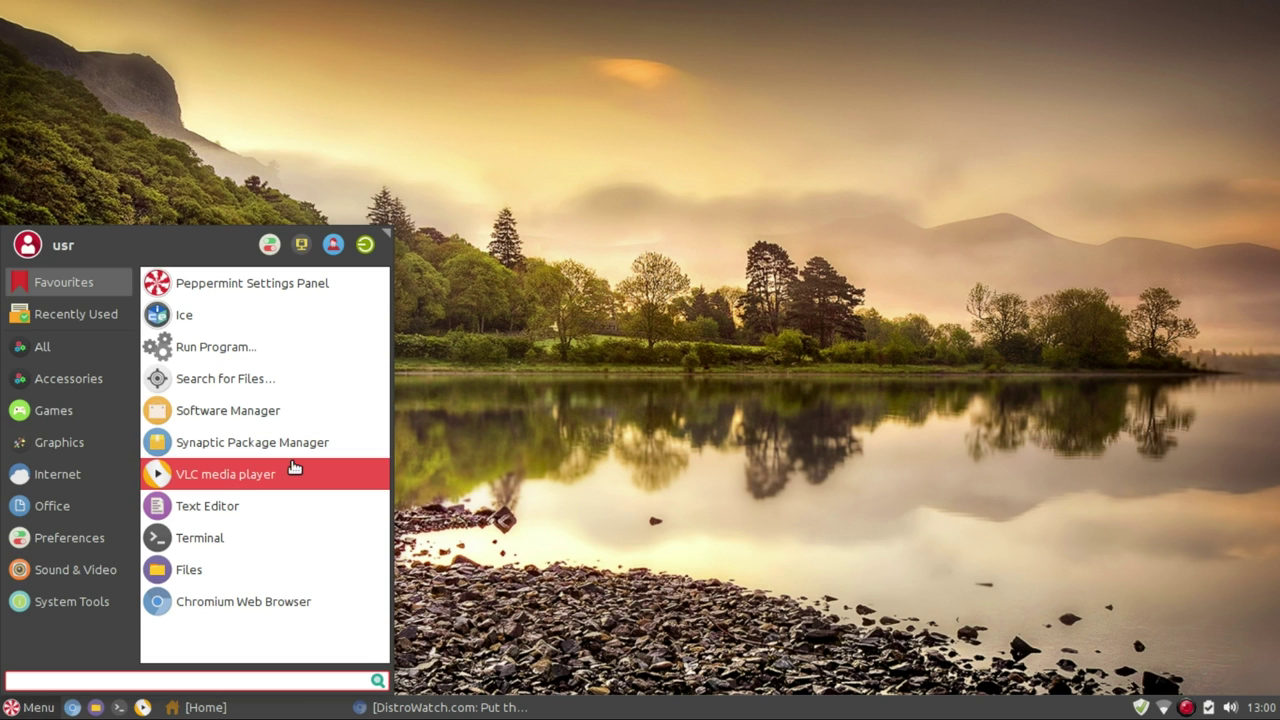
click(268, 245)
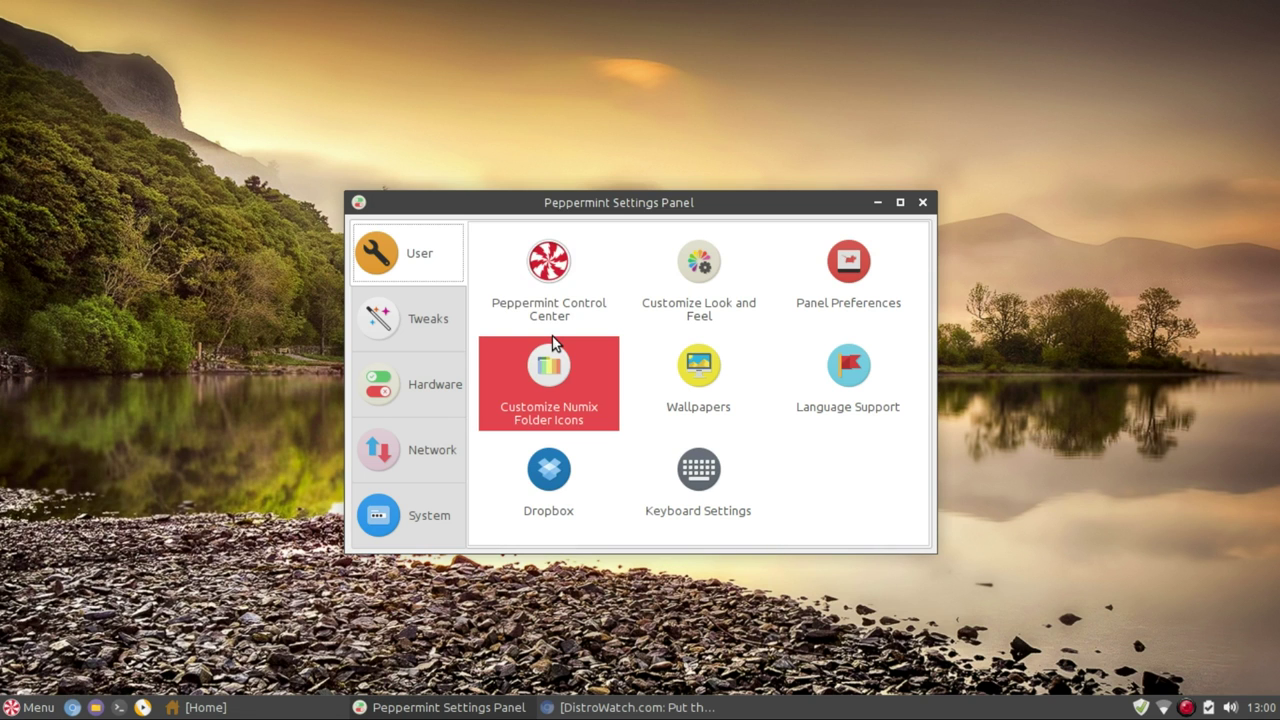
click(695, 275)
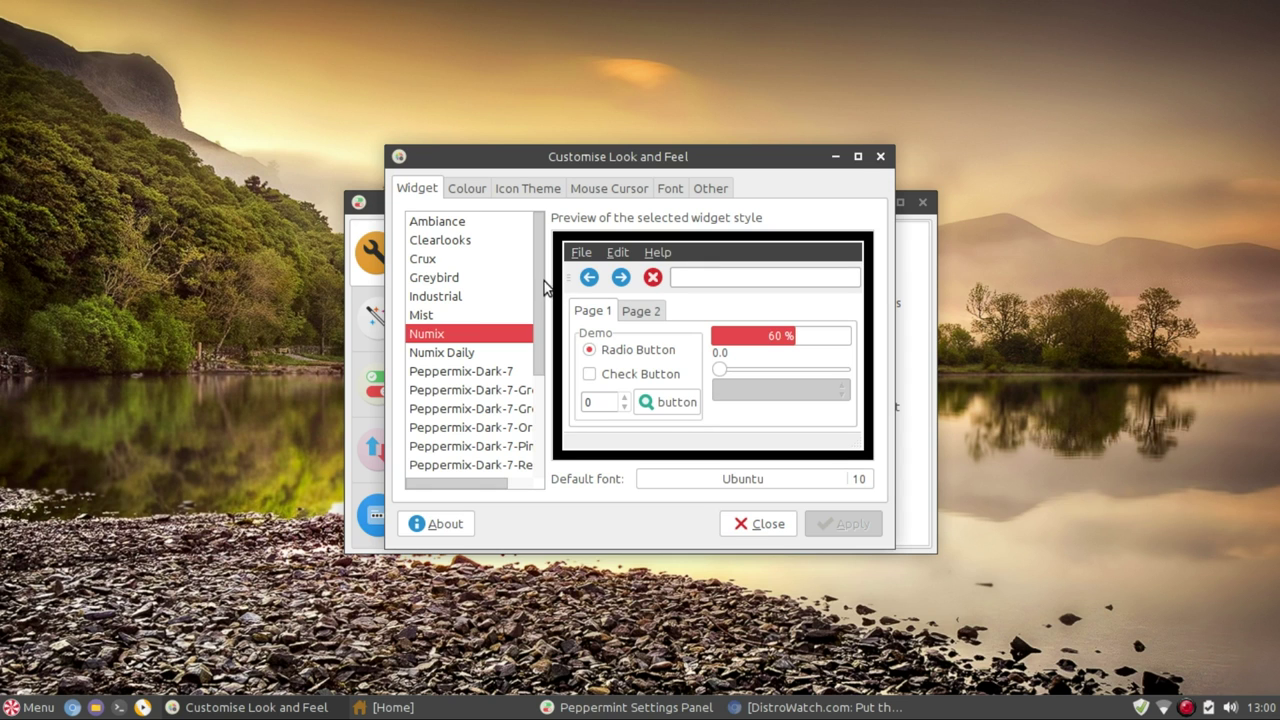
Step: Preview the Greybird widget style and reselect Numix
drag(548, 290, 533, 255)
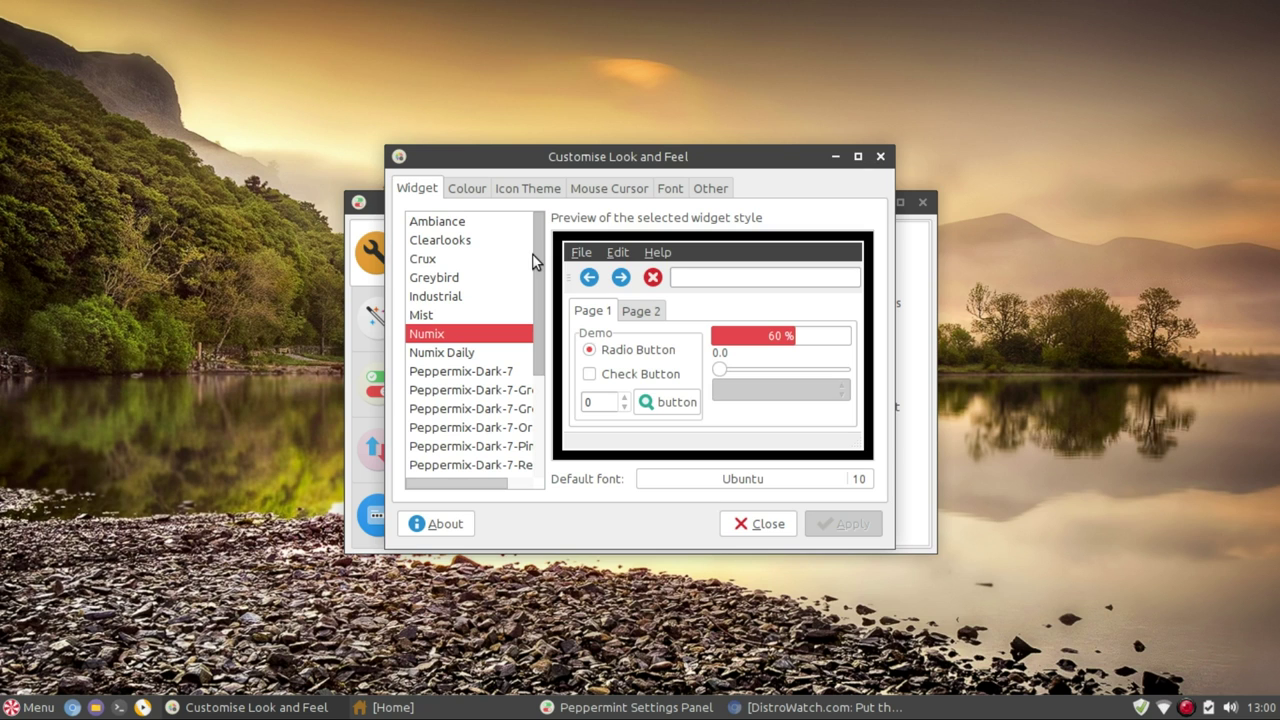
click(455, 284)
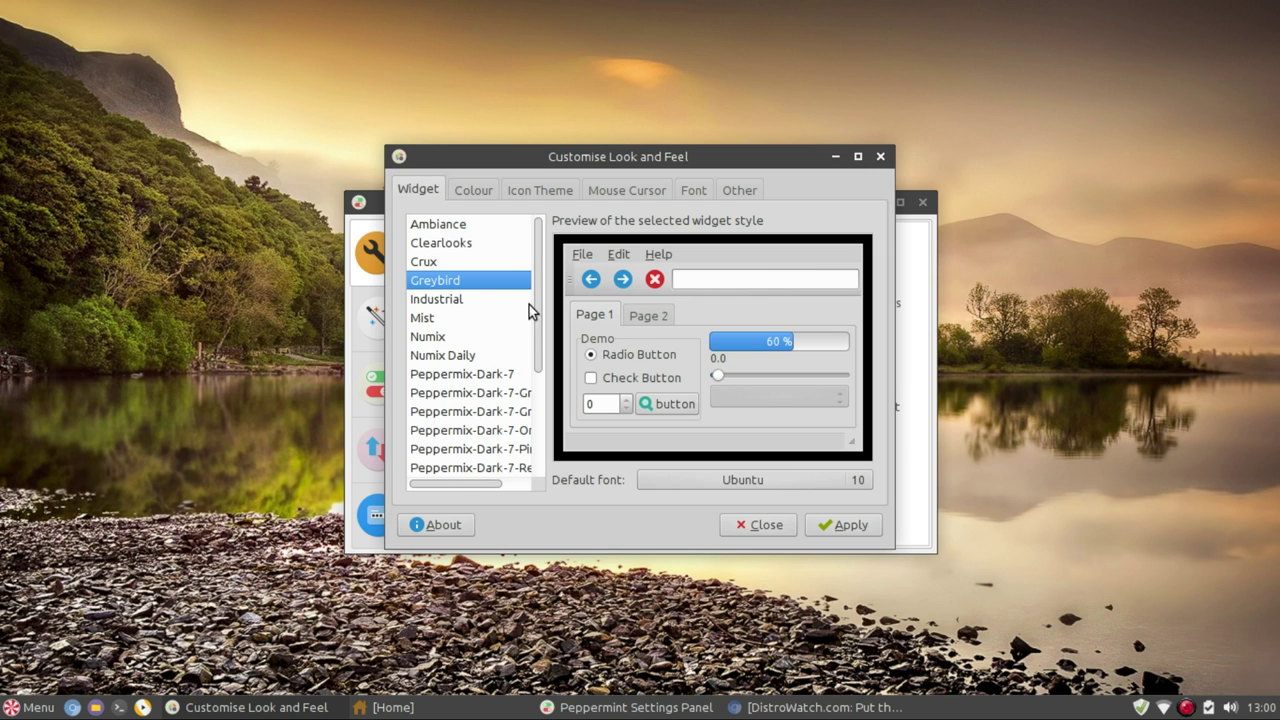
click(453, 334)
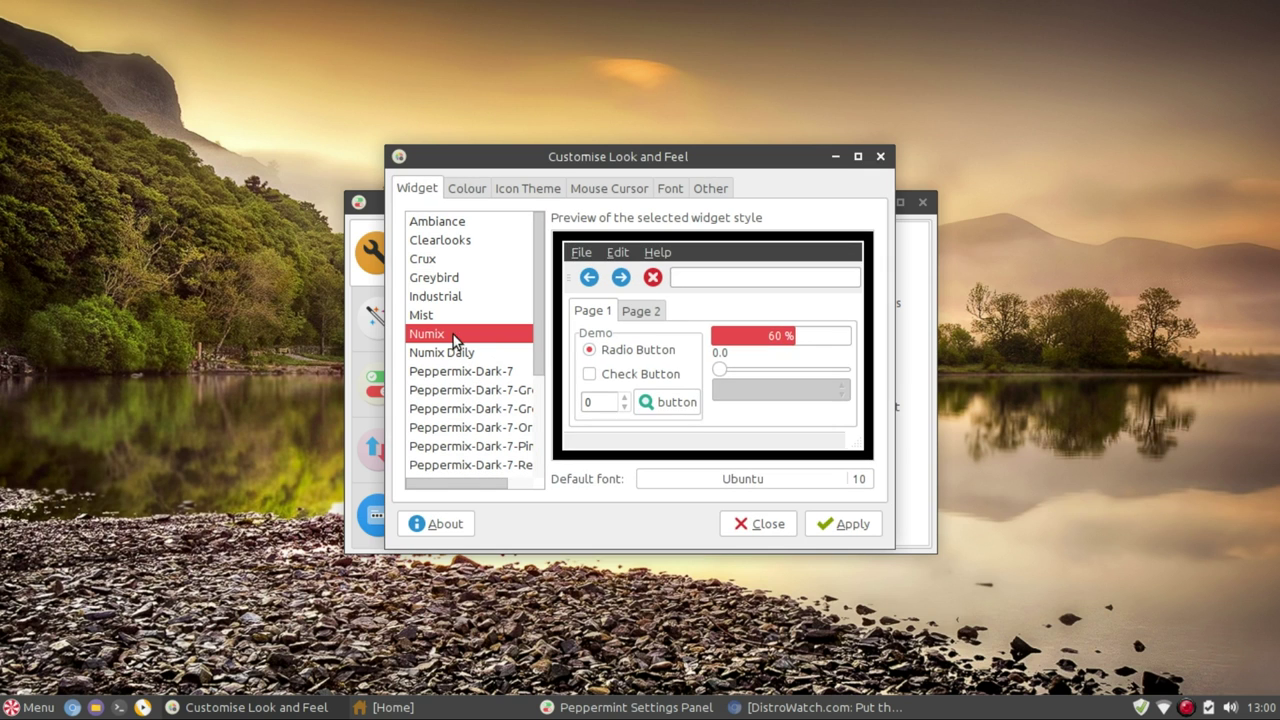
Step: Close Customise Look and Feel and look through the launcher's Internet, Office and Sound & Video categories, closing the launcher when finished
click(749, 526)
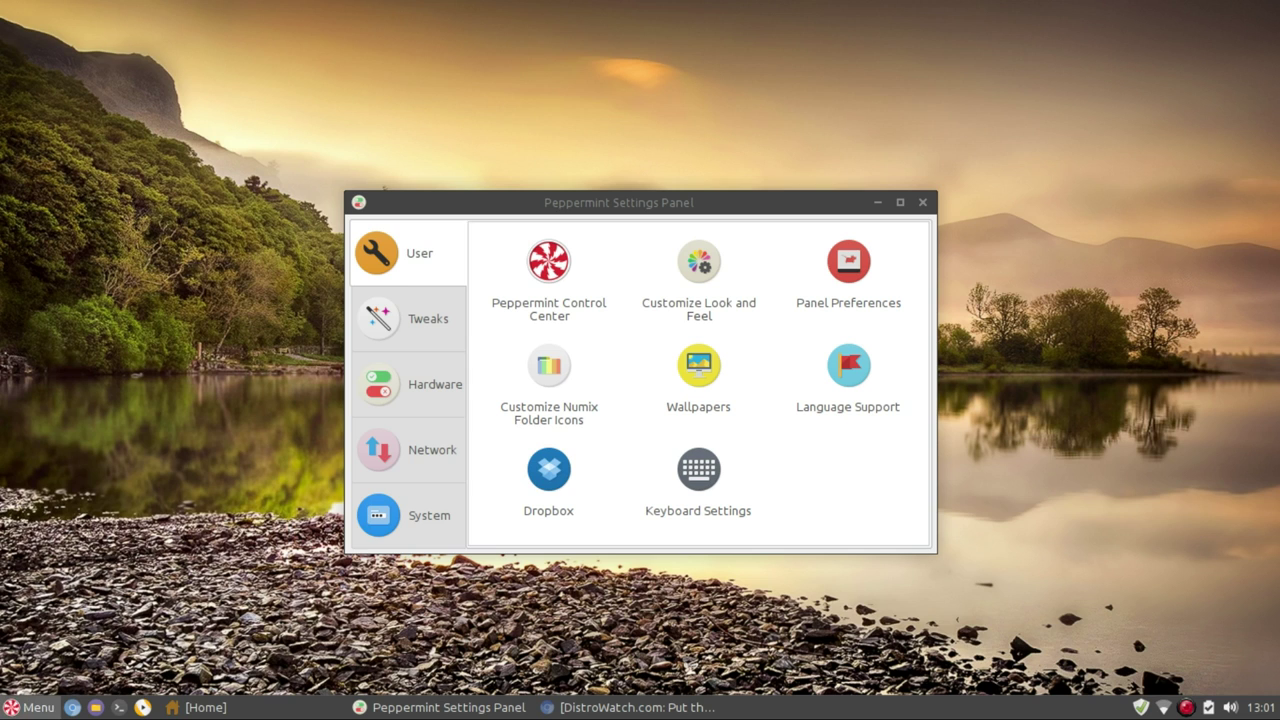
click(30, 707)
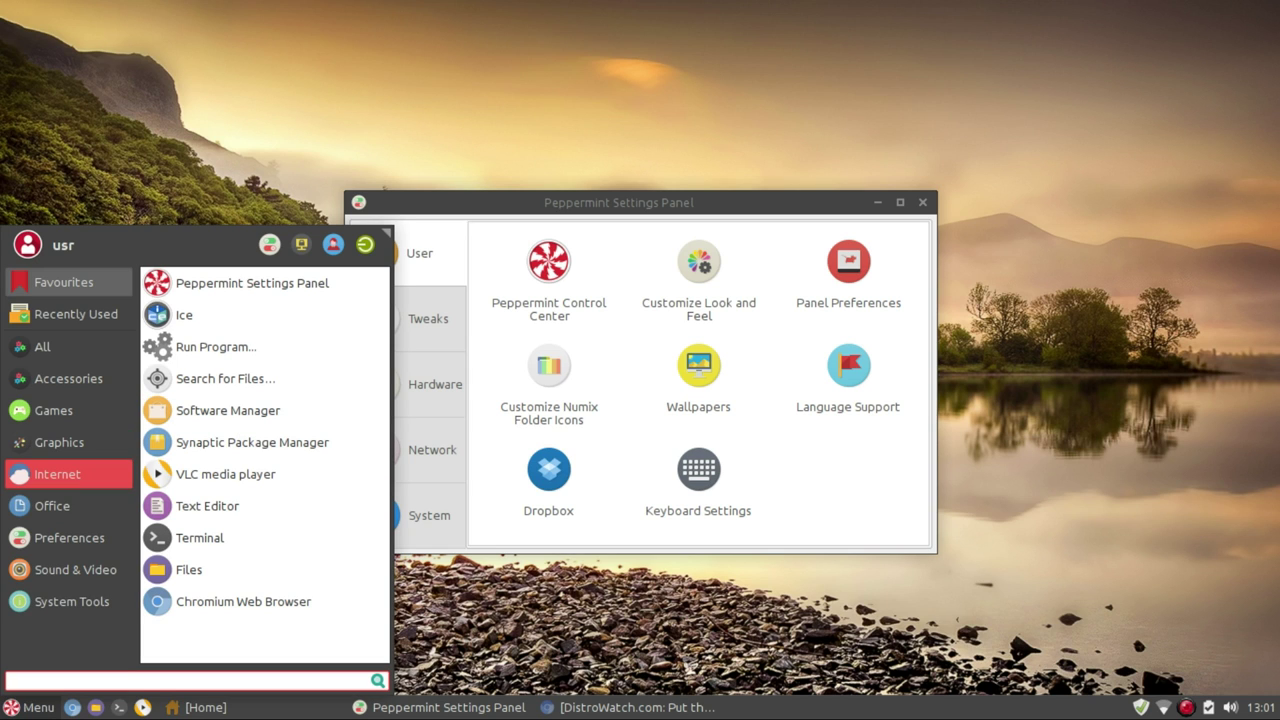
click(57, 474)
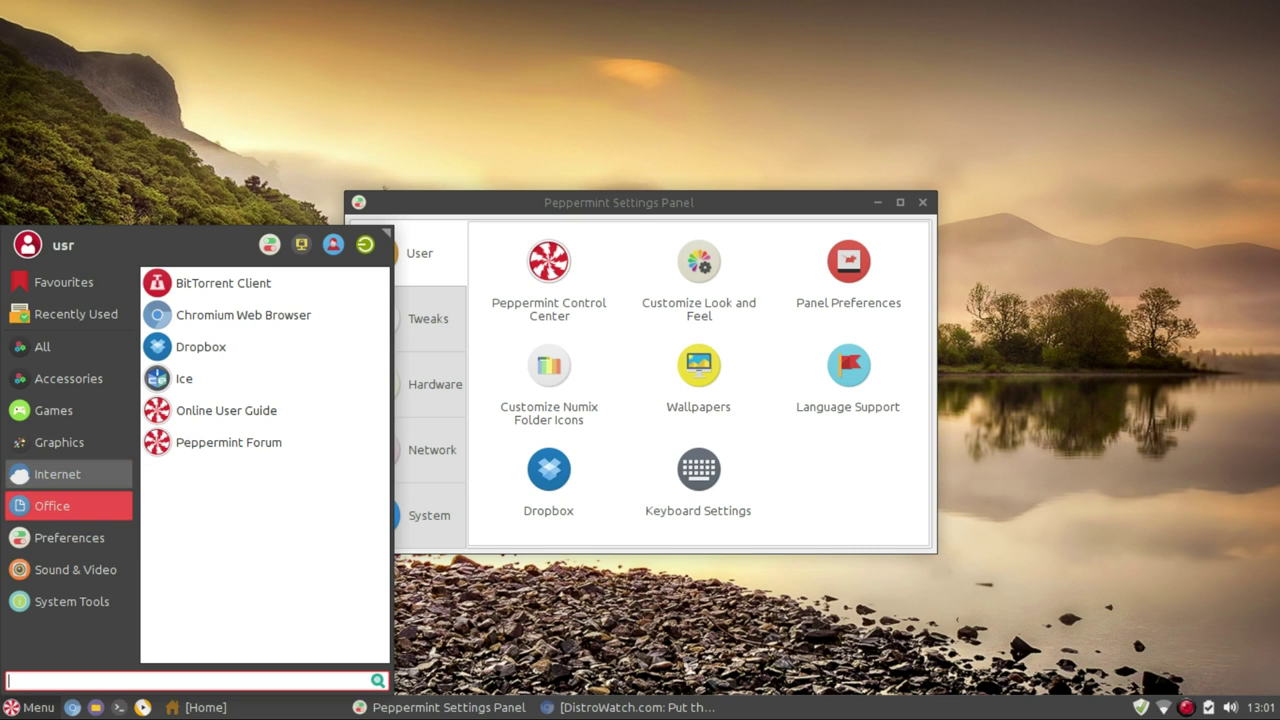
click(52, 506)
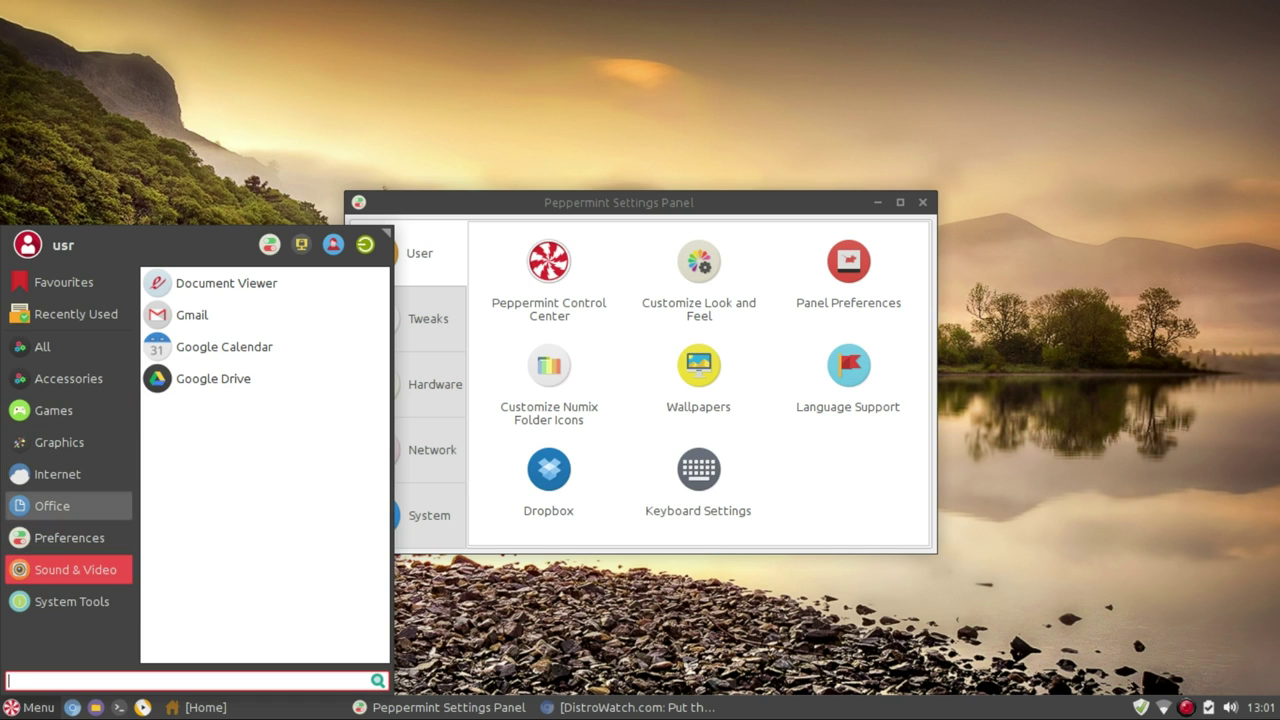
click(75, 569)
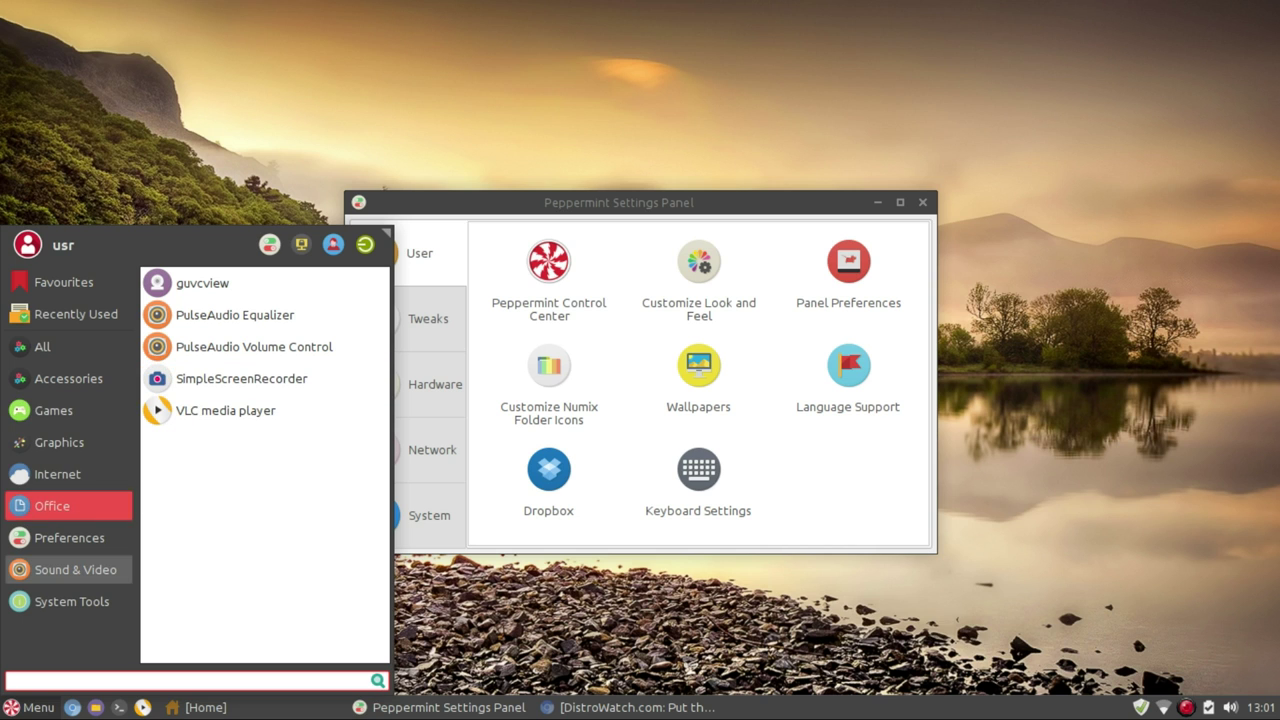
click(68, 505)
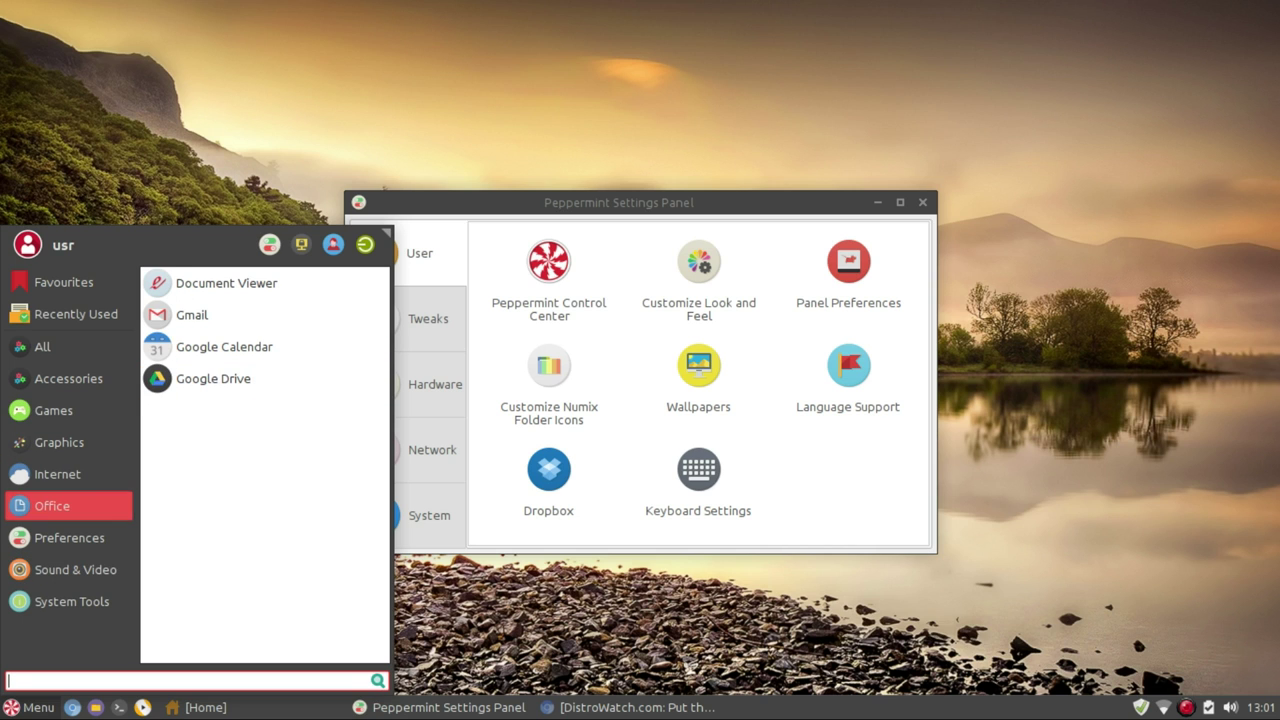
key(Escape)
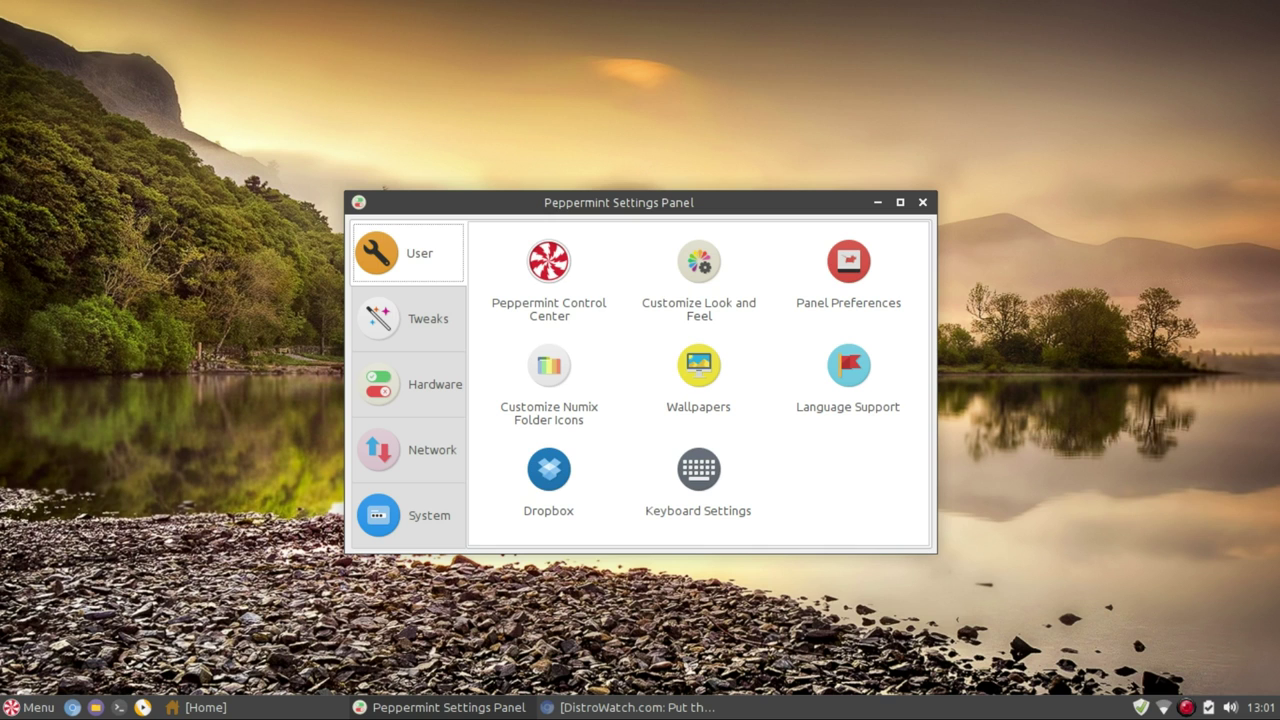
Step: View the launcher's Graphics category and close the launcher
key(super)
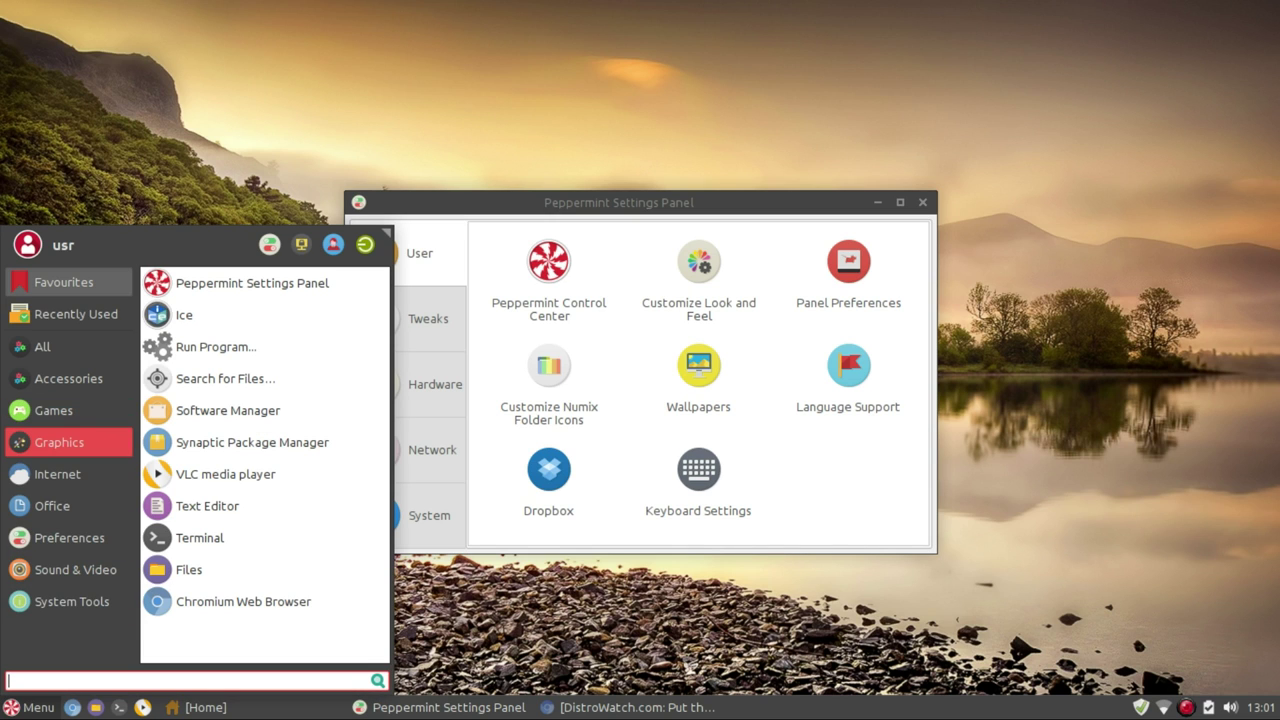
key(Return)
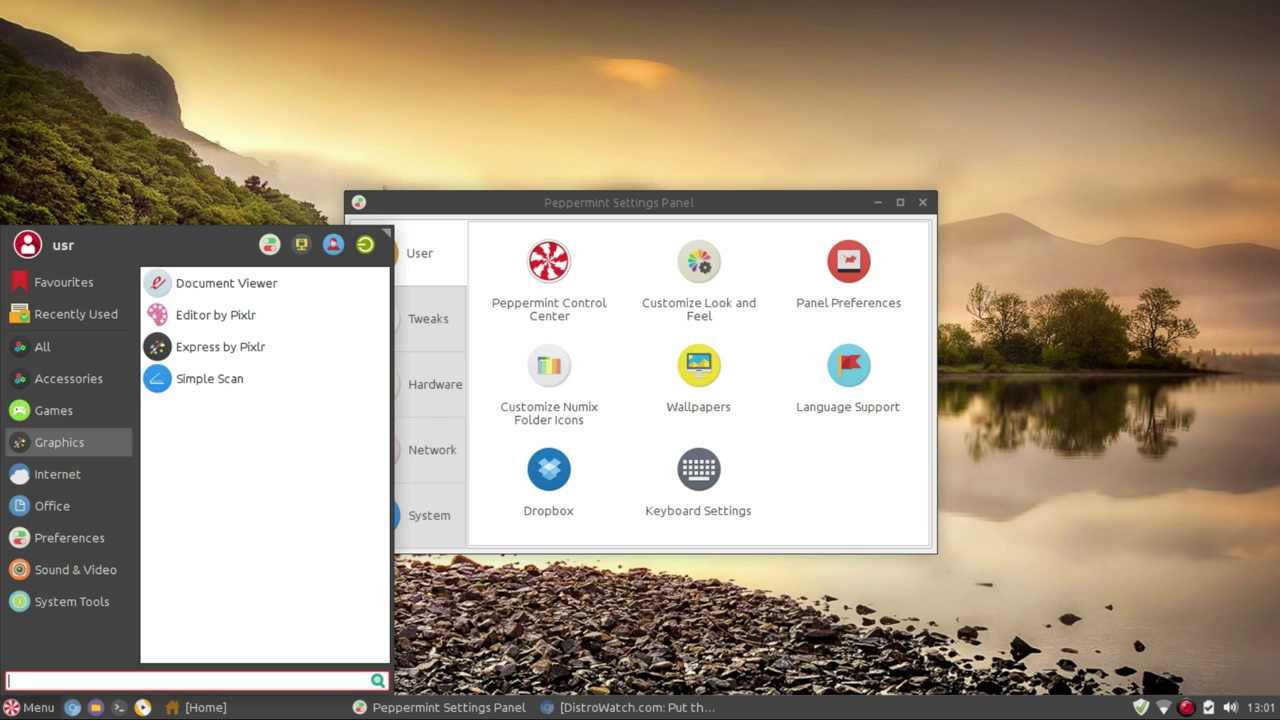
key(Escape)
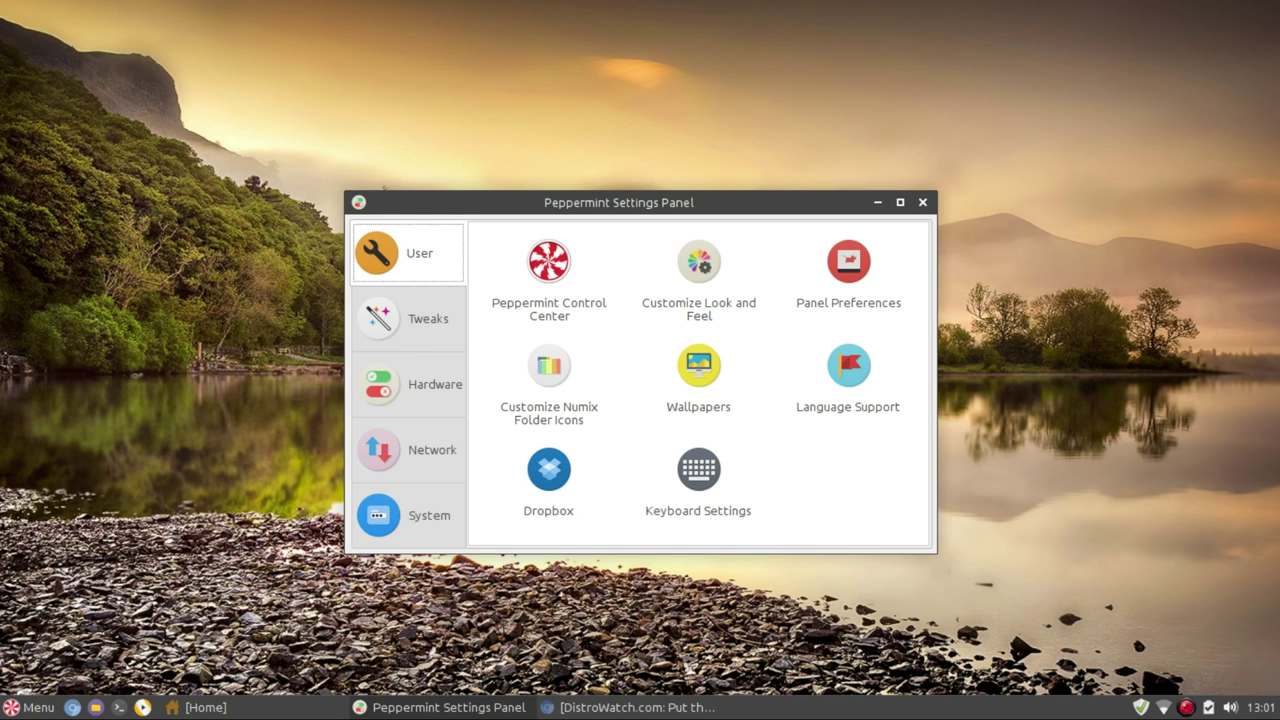
Step: Open the Wallpapers chooser with the desktop's Change Desktop Background command
key(Menu)
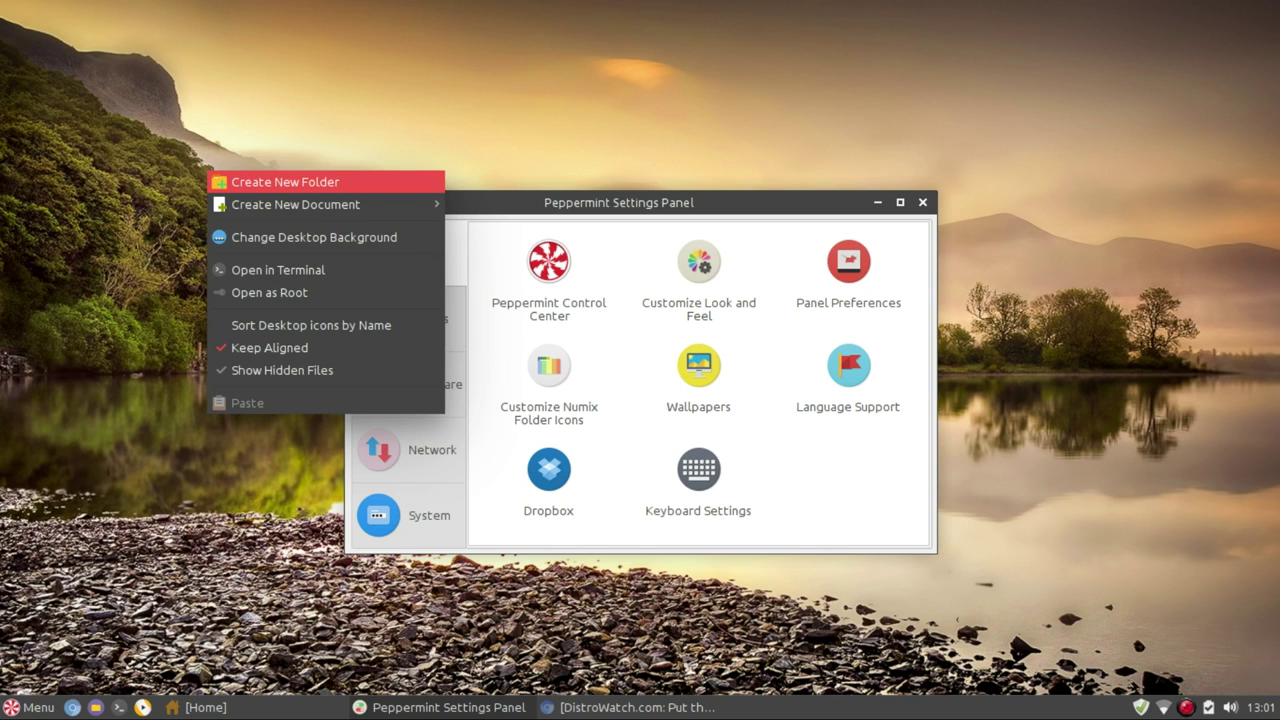
key(Down)
key(Down)
key(Down)
key(Down)
key(Down)
key(Down)
key(Up)
key(Up)
key(Down)
key(Up)
key(Up)
key(Up)
key(Return)
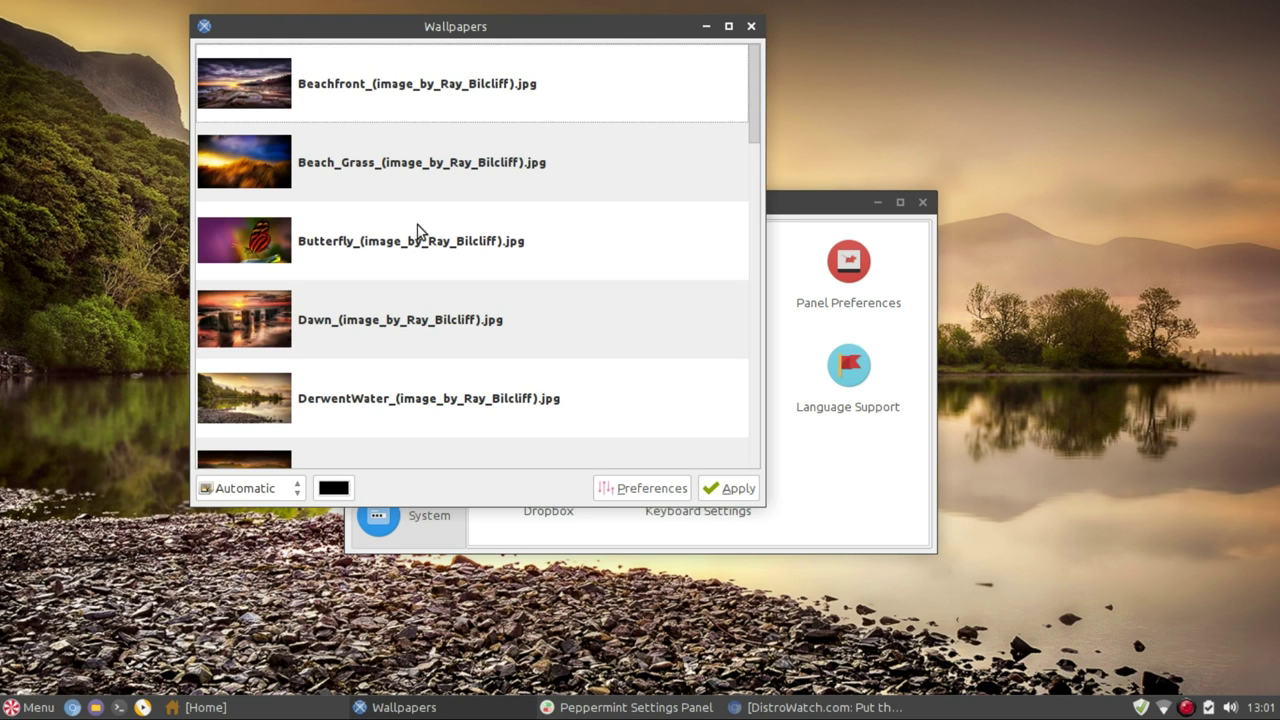
Step: Apply the Rocky_Shores image as the desktop wallpaper
scroll(418, 230, down, 12)
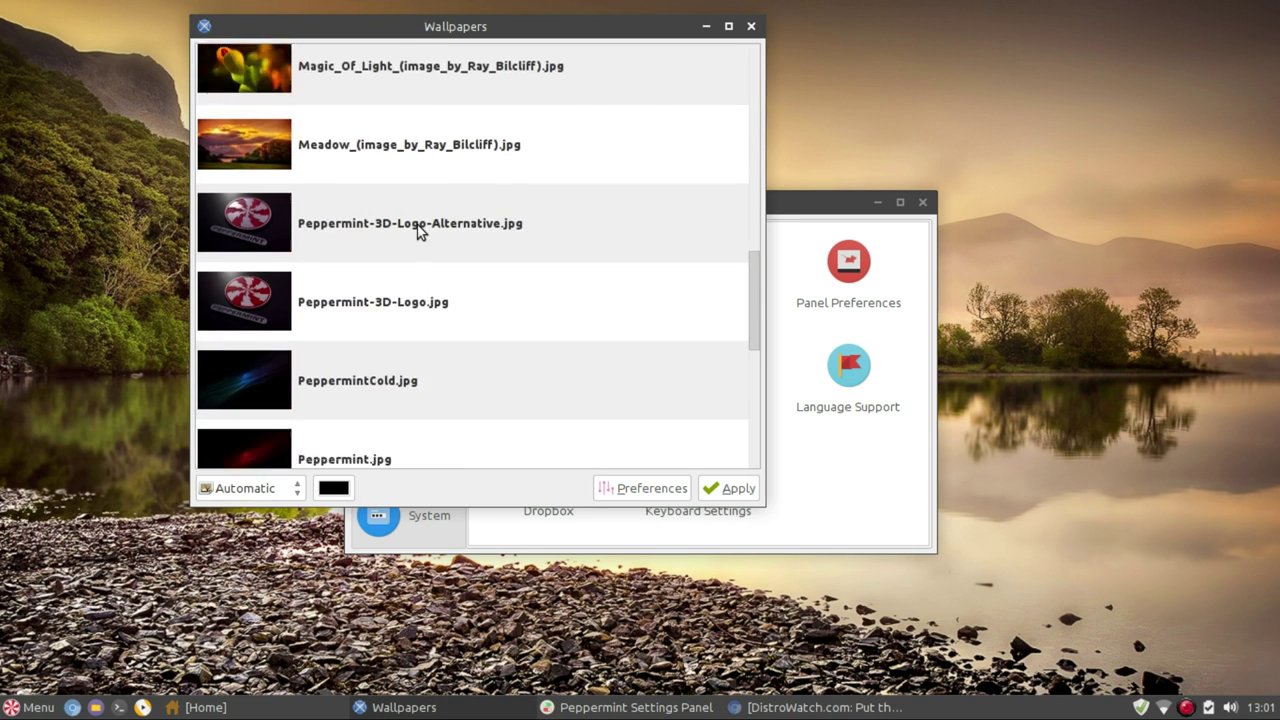
scroll(418, 230, down, 5)
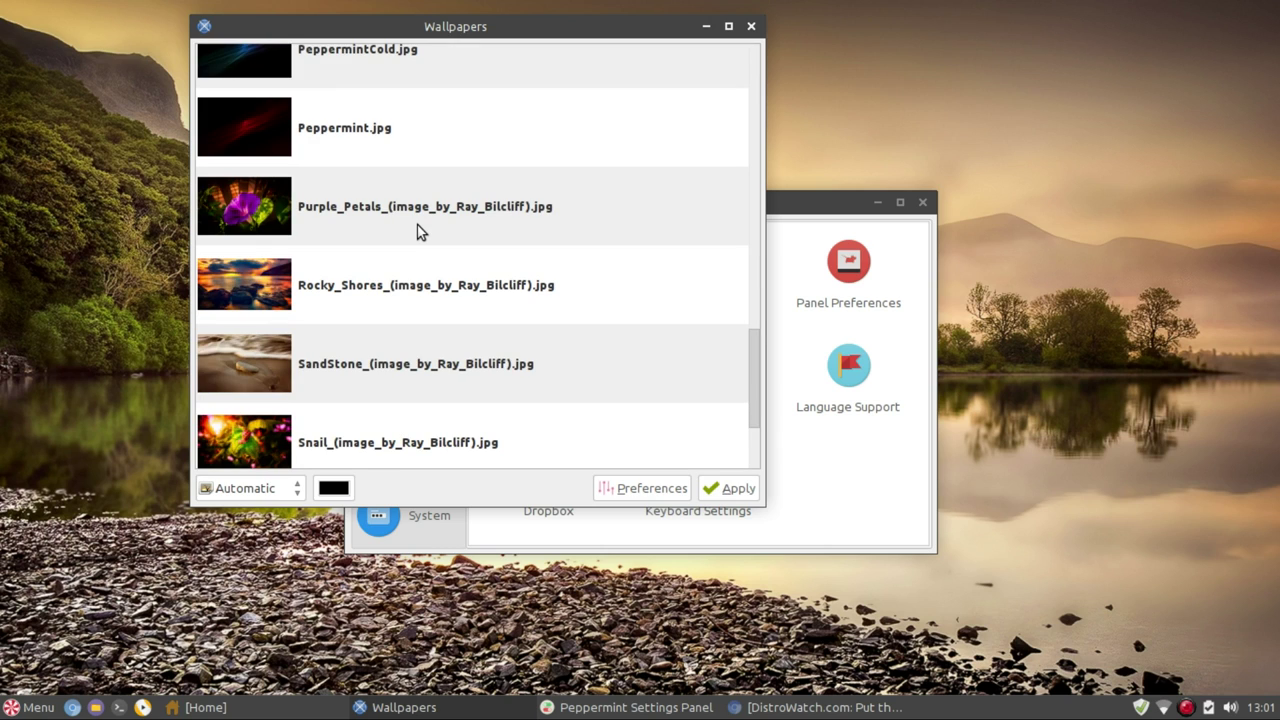
click(418, 256)
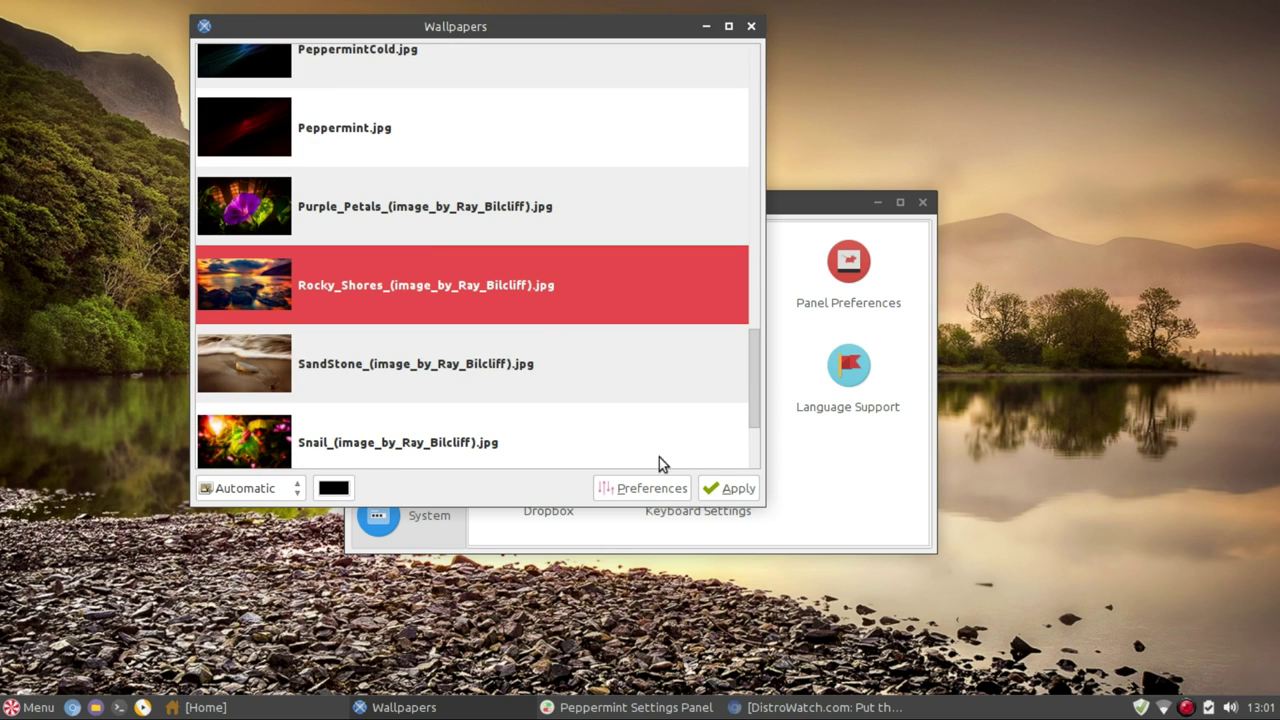
click(716, 490)
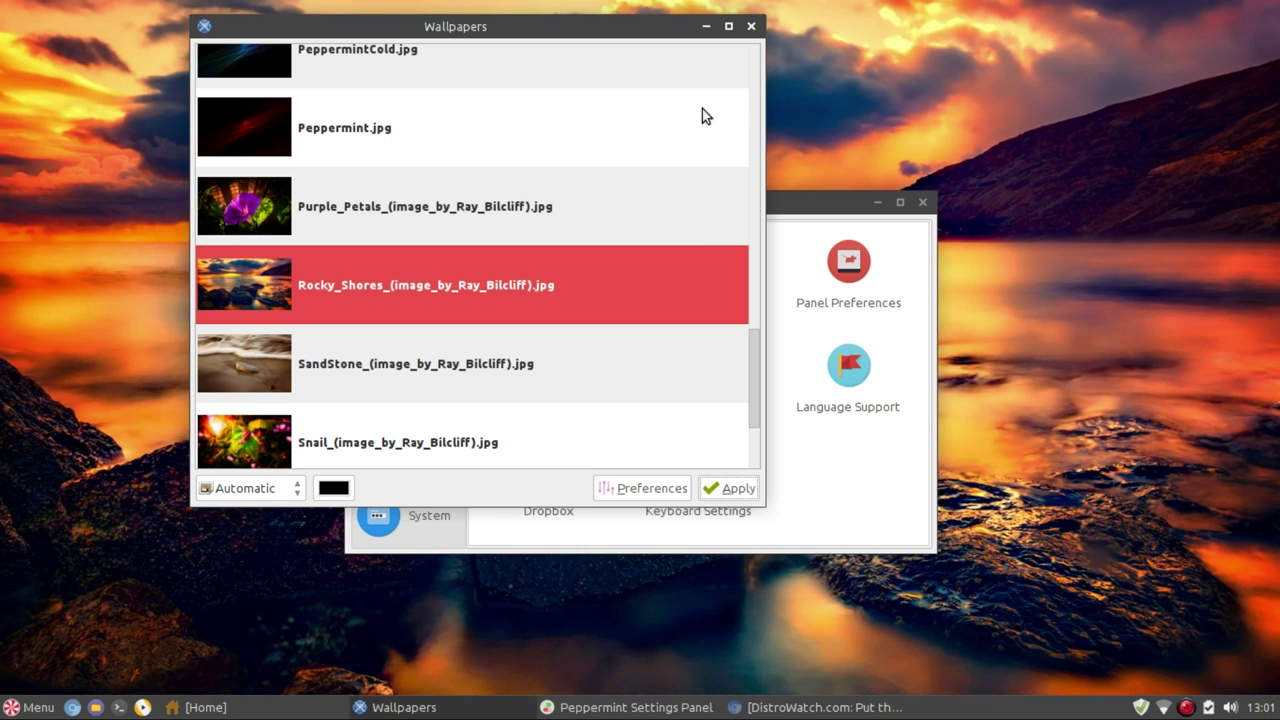
Step: Minimise the Wallpapers and Peppermint Settings Panel windows to view the bare desktop, leaving the browser minimised too
click(706, 28)
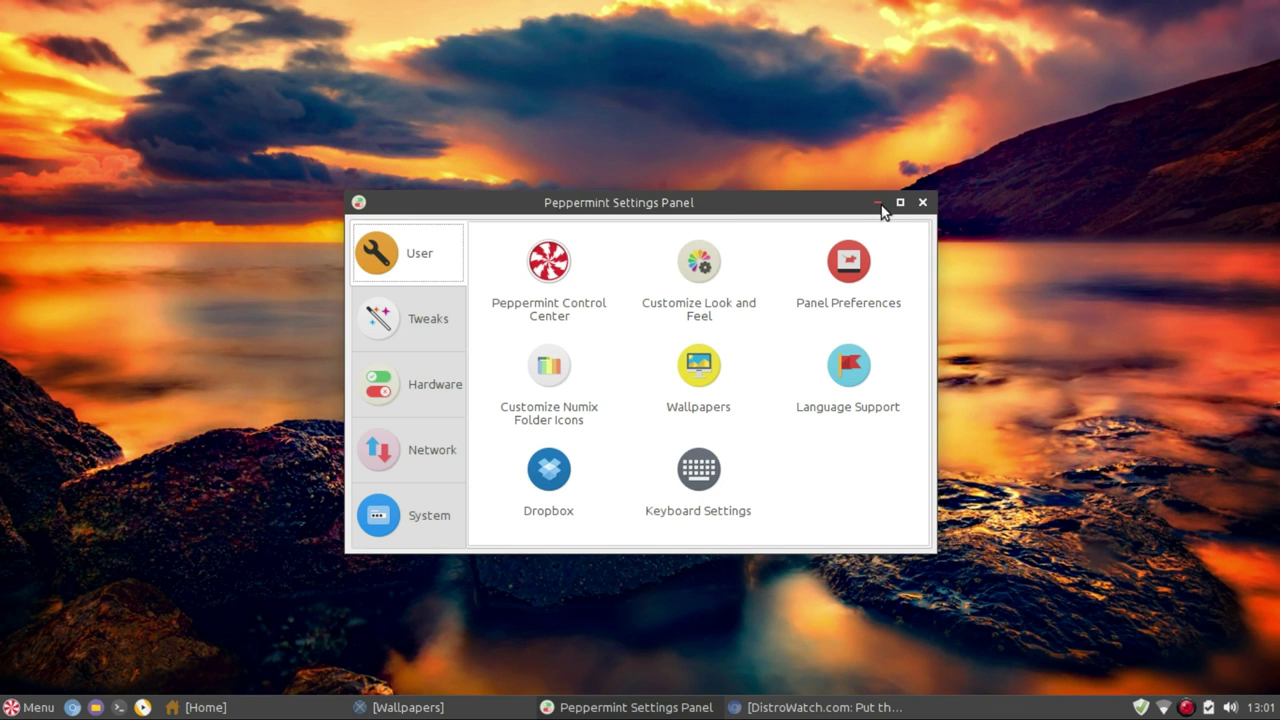
click(879, 203)
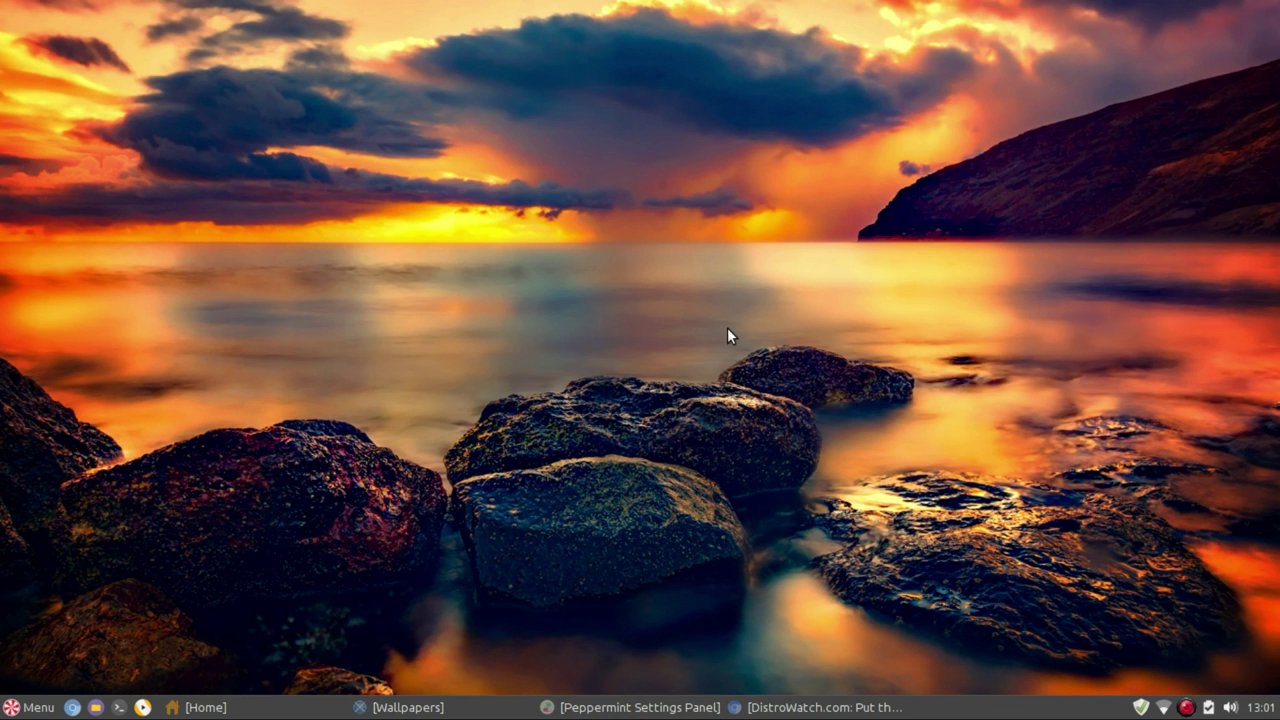
click(650, 710)
click(650, 710)
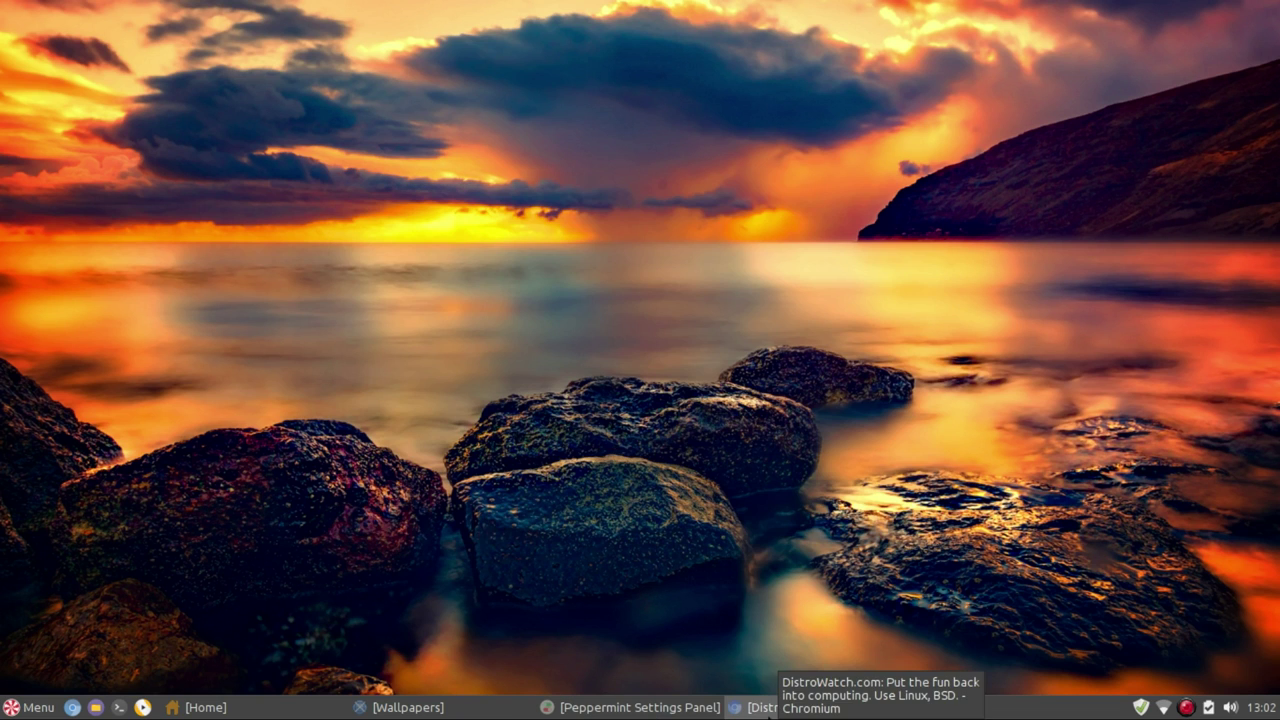
click(765, 710)
click(767, 712)
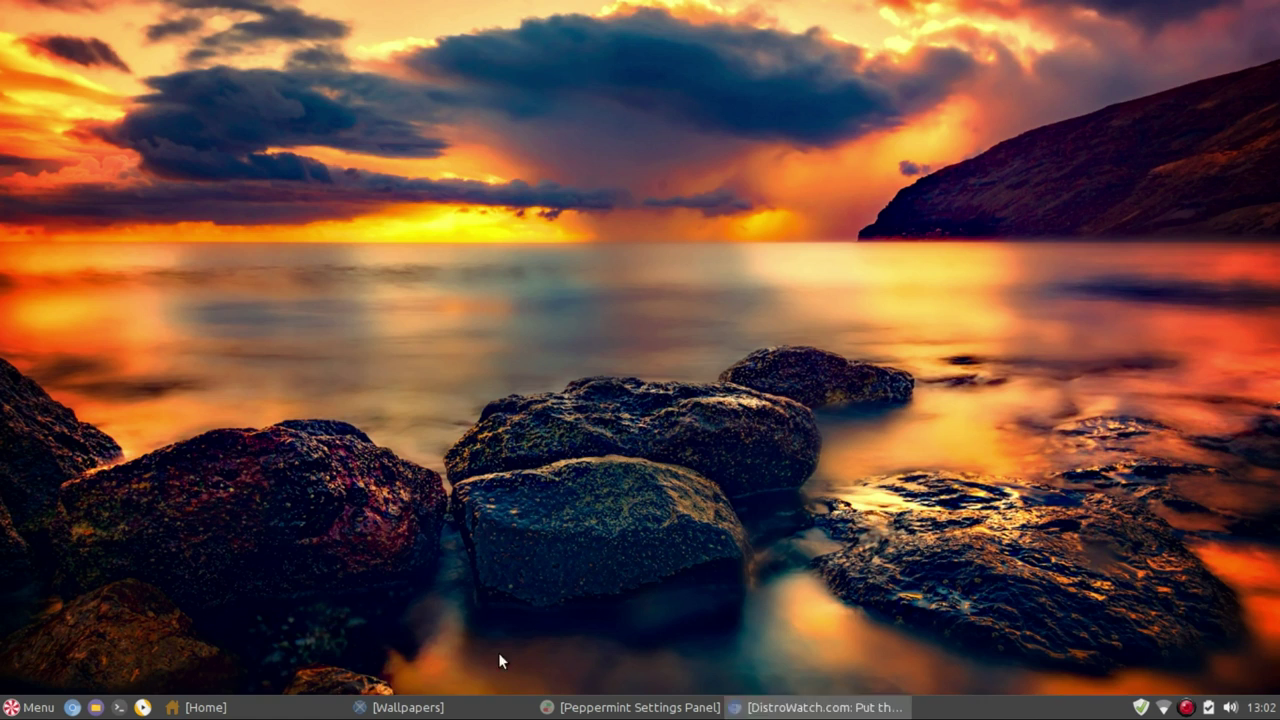
Step: Restore the Wallpapers window, apply the Snail image as the desktop wallpaper and minimise the window again
click(400, 707)
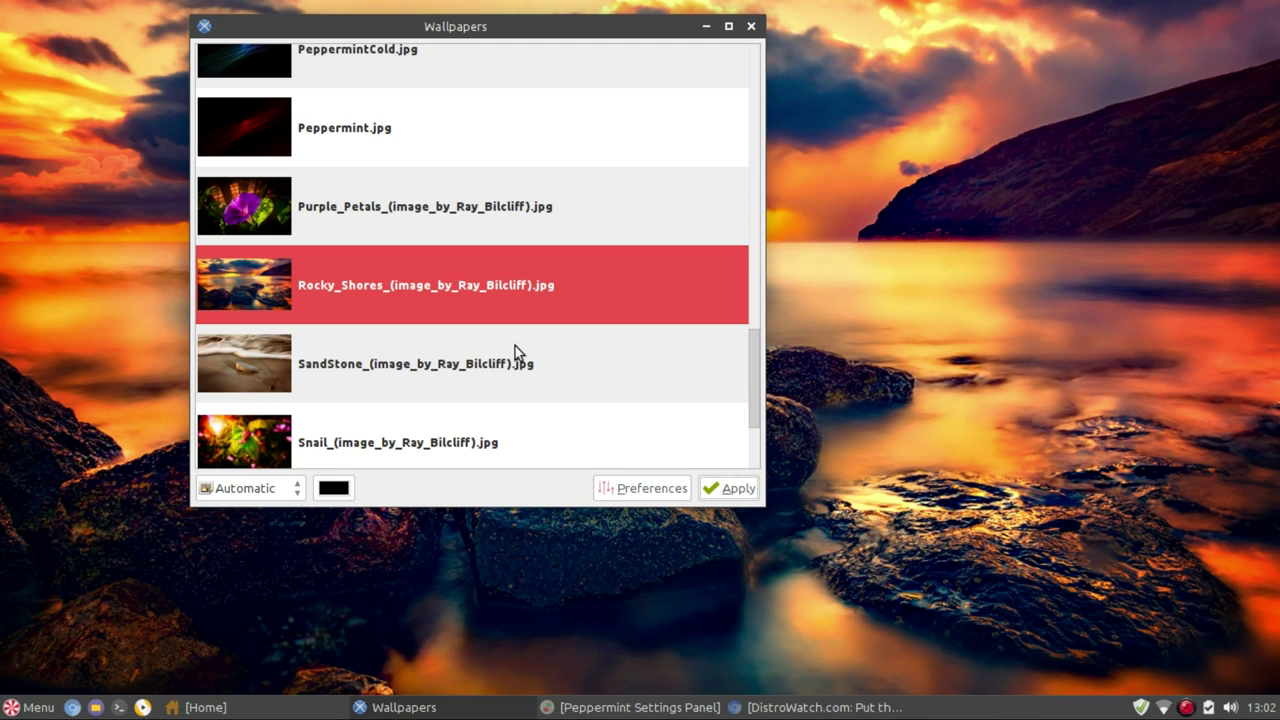
click(459, 430)
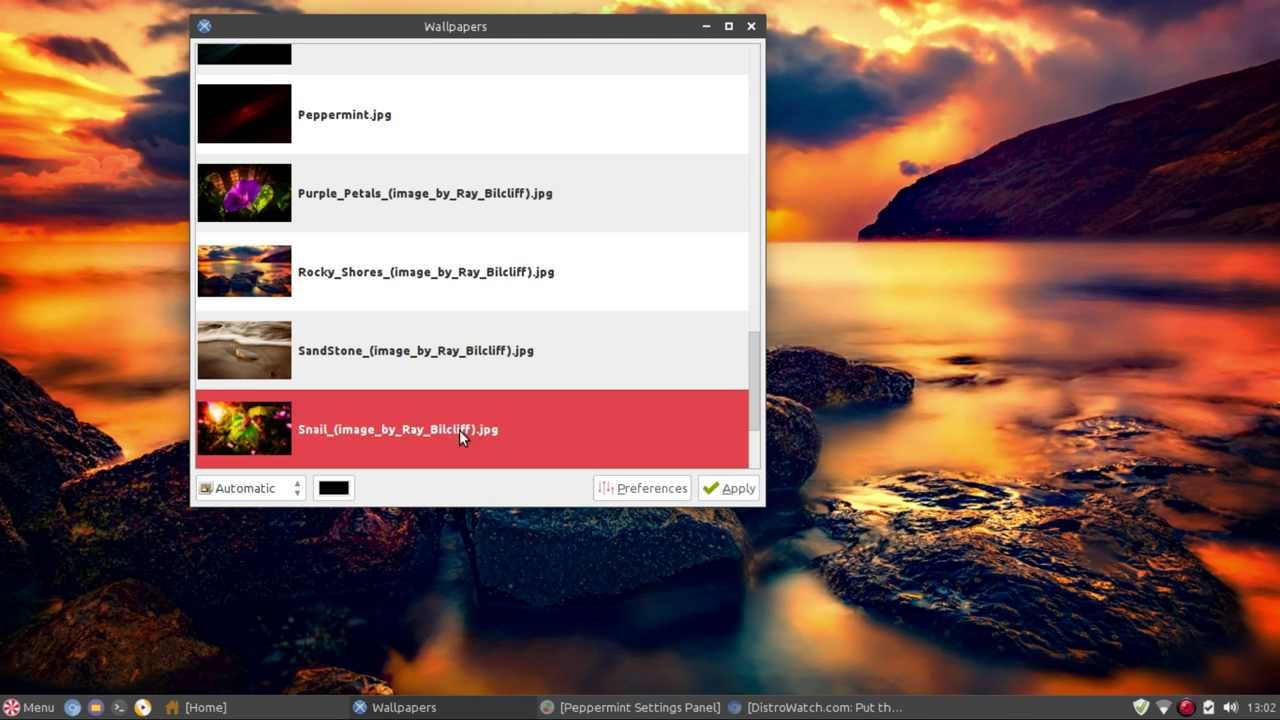
click(718, 489)
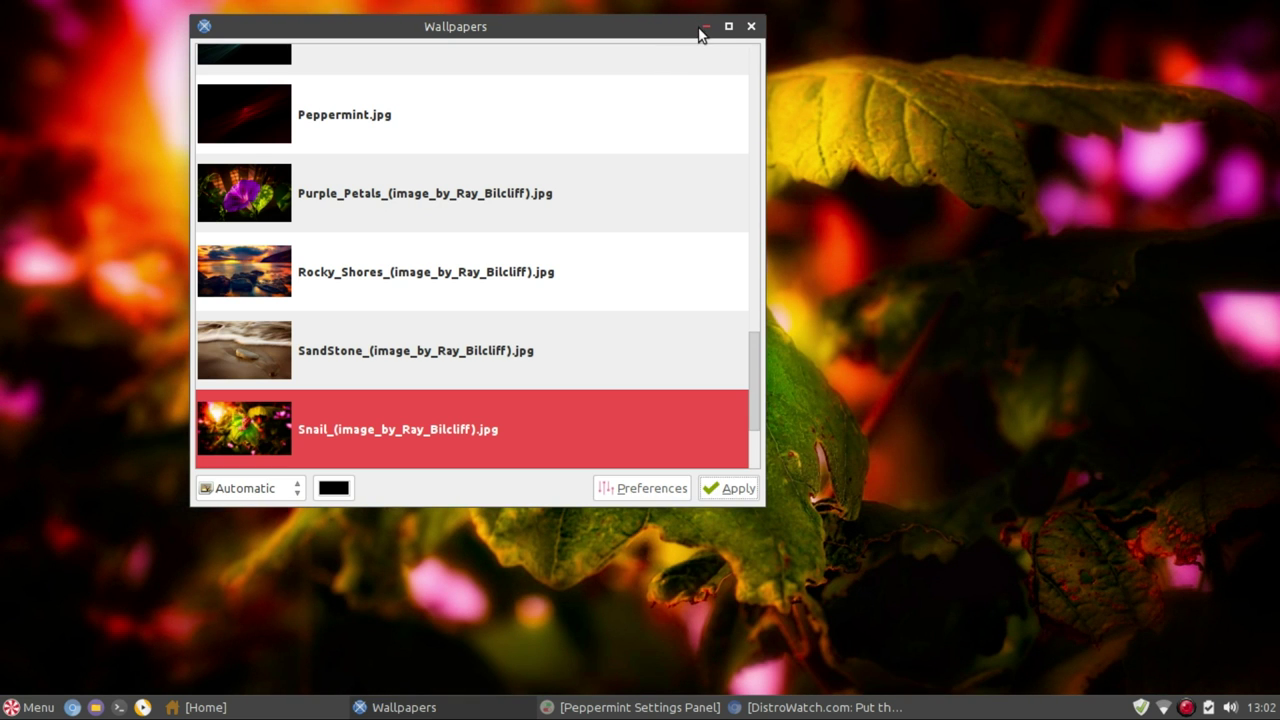
click(705, 28)
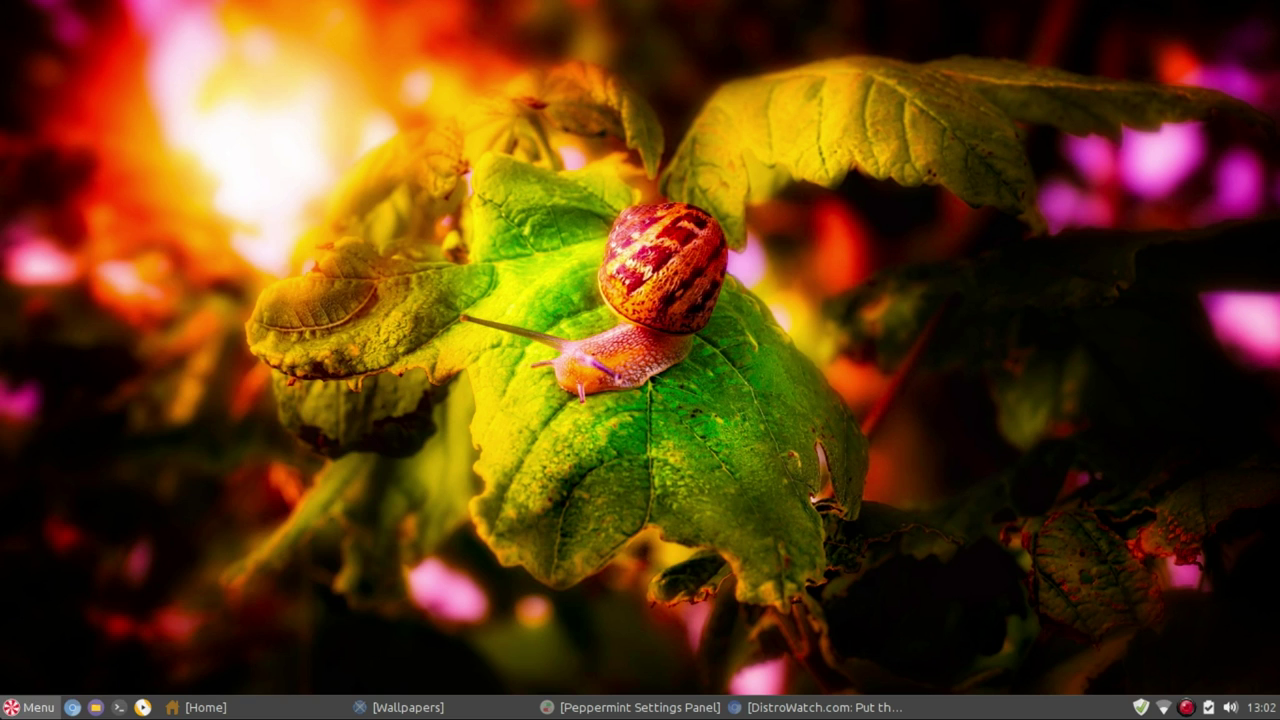
Step: View the launcher's favourites, including Software Manager and Synaptic Package Manager, and close the launcher
click(30, 707)
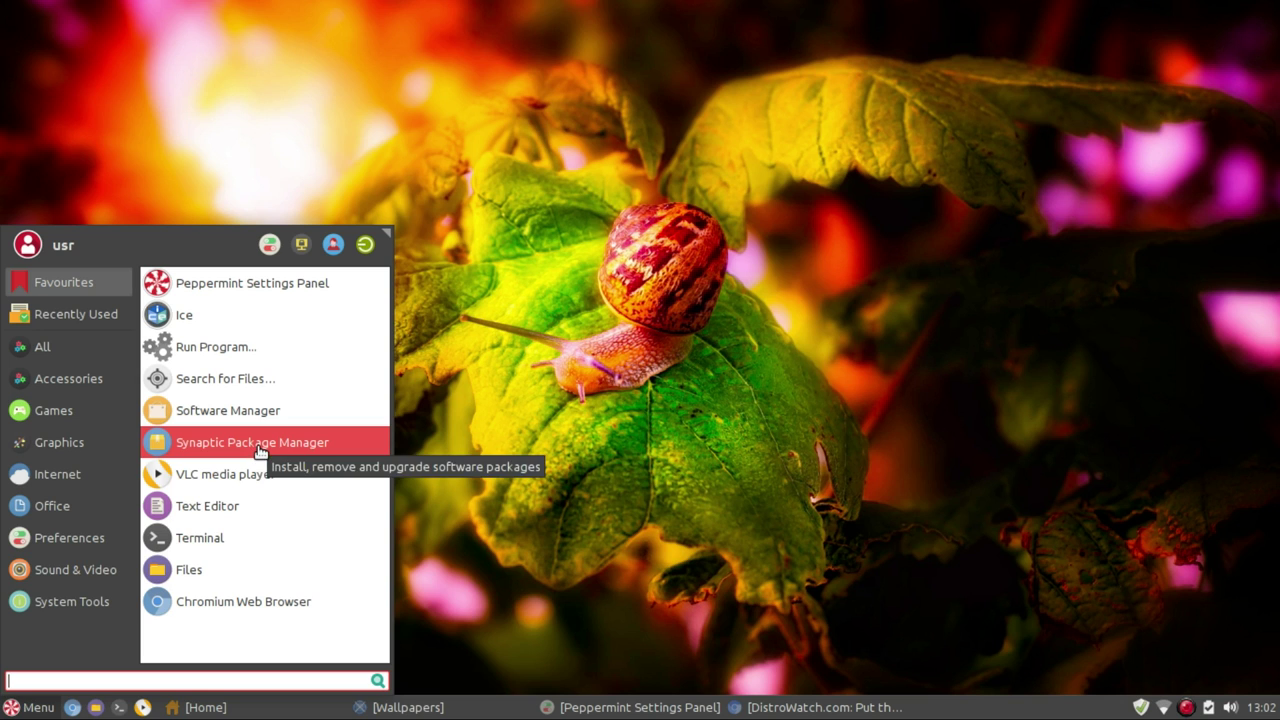
click(749, 369)
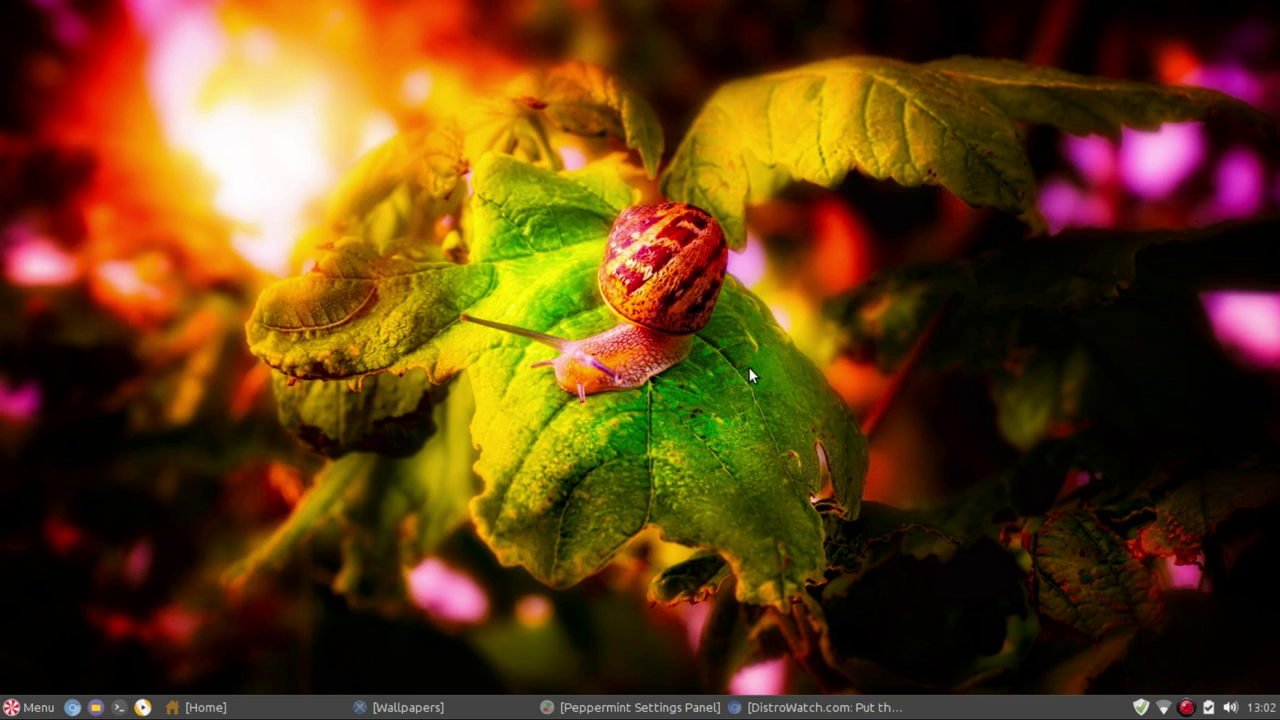